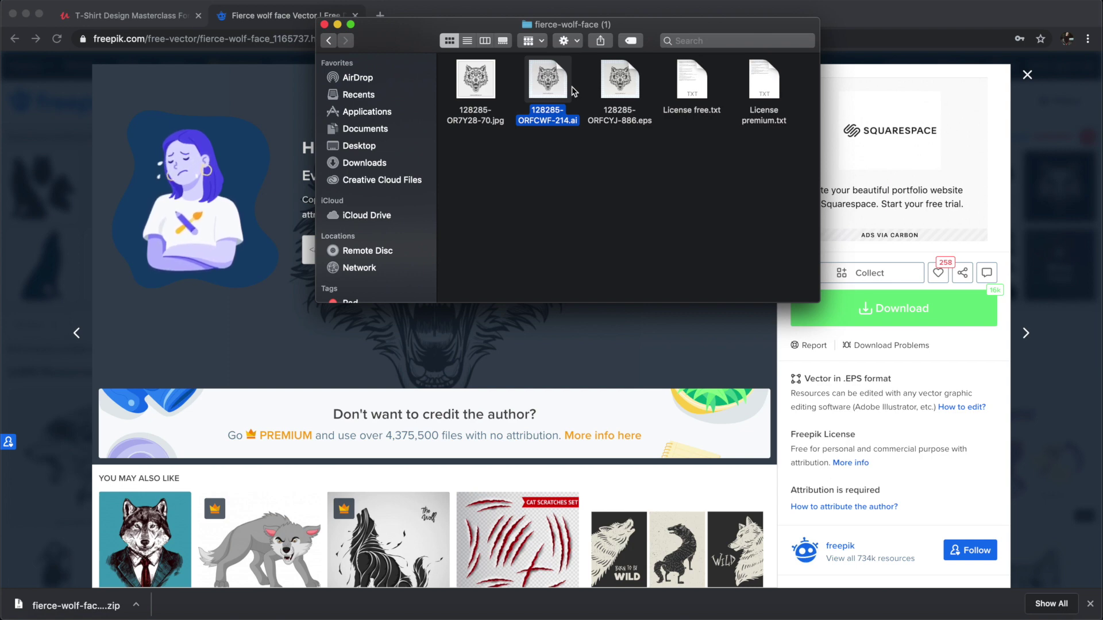
Open 128285-ORFCWF-214.ai from the fierce-wolf-face folder in Photoshop, importing page 1 at 300 pixels/inch in 8-bit sRGB
left_click_drag(410, 39, 422, 109)
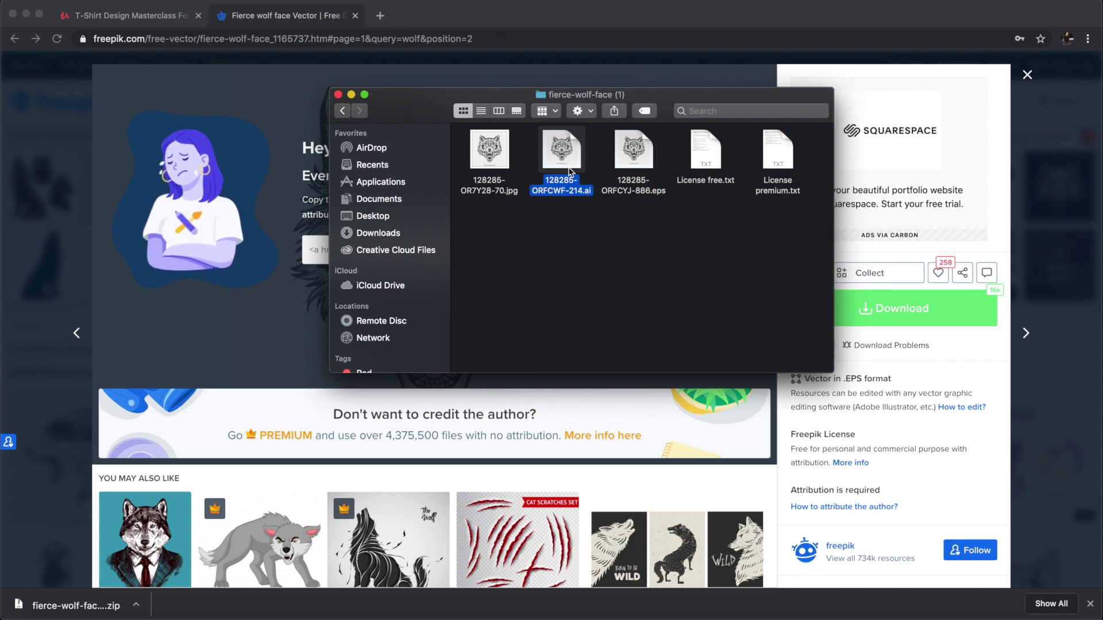
left_click_drag(570, 171, 507, 159)
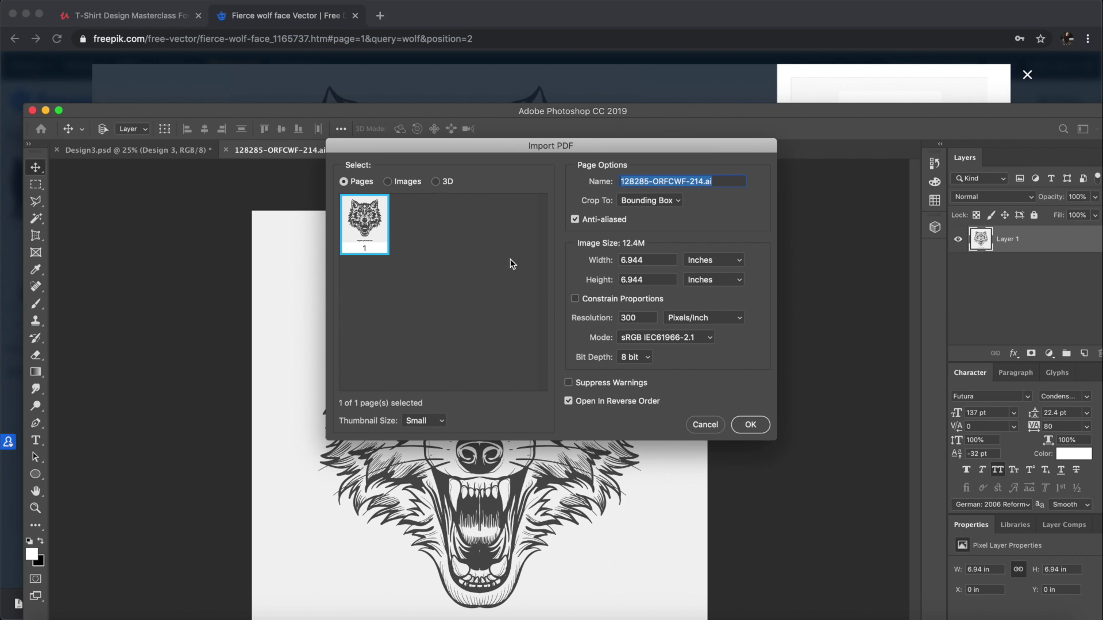
left_click(750, 425)
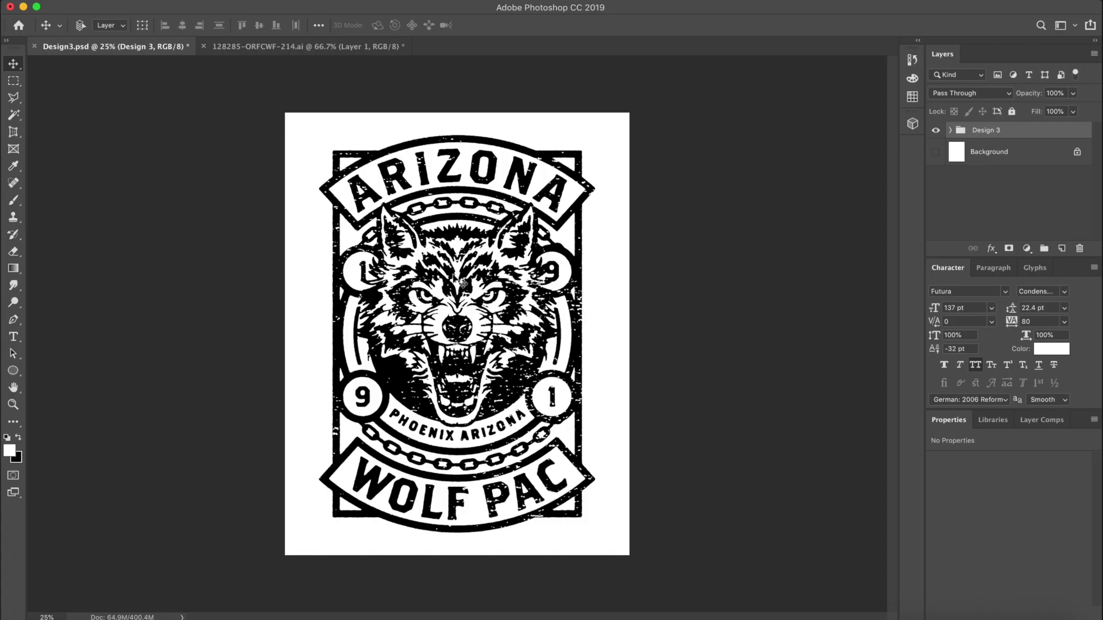
Set up an empty Design 4 group as the active one, with Design 3 hidden and the white Background shown
scroll(463, 284, "up", 3)
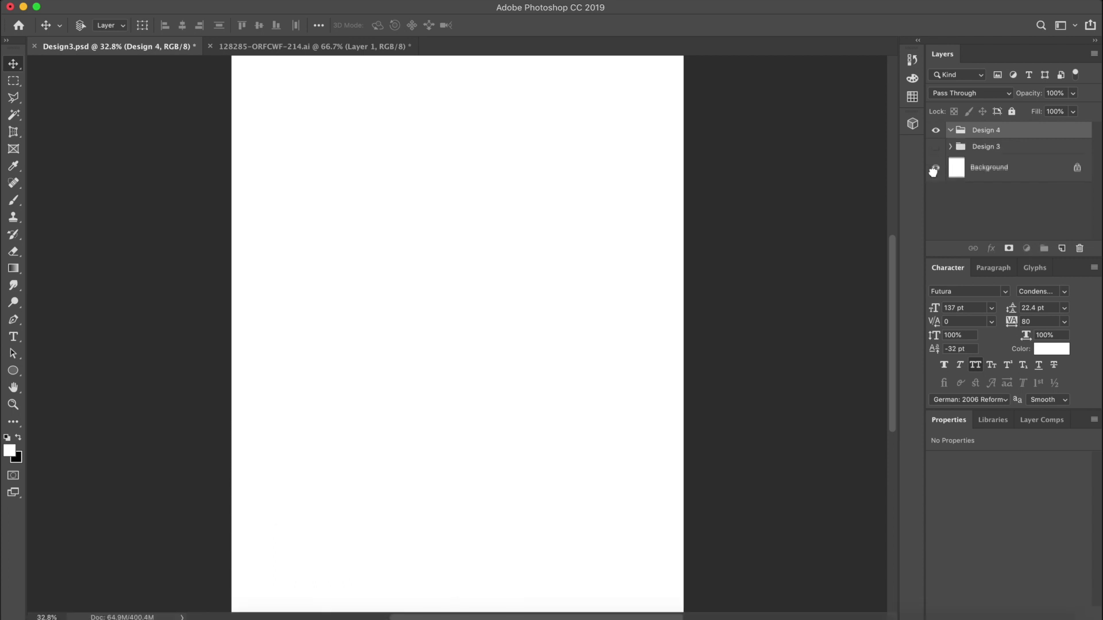
left_click(989, 168)
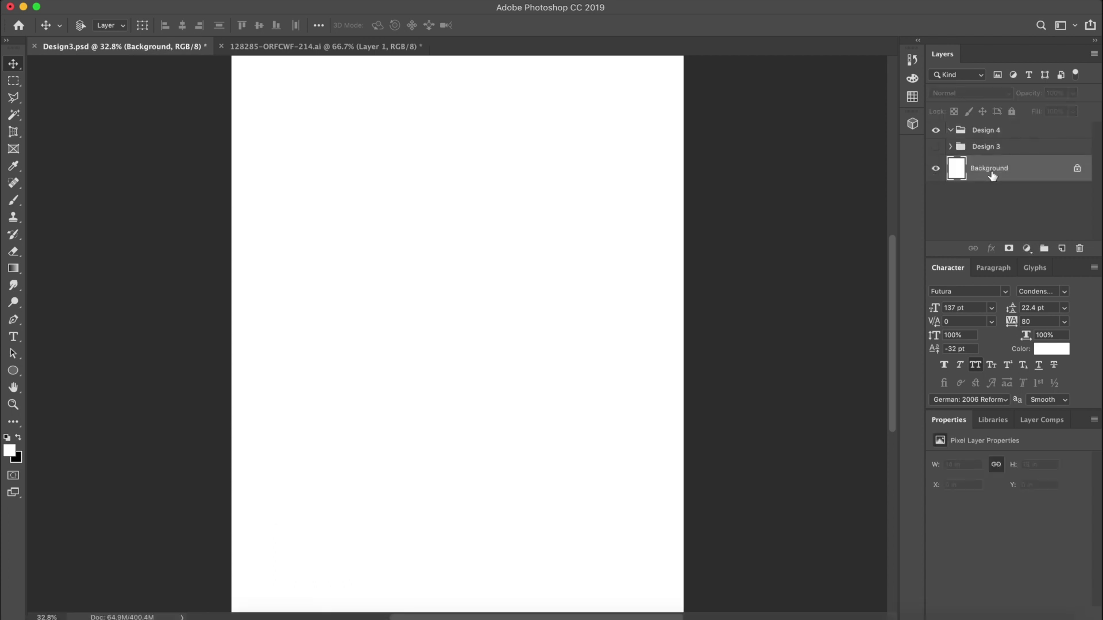
left_click(936, 168)
left_click(935, 168)
left_click(1022, 130)
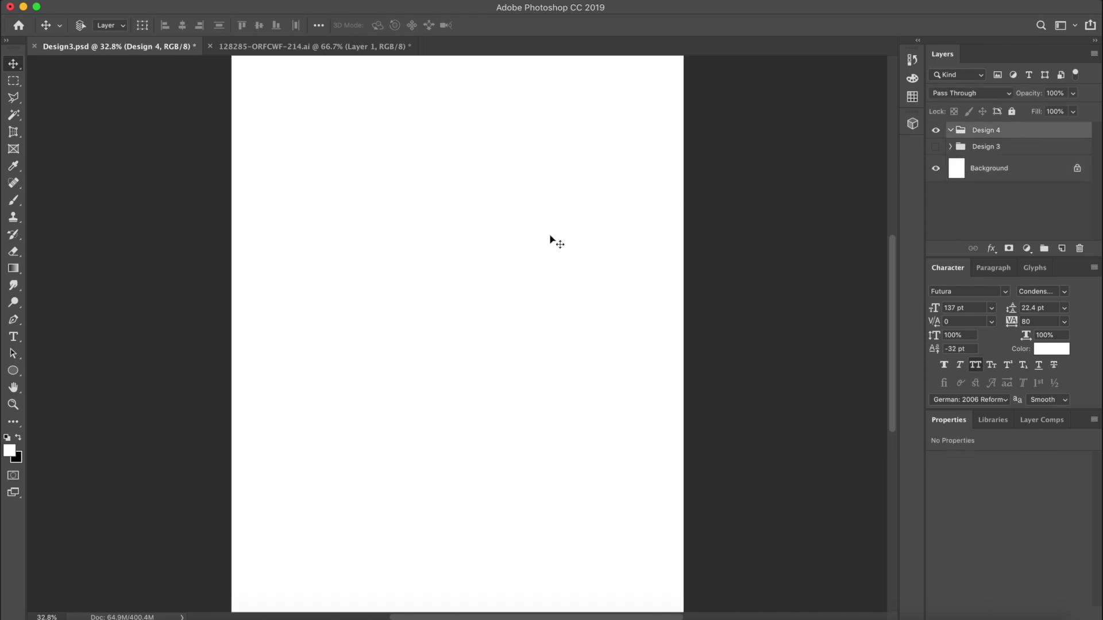
Draw a circle about 2688 px in diameter in the Design 4 group and centre it on the canvas
left_click(14, 388)
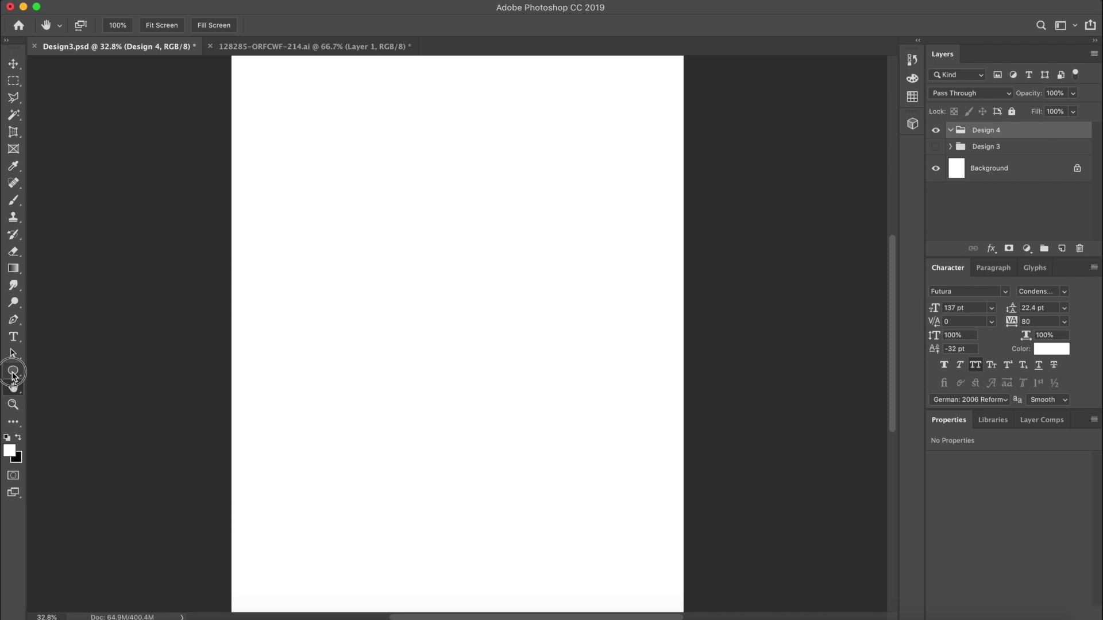
left_click(14, 371)
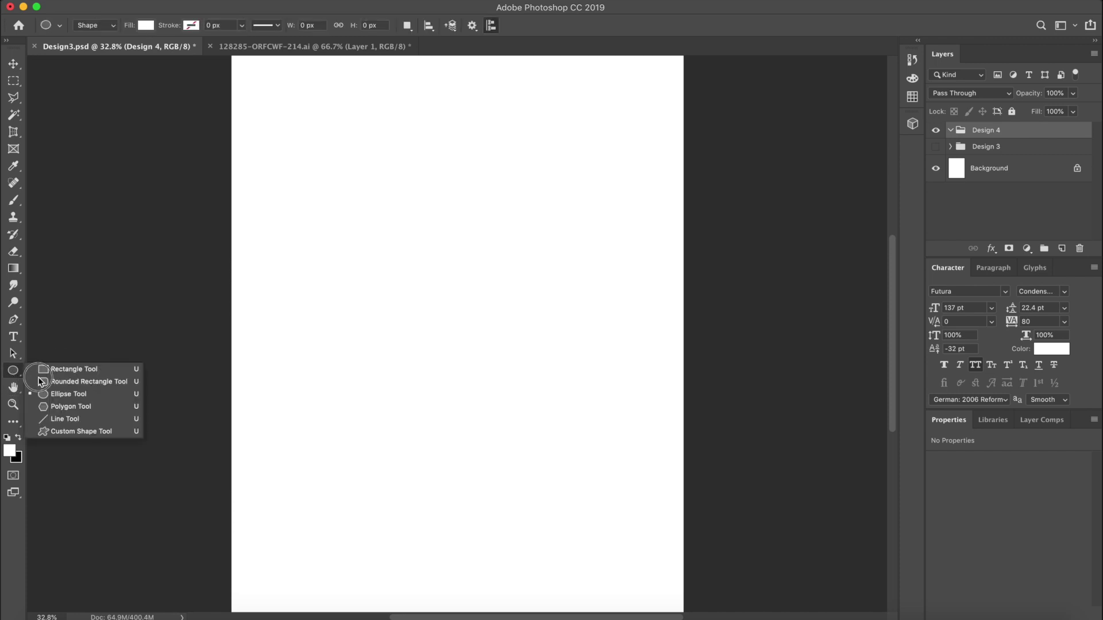
left_click(65, 394)
left_click_drag(310, 207, 685, 498)
left_click(13, 64)
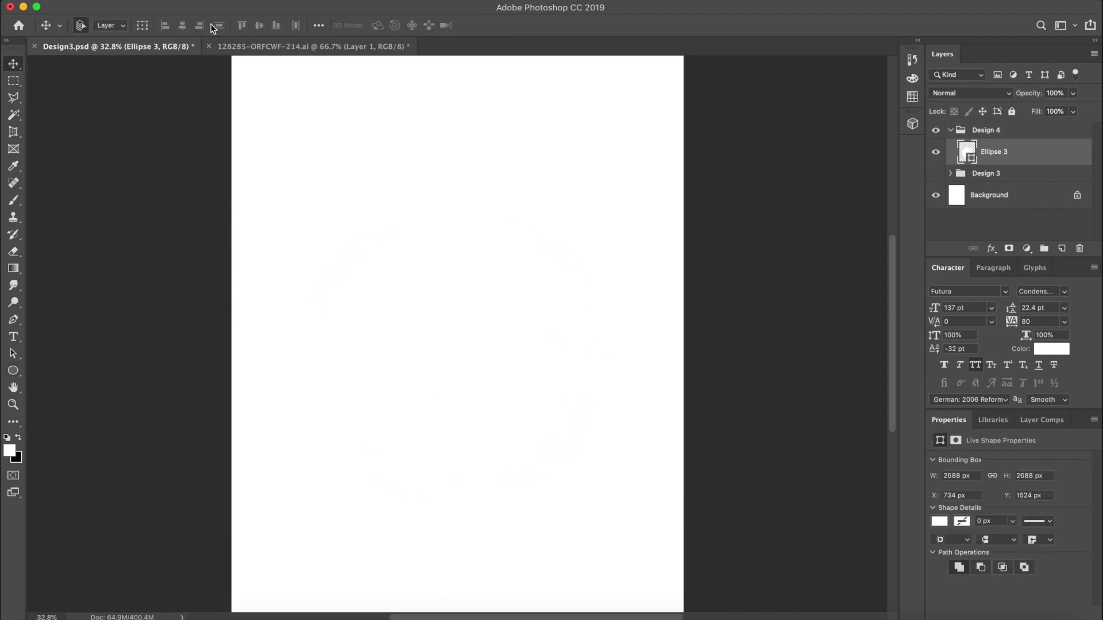
left_click(182, 25)
left_click(259, 25)
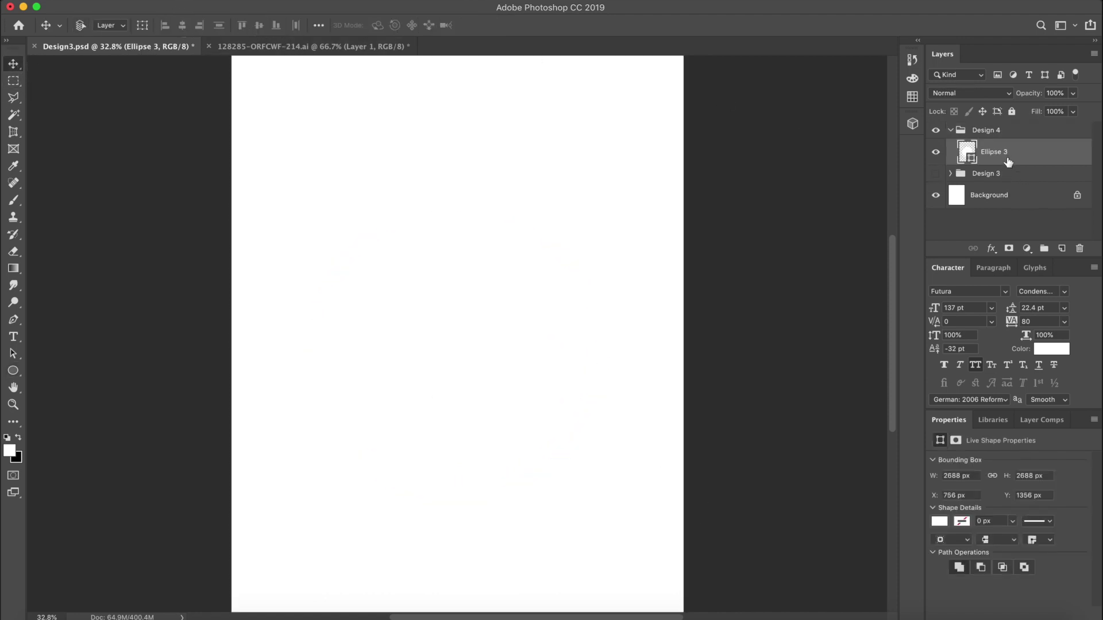
Change the circle's fill colour to black
left_click(13, 370)
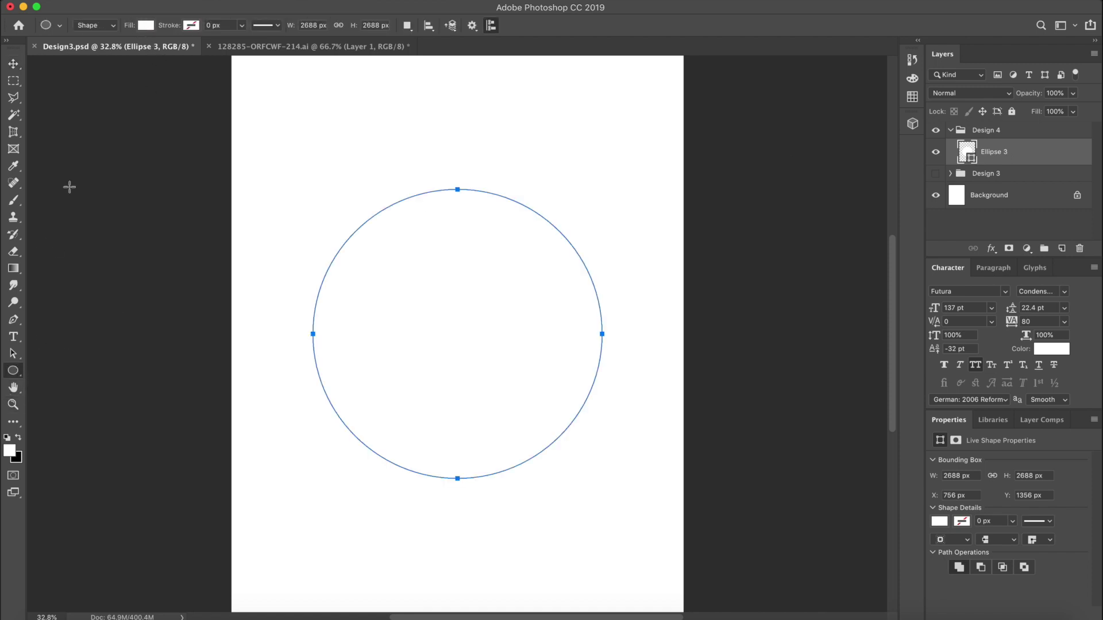
left_click(146, 26)
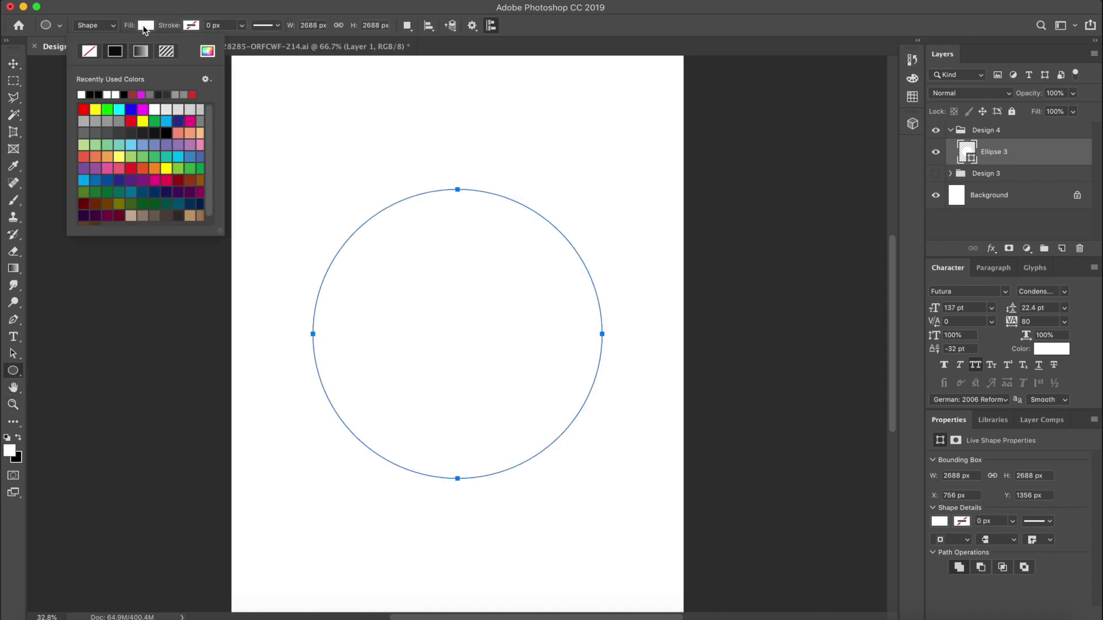
left_click(90, 94)
key("Return")
key("v")
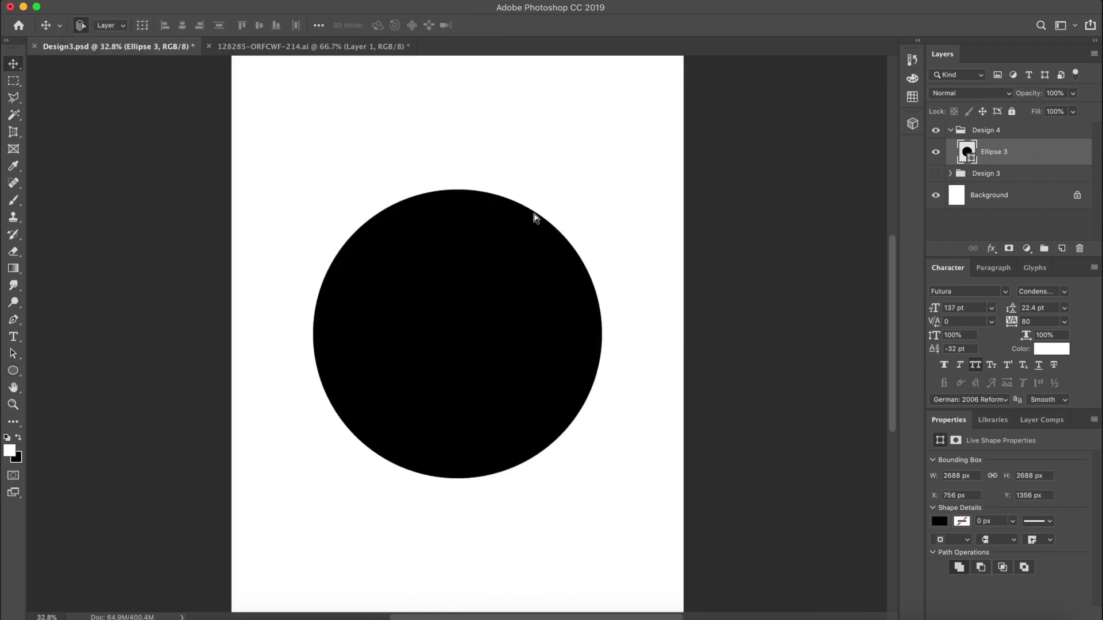
Scale the black circle about its centre to about 2329 px, keeping it centred on the canvas
key("ctrl+t")
left_click_drag(604, 188, 584, 206)
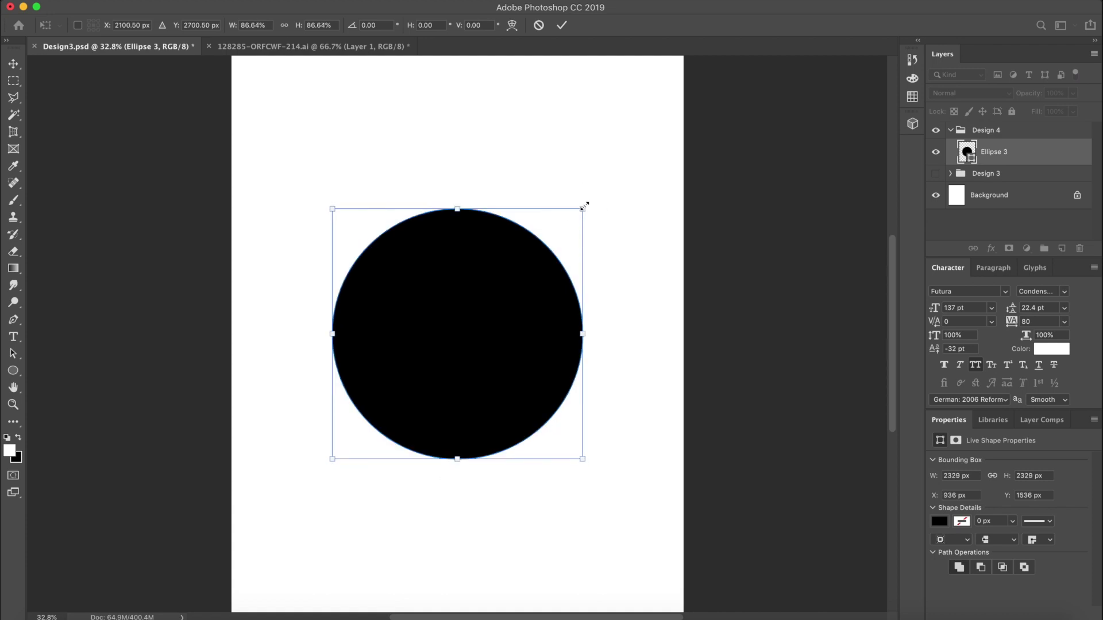
key("Return")
key("super+a")
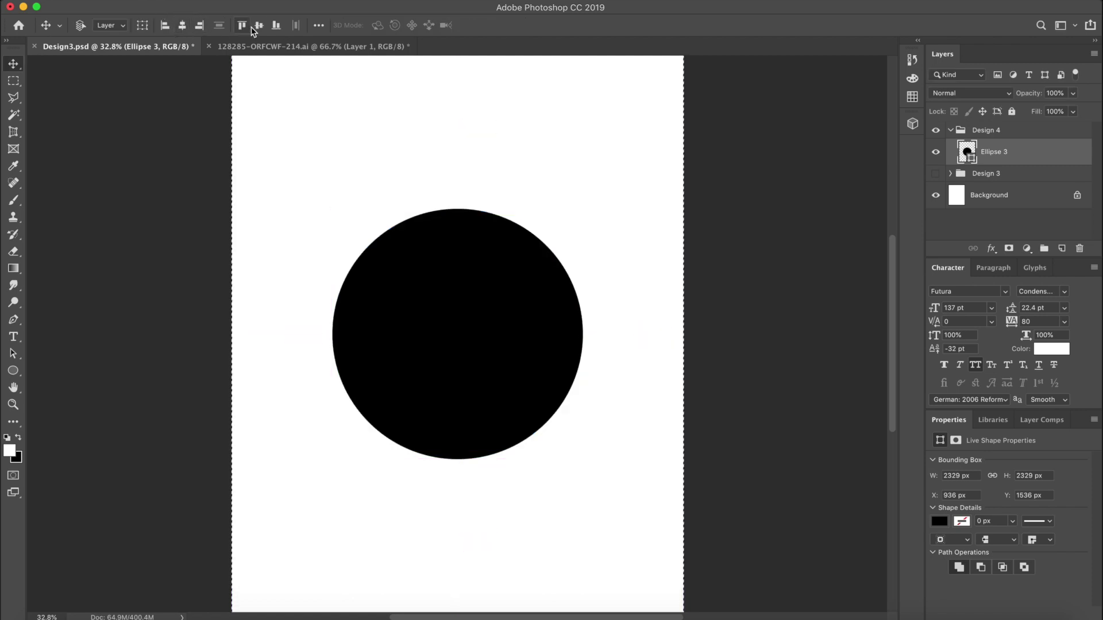
key("super+d")
Rename the black circle's layer as Solid Circle
double_click(994, 152)
type("So")
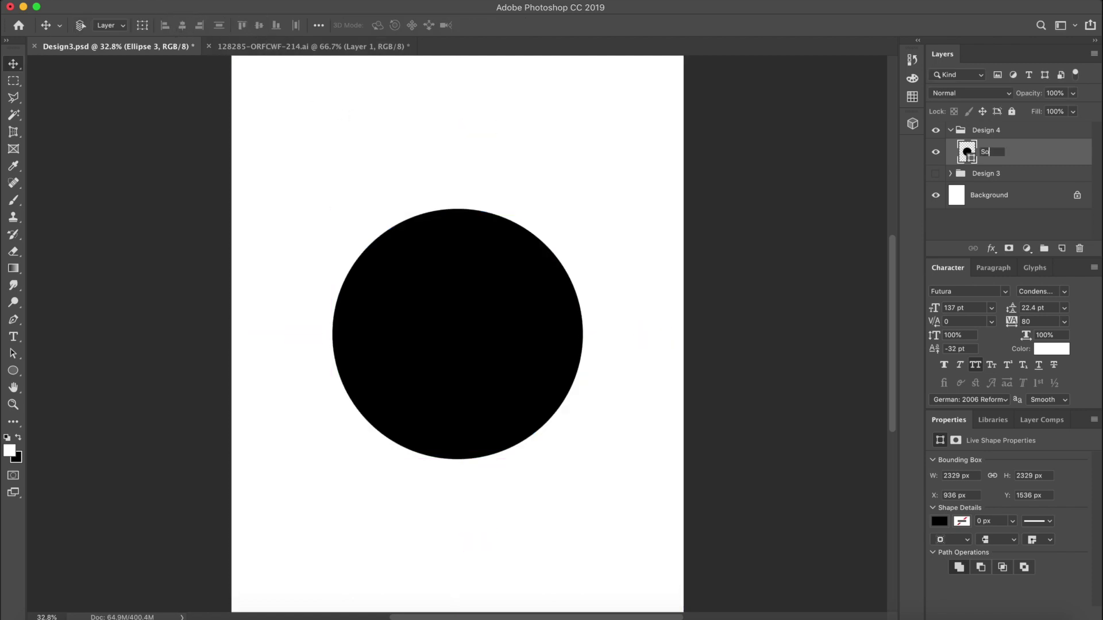
type("lud Fill")
key("BackSpace")
type("Circle")
key("Return")
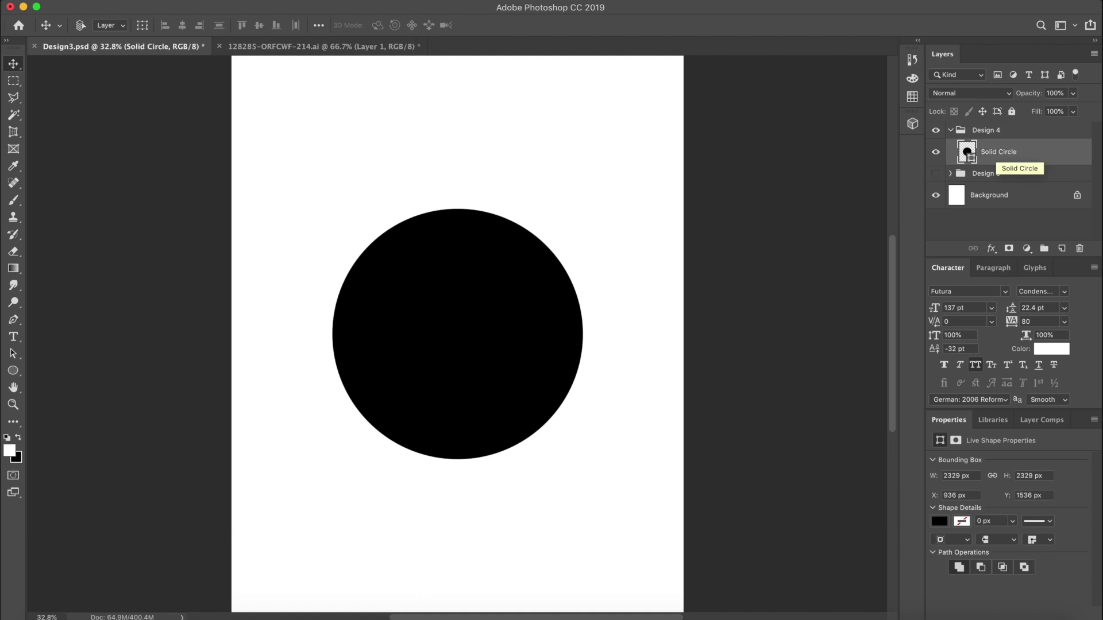
Duplicate the Solid Circle layer and fill the copy with white
right_click(1024, 152)
key("Escape")
key("super+j")
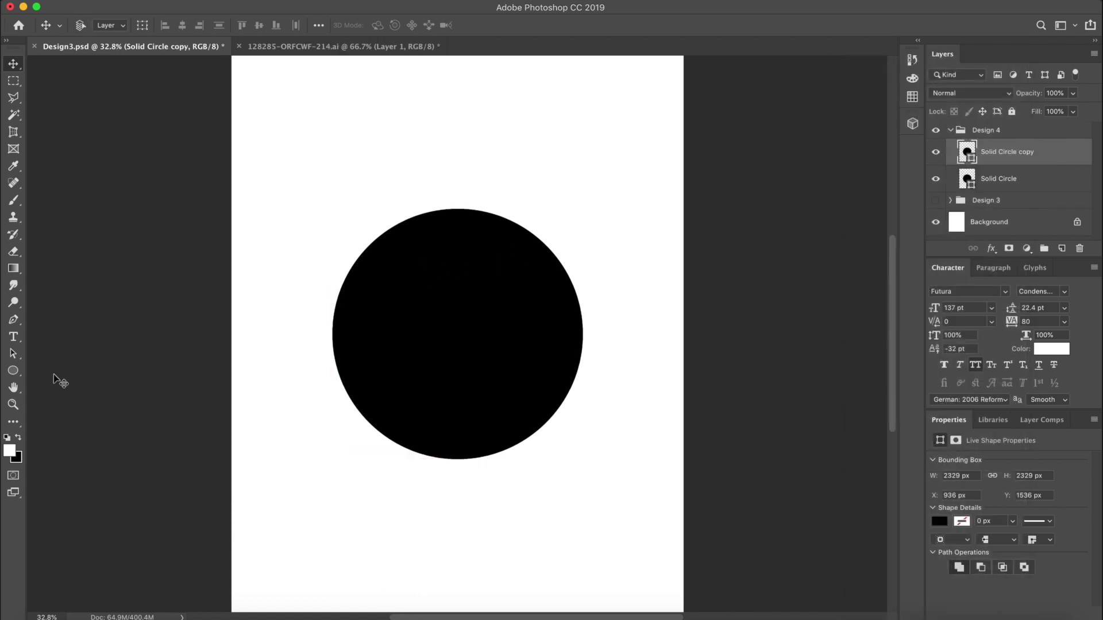
left_click(13, 370)
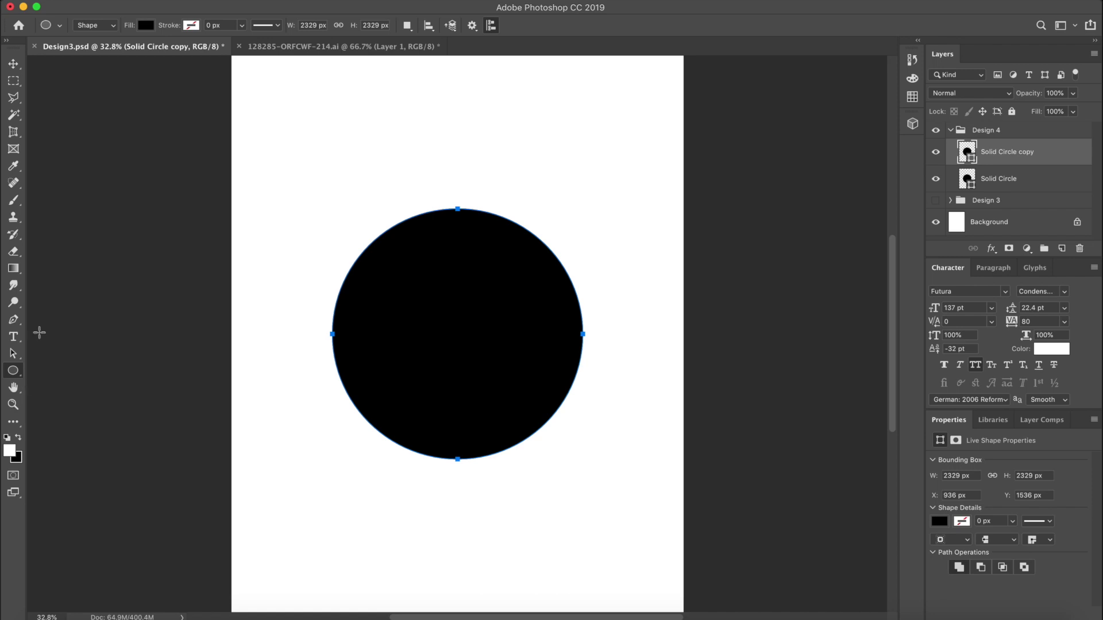
left_click(146, 25)
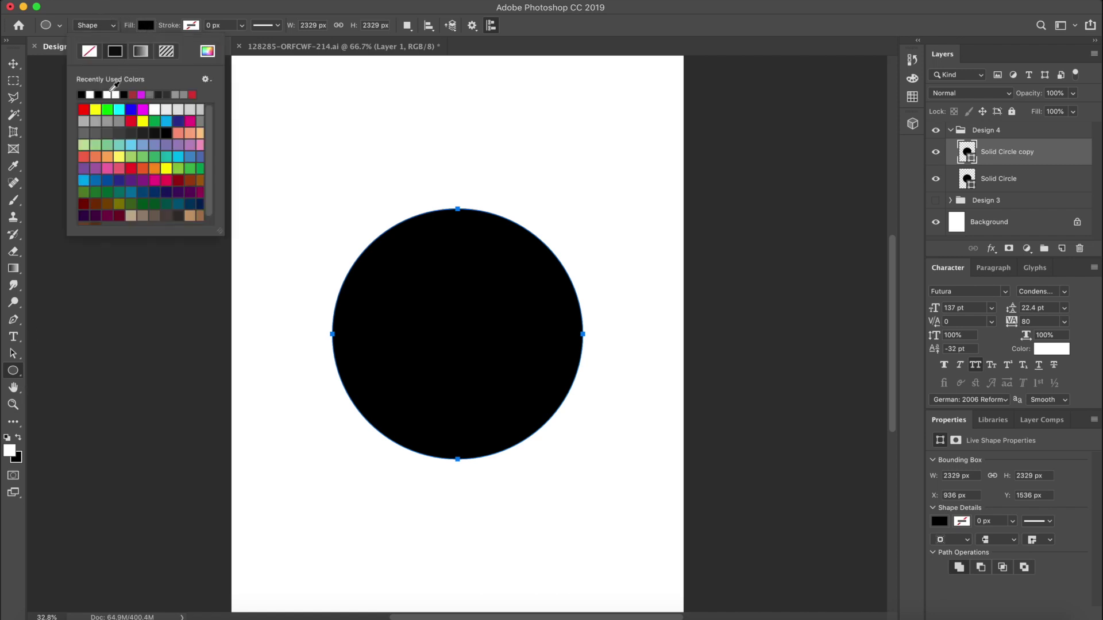
left_click(90, 95)
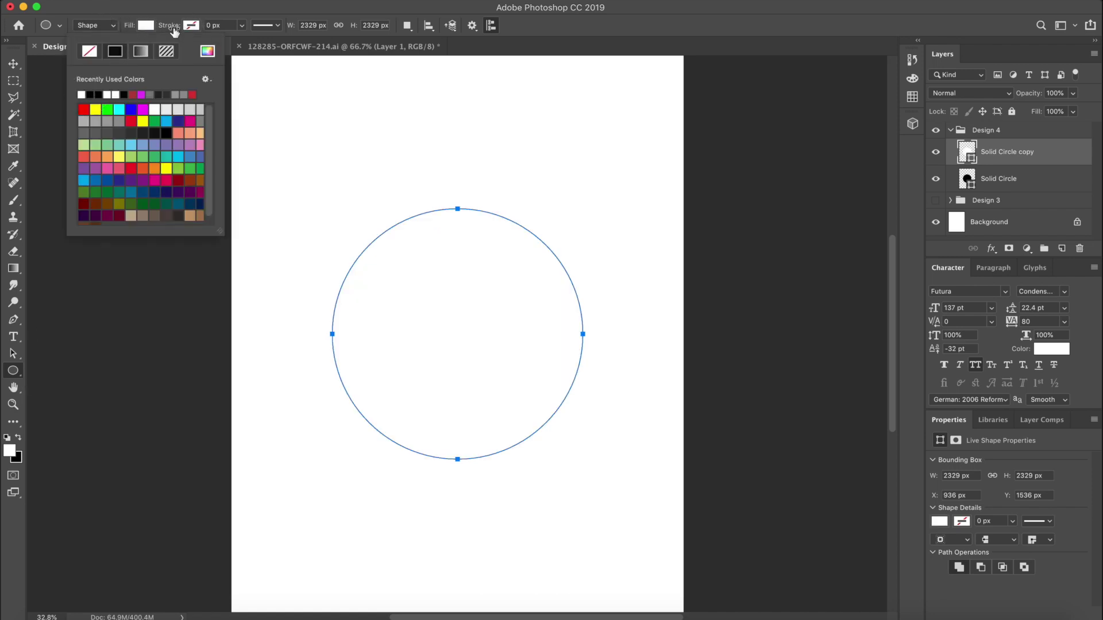
Give the white circle copy a solid black stroke of 75 px
left_click(211, 26)
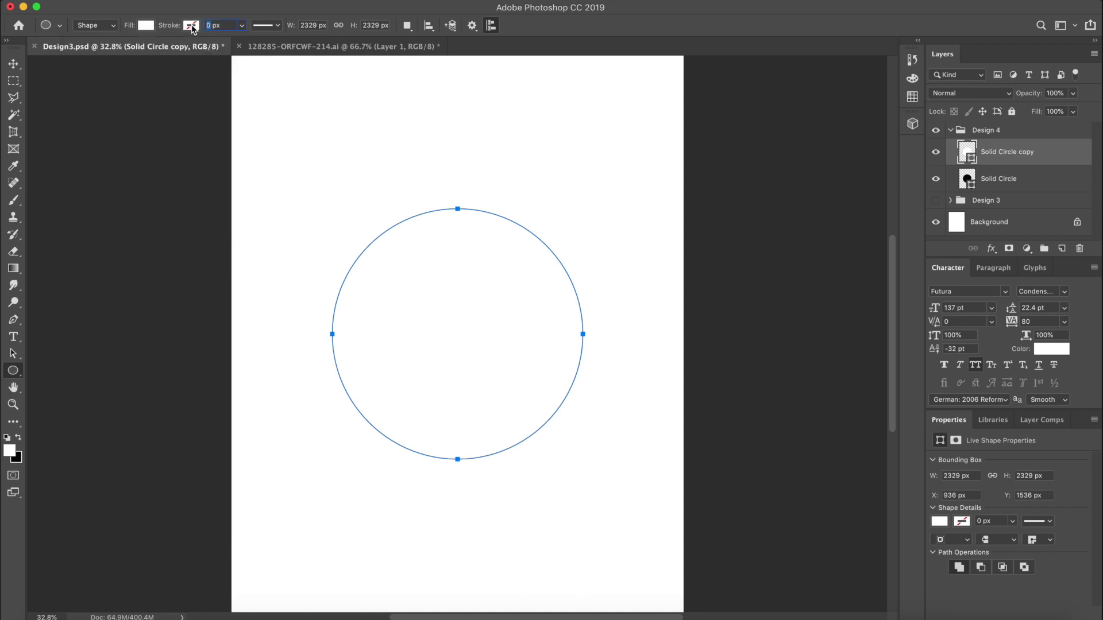
type("75")
key("Return")
left_click(191, 26)
left_click(143, 95)
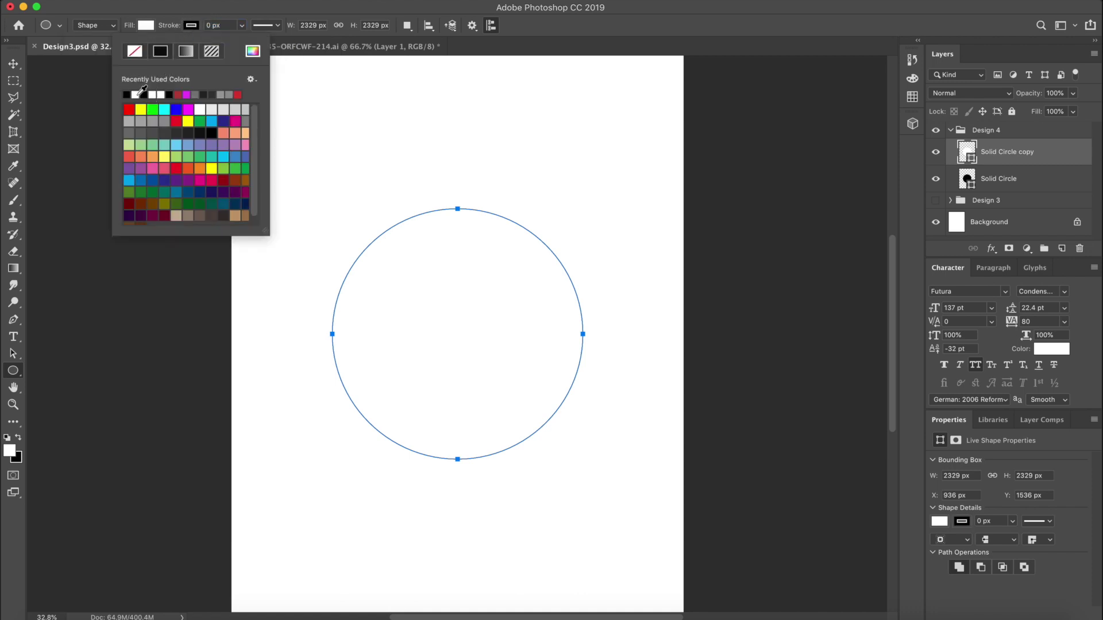
left_click(191, 26)
type("75")
key("Return")
Place the stroked circle copy beneath Solid Circle and enlarge it about its centre to about 3086 px
key("ctrl+bracketleft")
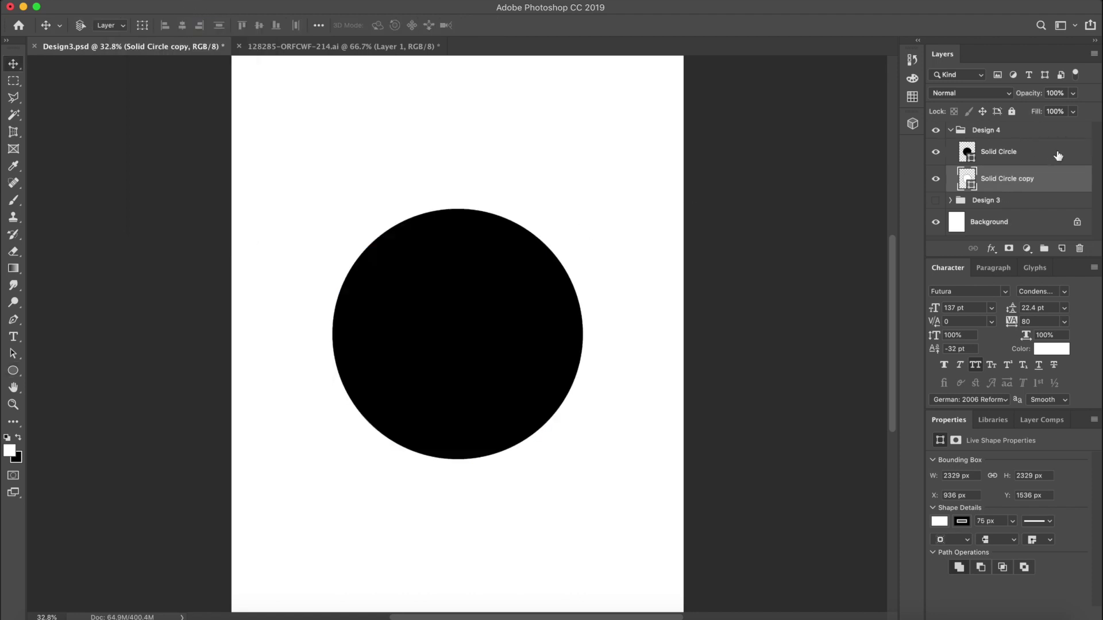
key("v")
key("ctrl+t")
left_click_drag(332, 207, 281, 178)
key("Return")
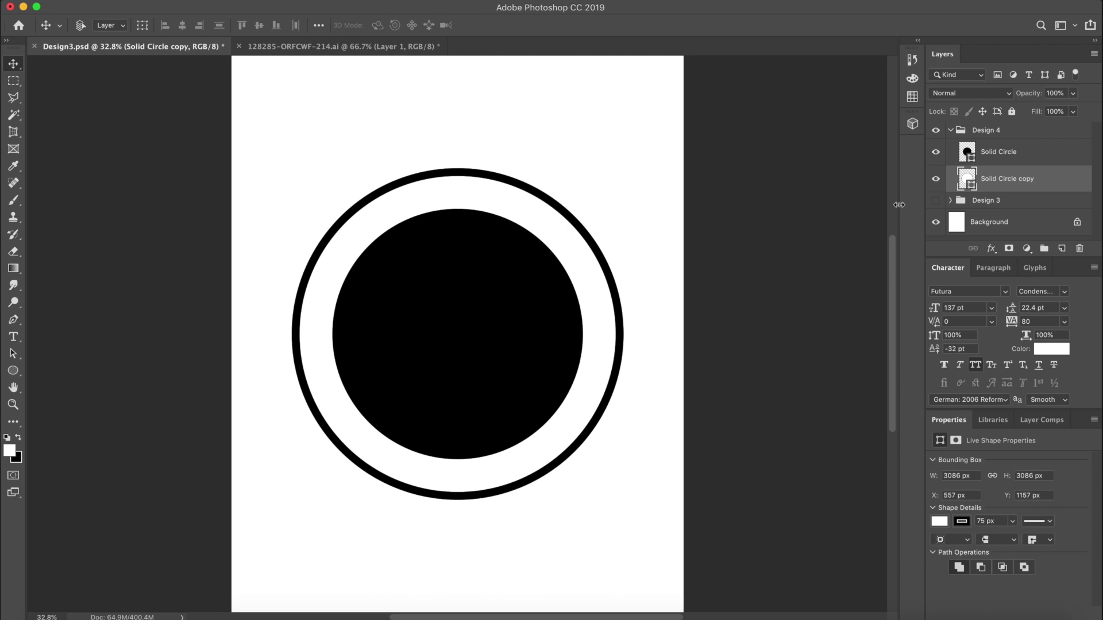
Compare the new circles with the finished Design 3 artwork by switching group visibility, ending with only Design 4 shown
left_click(986, 130)
left_click(951, 130)
left_click(932, 132)
left_click(935, 147)
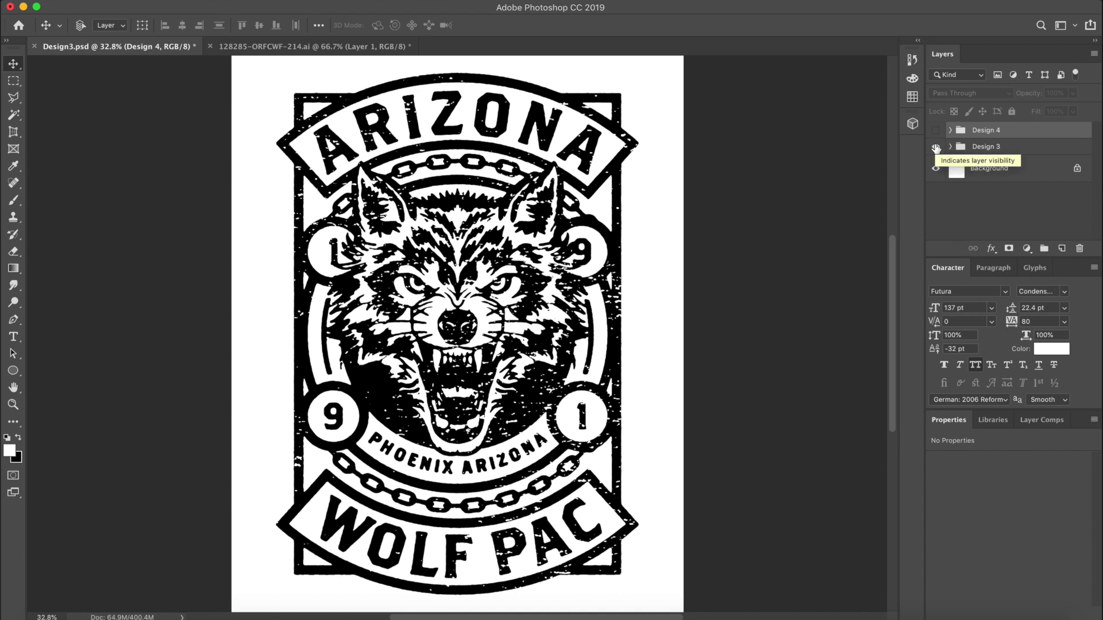
left_click(935, 147)
left_click(936, 130)
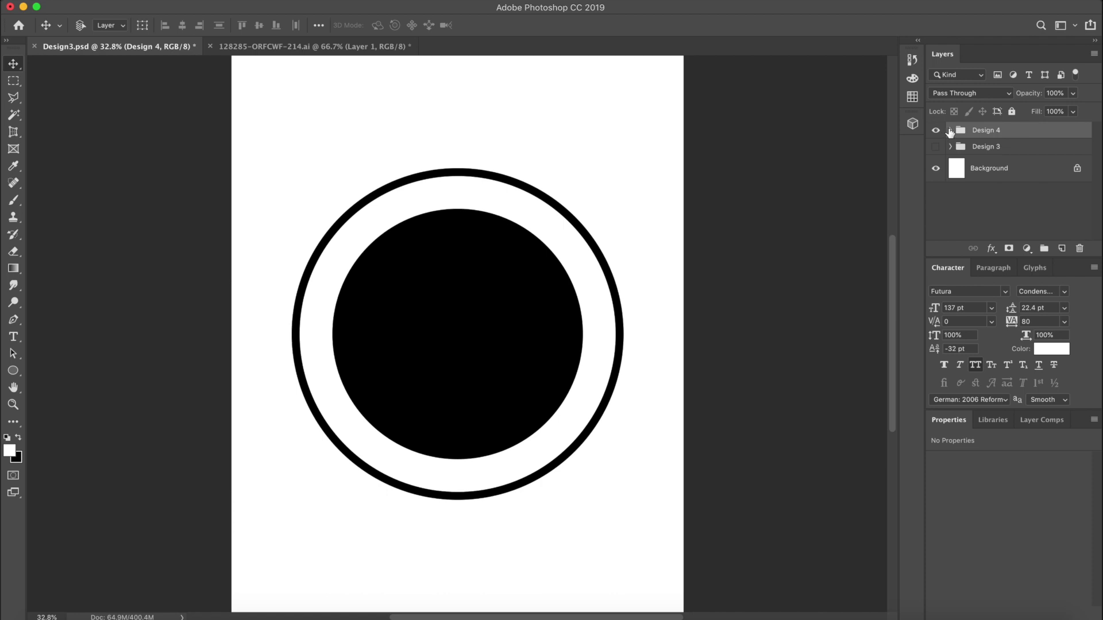
Rename the Solid Circle copy layer in the Design 4 group as Outter Circle Stroke
left_click(949, 131)
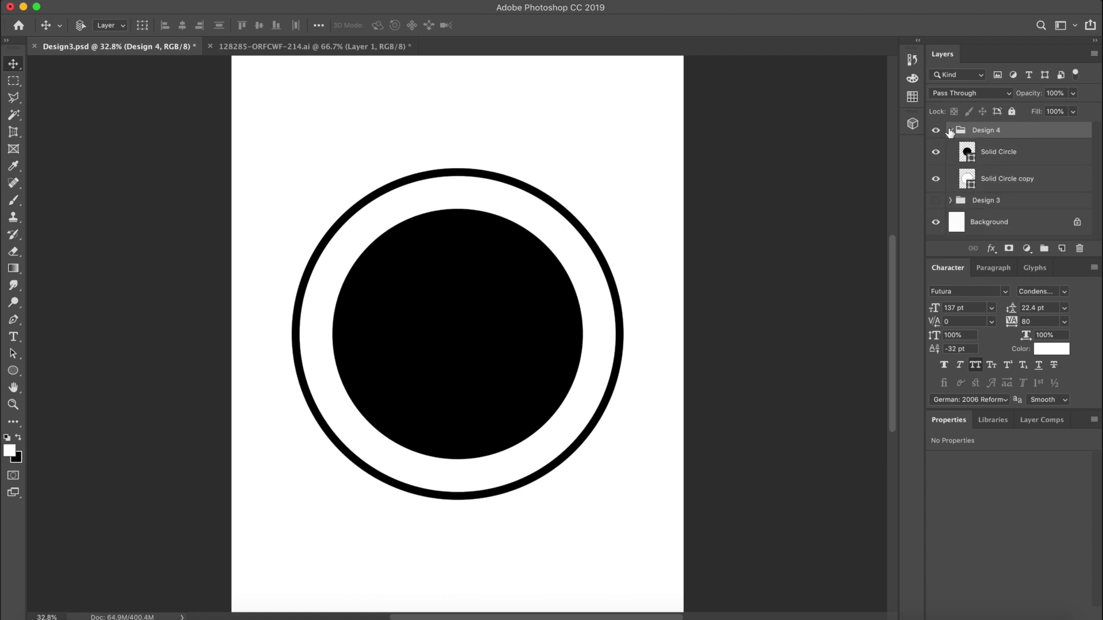
double_click(1002, 179)
type("Outter Circle Stroke")
key("Return")
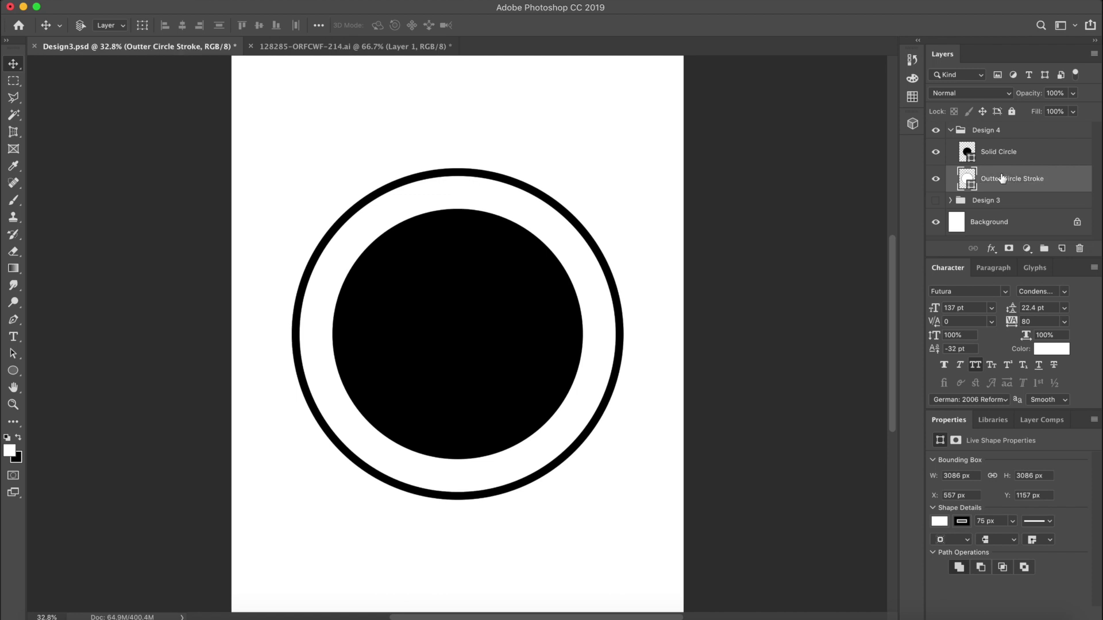
Draw a rectangle about 3099 × 4662 px around the circles, directly above the Outter Circle Stroke layer
left_click(992, 135)
left_click(1021, 187)
left_click_drag(13, 371, 57, 367)
mouse_move(289, 83)
left_mouse_down()
mouse_move(479, 479)
mouse_move(602, 533)
mouse_move(645, 519)
mouse_move(634, 591)
mouse_move(614, 597)
mouse_move(625, 598)
left_mouse_up()
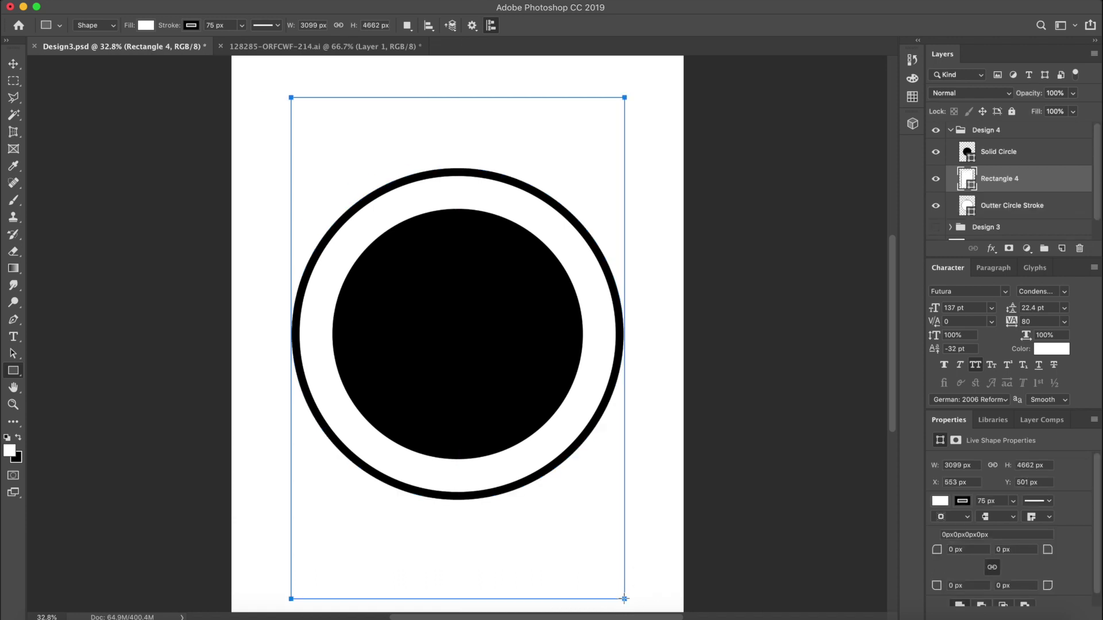
Centre the rectangle horizontally and vertically on the canvas
left_click(14, 64)
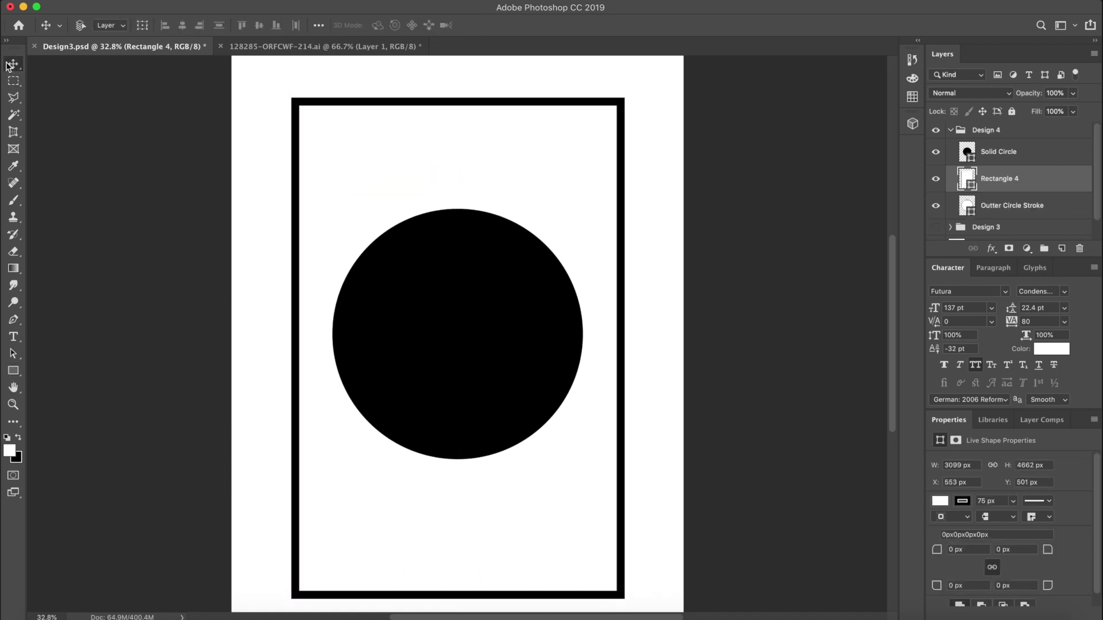
key("super+a")
left_click(183, 26)
left_click(259, 25)
key("super+d")
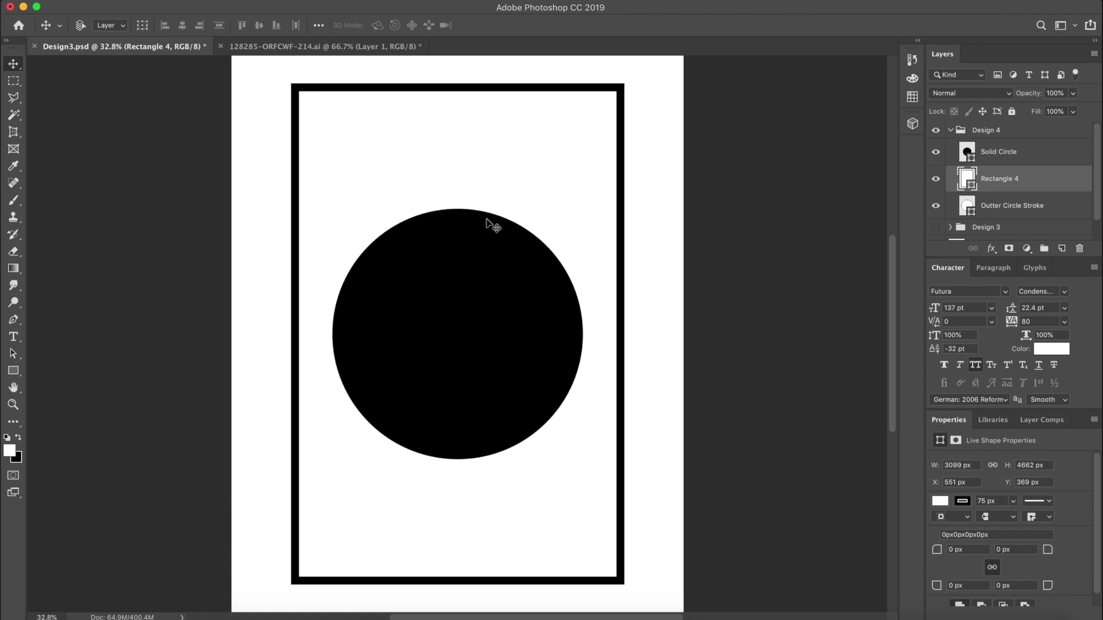
Place the rectangle layer beneath Outter Circle Stroke and set its stroke width to 80 px
mouse_move(1009, 181)
left_mouse_down()
mouse_move(994, 183)
mouse_move(990, 210)
left_mouse_up()
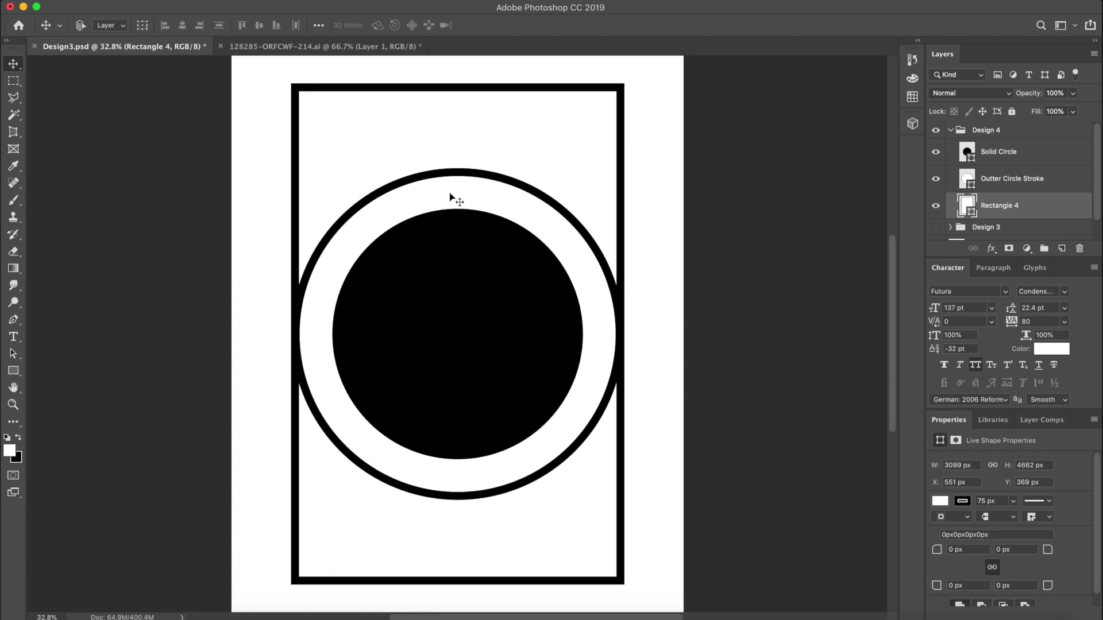
key("u")
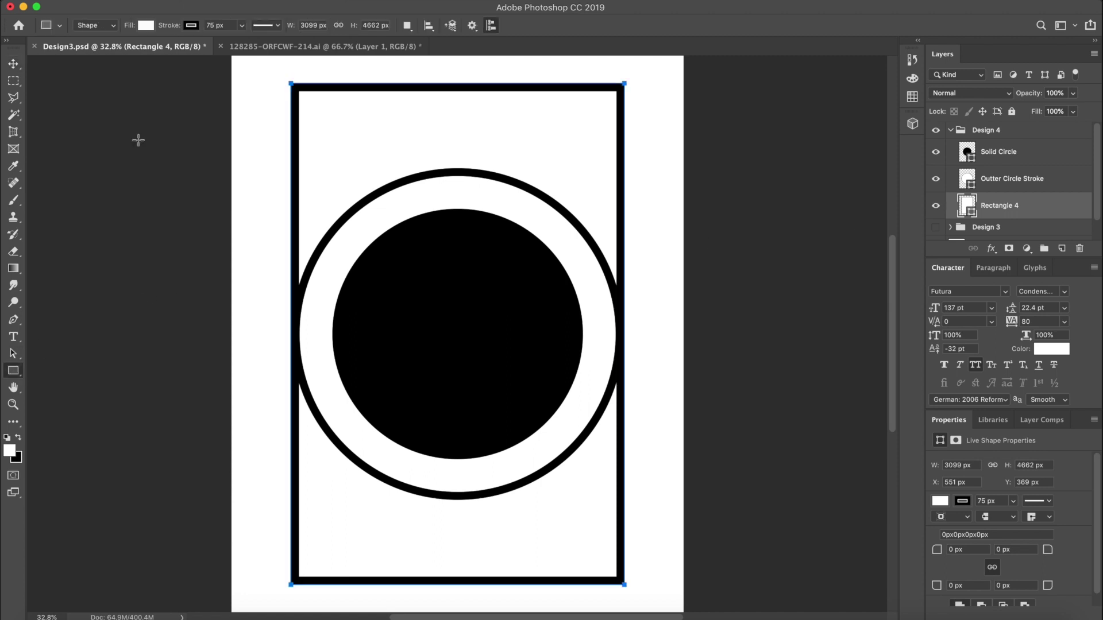
double_click(216, 25)
type("80")
key("Return")
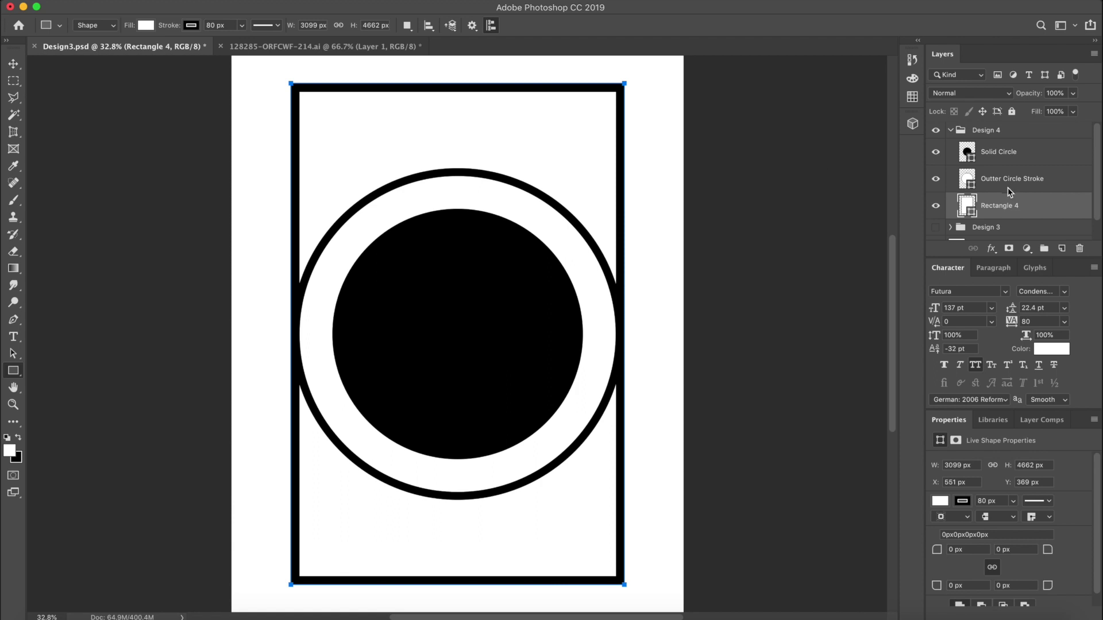
Set the stroke width of the Outter Circle Stroke layer to 80 px
left_click(1002, 185)
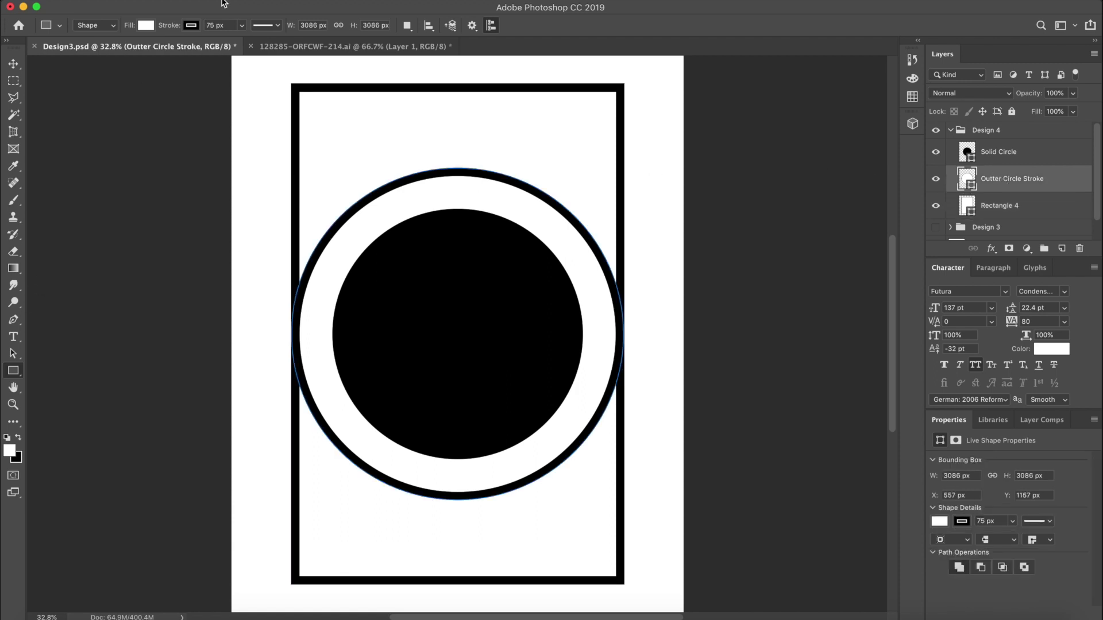
double_click(214, 25)
type("80")
key("Return")
Scale the Solid Circle down about its centre to a diameter of about 2204 px
key("alt+]")
key("ctrl+t")
left_click_drag(583, 209, 576, 216)
key("Return")
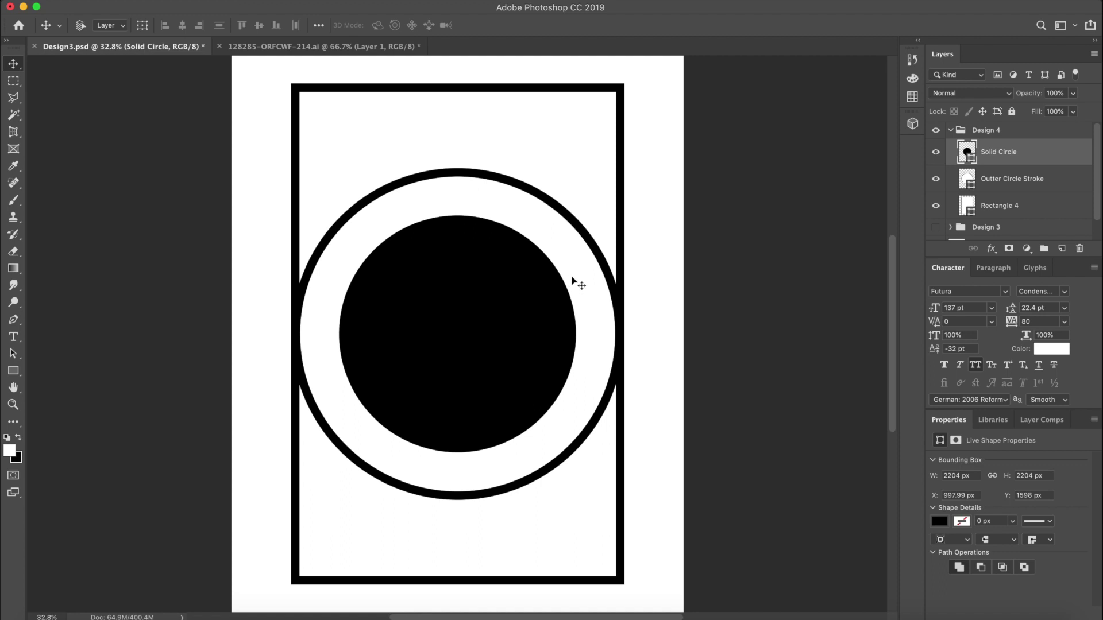
Draw a rectangle about 2228 × 734 px across the upper part of the frame, above the solid circle
scroll(577, 282, "down", 2)
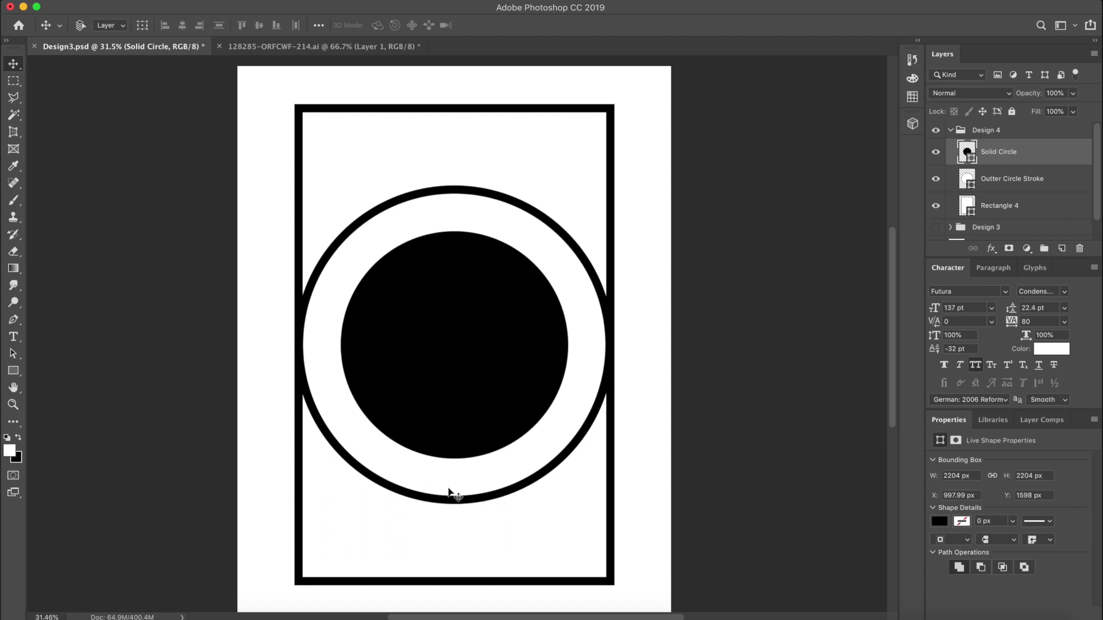
key("u")
mouse_move(324, 119)
left_mouse_down()
mouse_move(580, 216)
mouse_move(561, 212)
left_mouse_up()
Warp the new rectangle upward into an arched banner with an Arc bend of about 44%
key("ctrl+t")
right_click(533, 162)
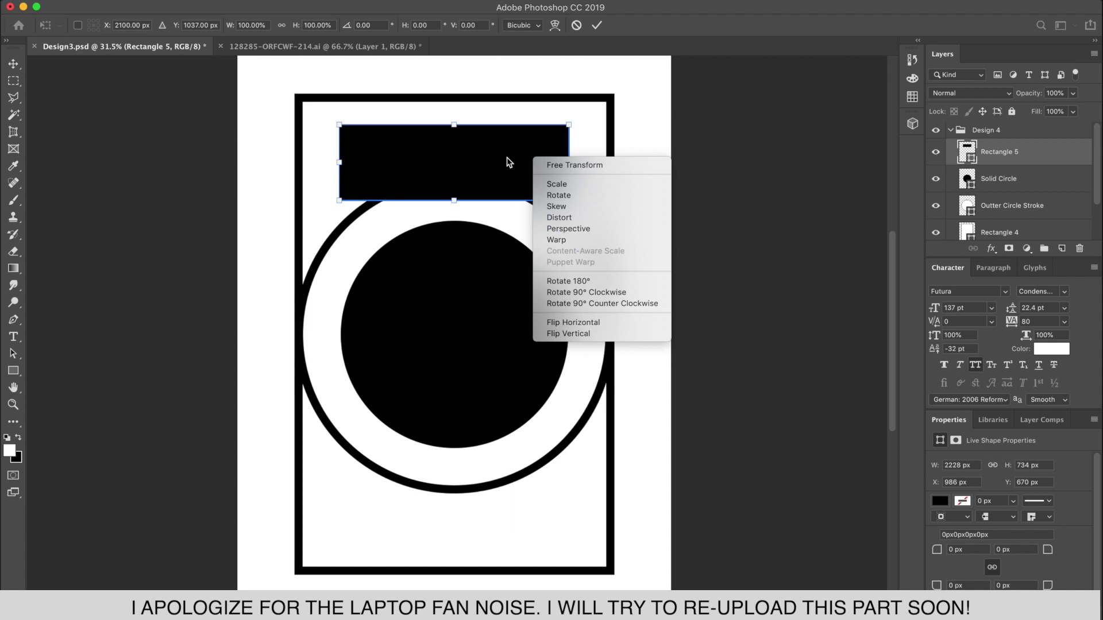
left_click(583, 241)
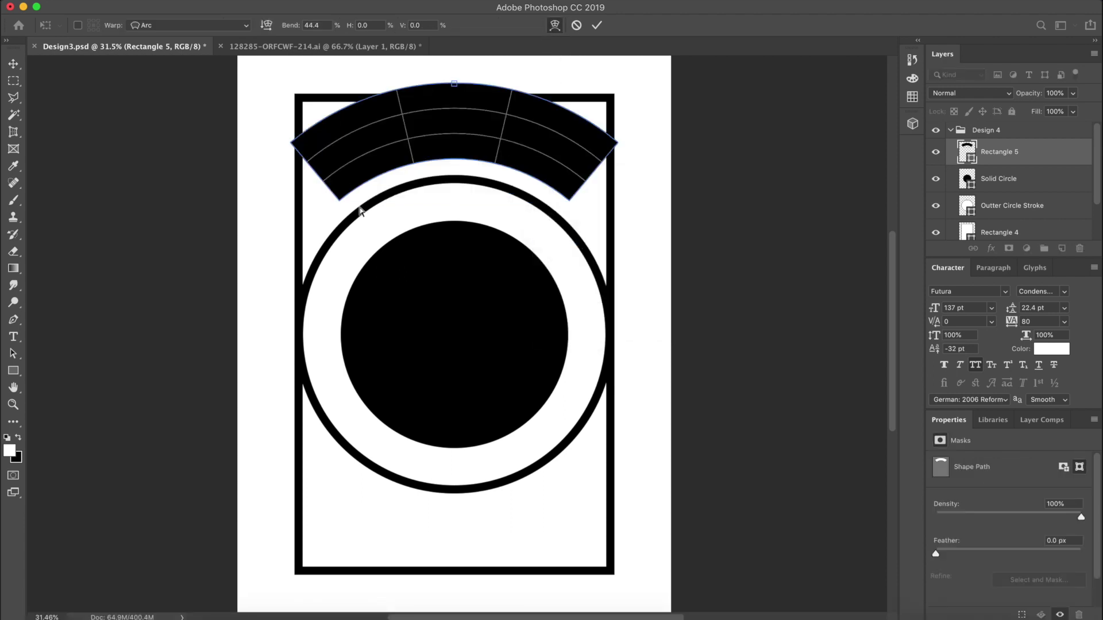
left_click_drag(456, 89, 456, 84)
key("Return")
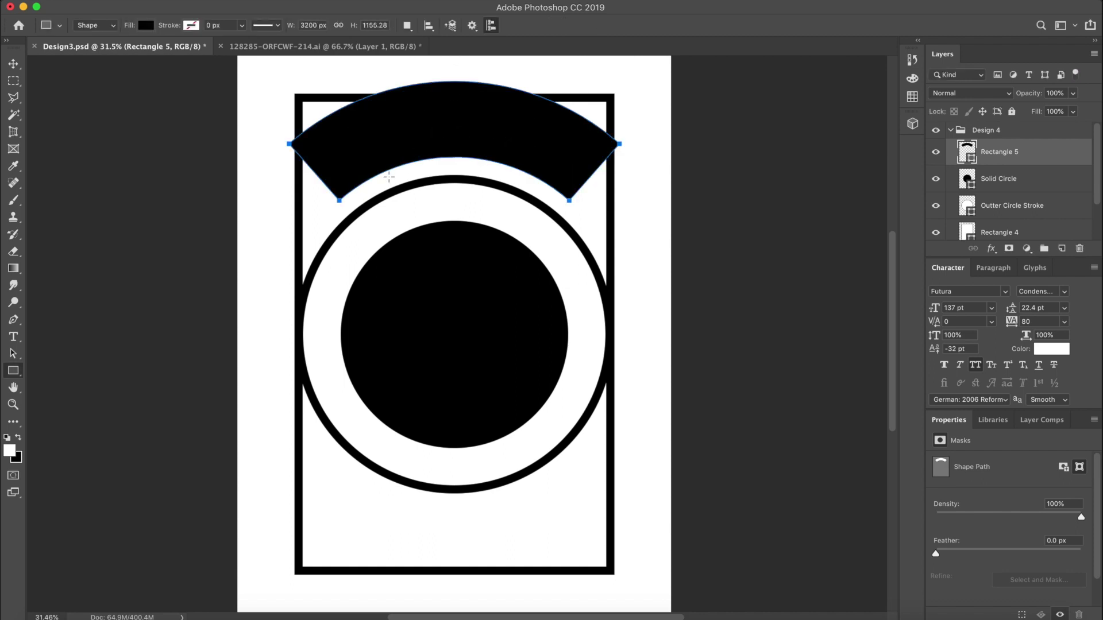
Give the arched banner a white fill and a black stroke of 80 px
left_click(145, 25)
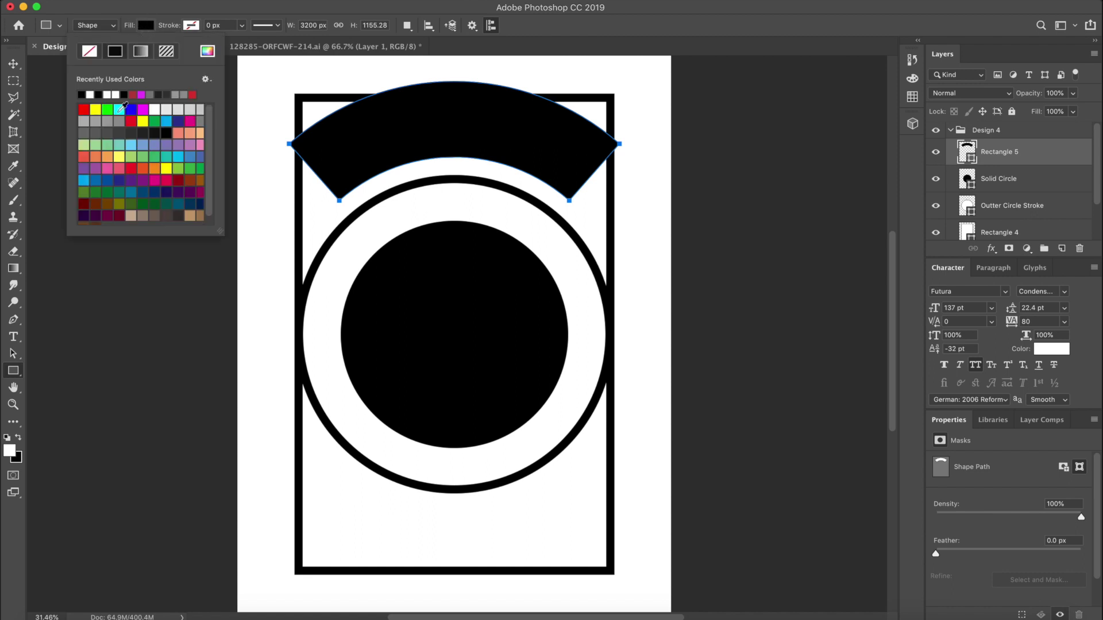
left_click(81, 94)
left_click(168, 58)
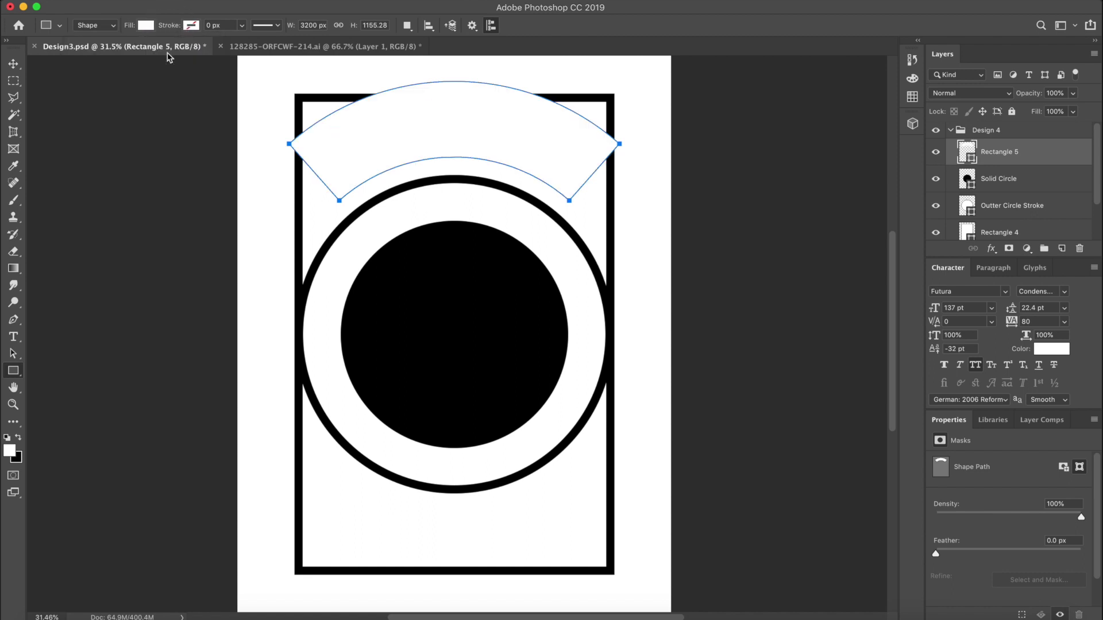
left_click(198, 26)
left_click(143, 94)
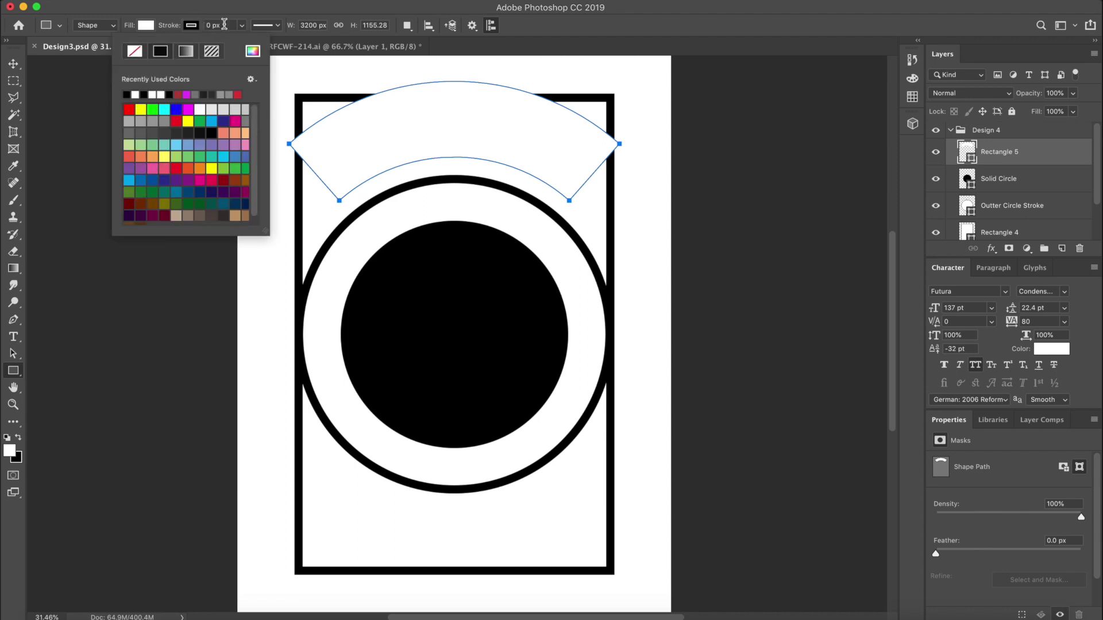
left_click(211, 25)
type("8")
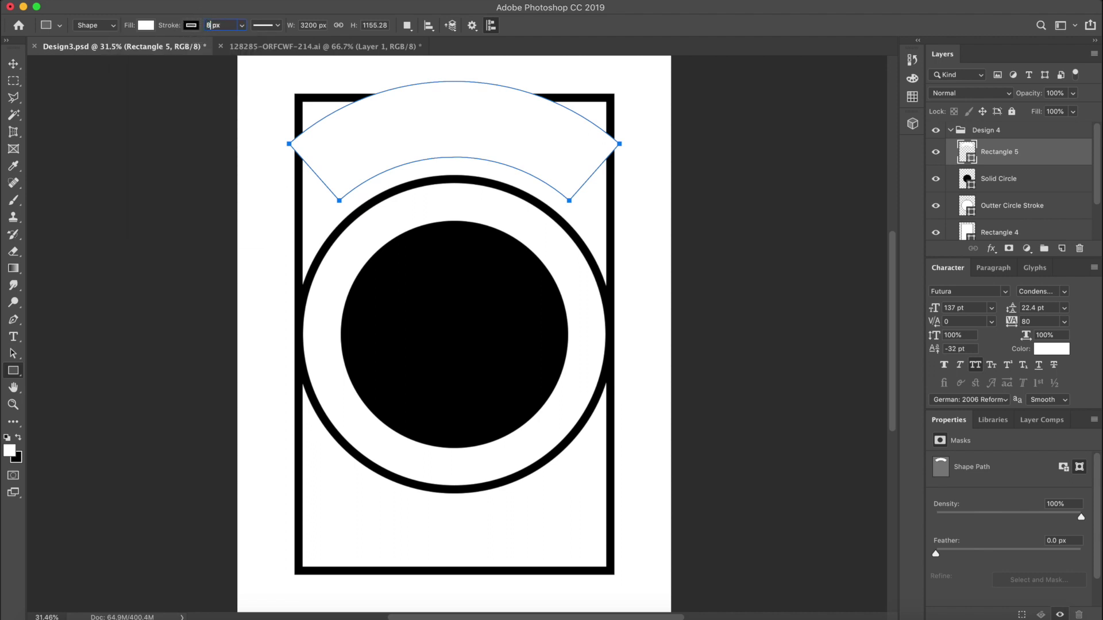
type("0")
key("Return")
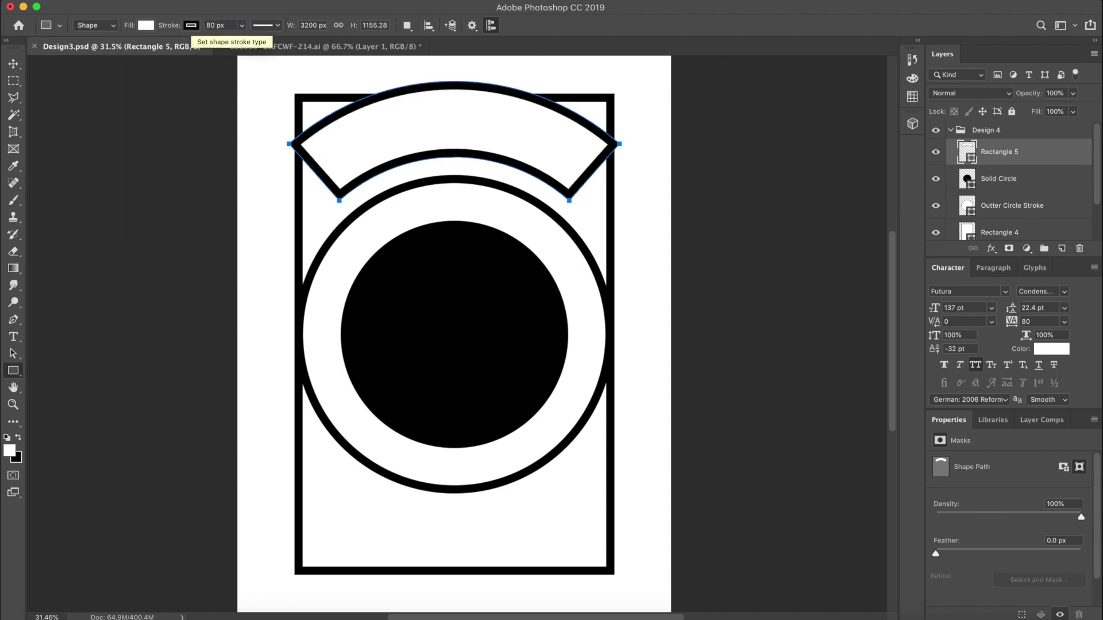
Centre the arched banner horizontally on the canvas and duplicate its layer
left_click(18, 68)
key("super+a")
left_click(181, 25)
key("super+d")
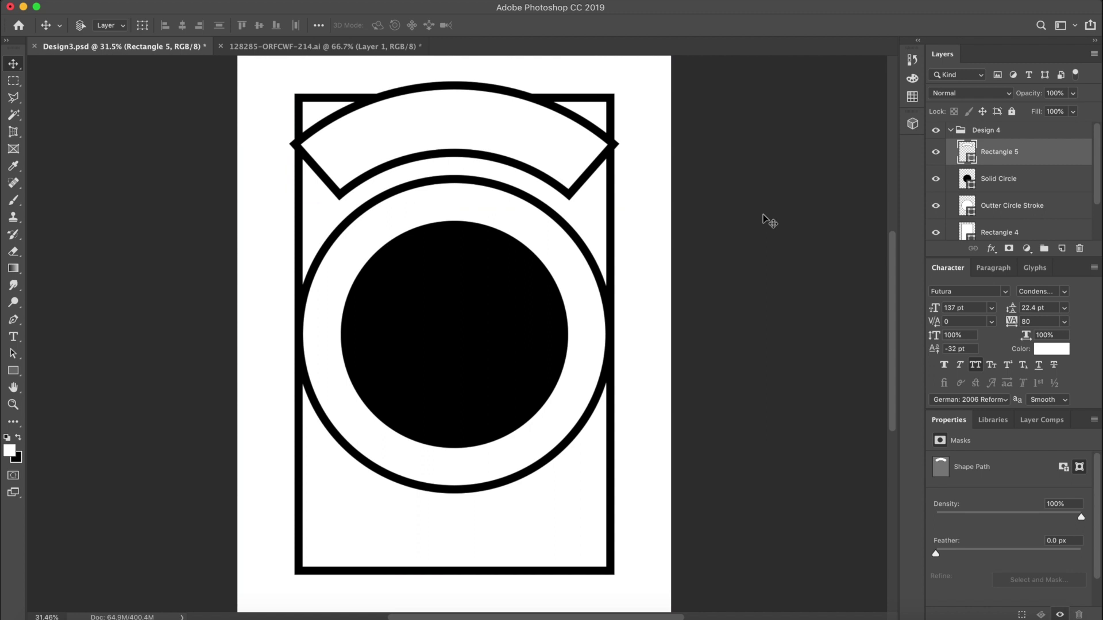
key("super+j")
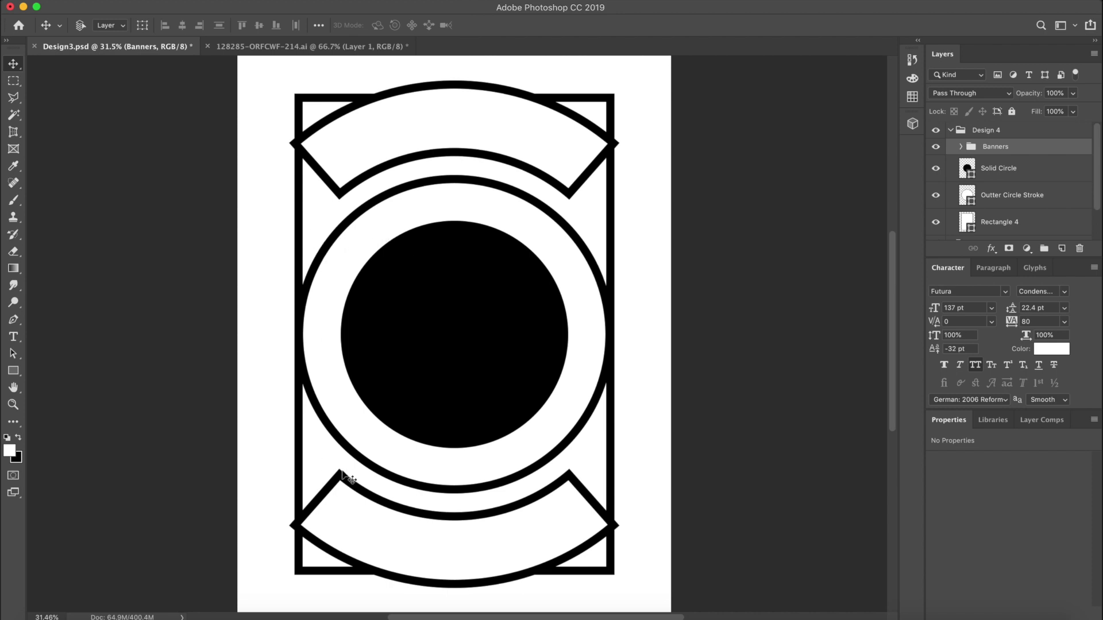
Temporarily hide the Design 4 group to examine the original Arizona Wolf Pac design beneath it
left_click(951, 130)
left_click(935, 130)
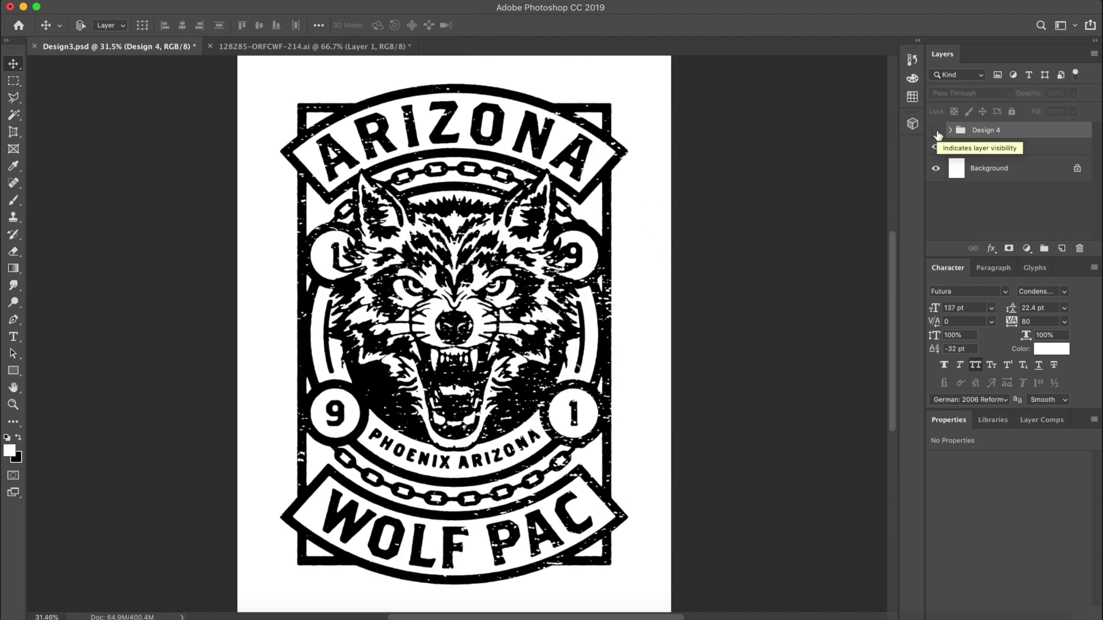
left_click(936, 130)
left_click(951, 130)
Duplicate Outter Circle Stroke, scale the copy to about 749 px in diameter and place it on the ring's lower left
left_click(997, 195)
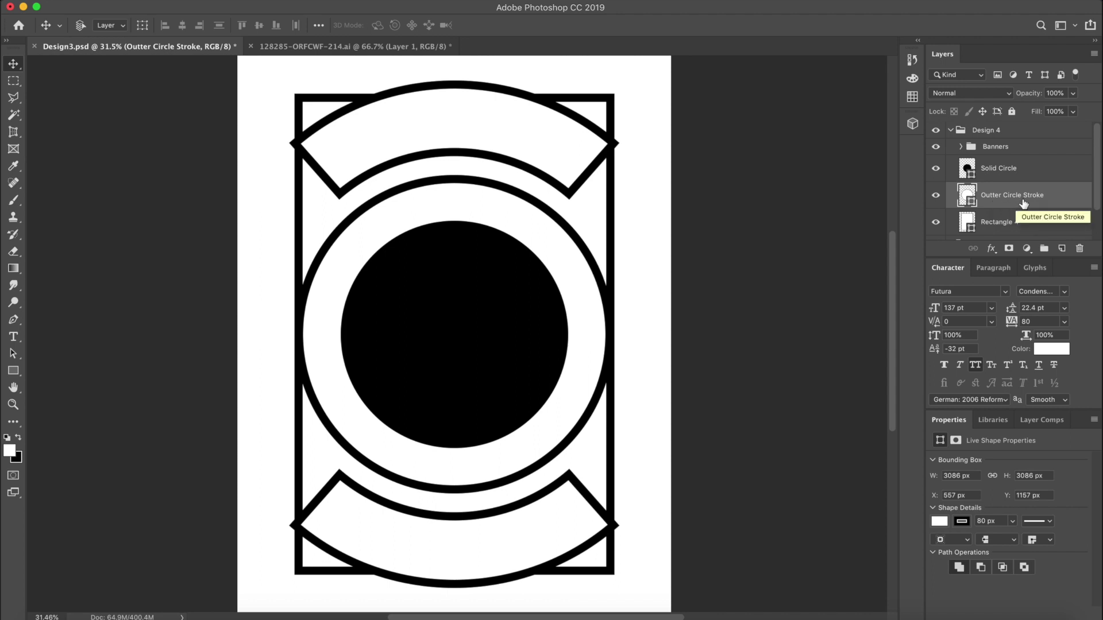
key("super+j")
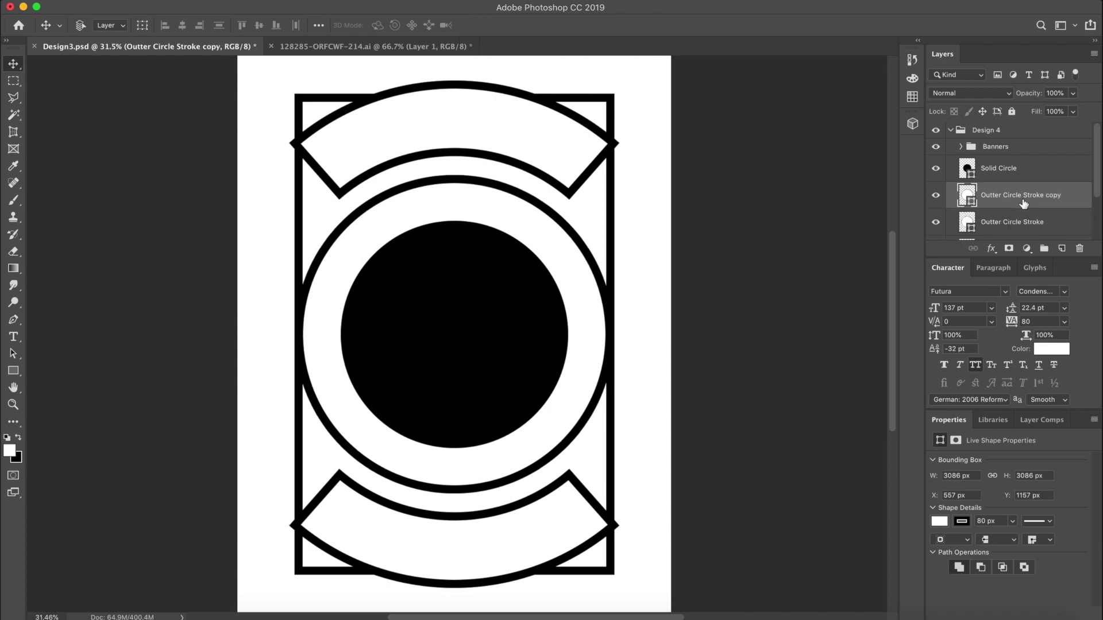
key("super+t")
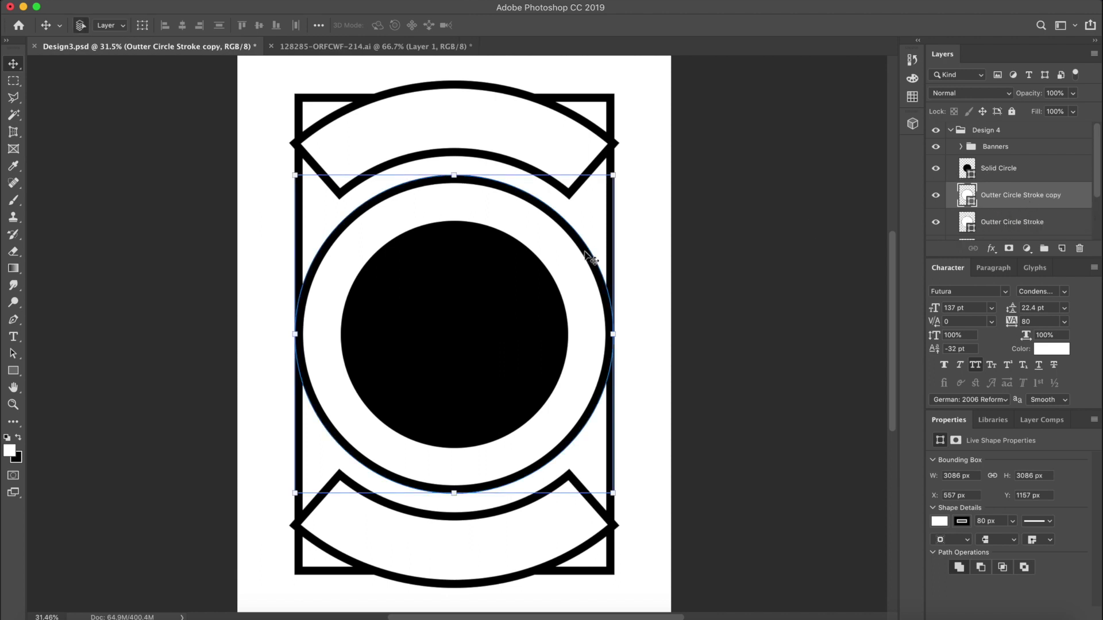
left_click_drag(608, 184, 345, 430)
left_click_drag(339, 457, 346, 407)
key("Return")
Duplicate the small stroked circle and place the copy directly above it on the ring's upper left
key("super+t")
mouse_move(310, 454)
left_mouse_down()
mouse_move(308, 443)
mouse_move(295, 454)
mouse_move(353, 428)
mouse_move(353, 262)
left_mouse_up()
key("Return")
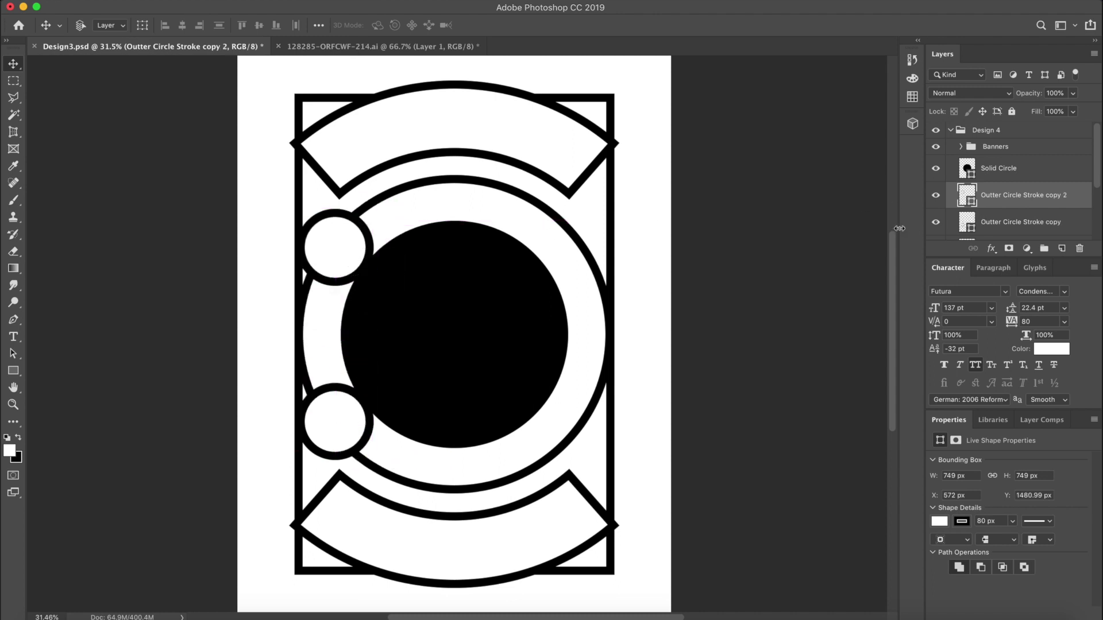
Group the two small circle layers and centre the group vertically on the canvas
left_click(1001, 224, "shift")
key("super+g")
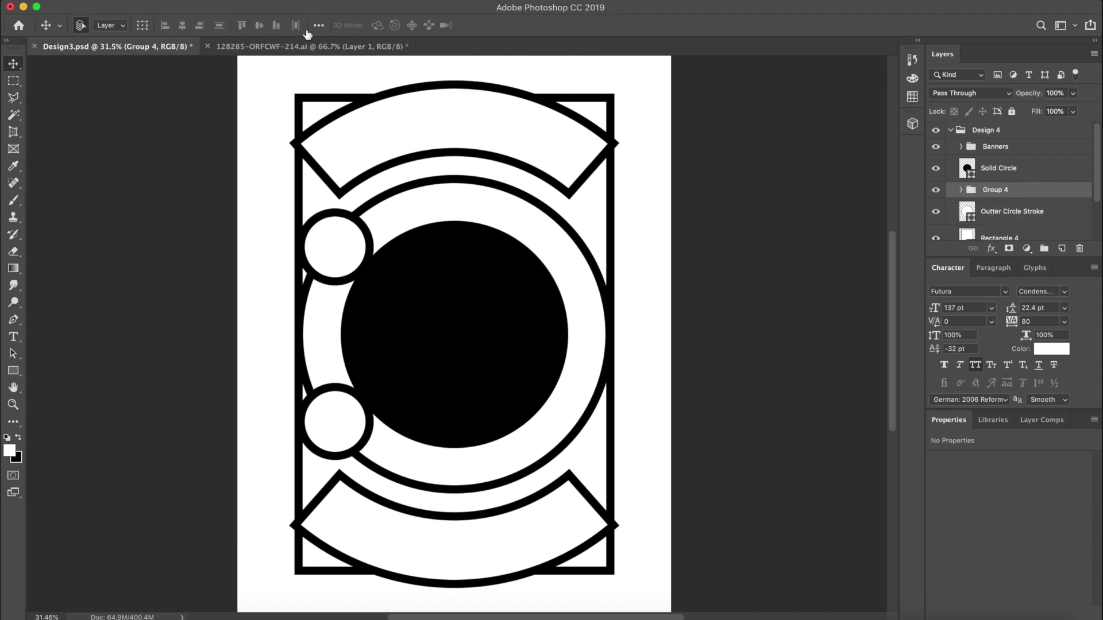
key("super+a")
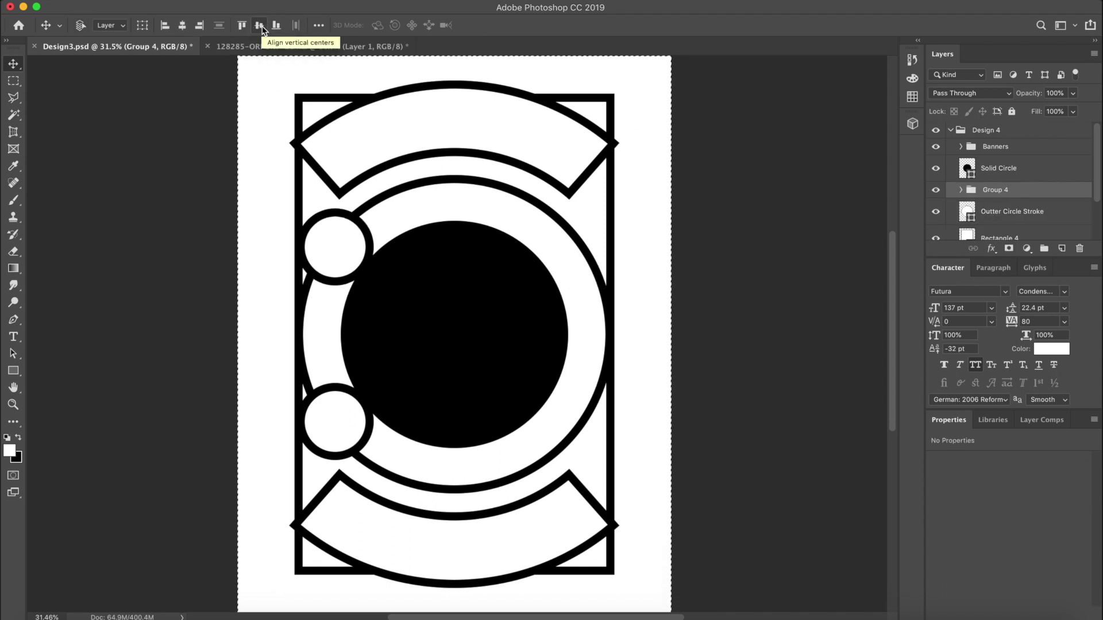
left_click(259, 25)
key("super+d")
Rename the group of small circles as Left Circles
double_click(994, 190)
type("Left")
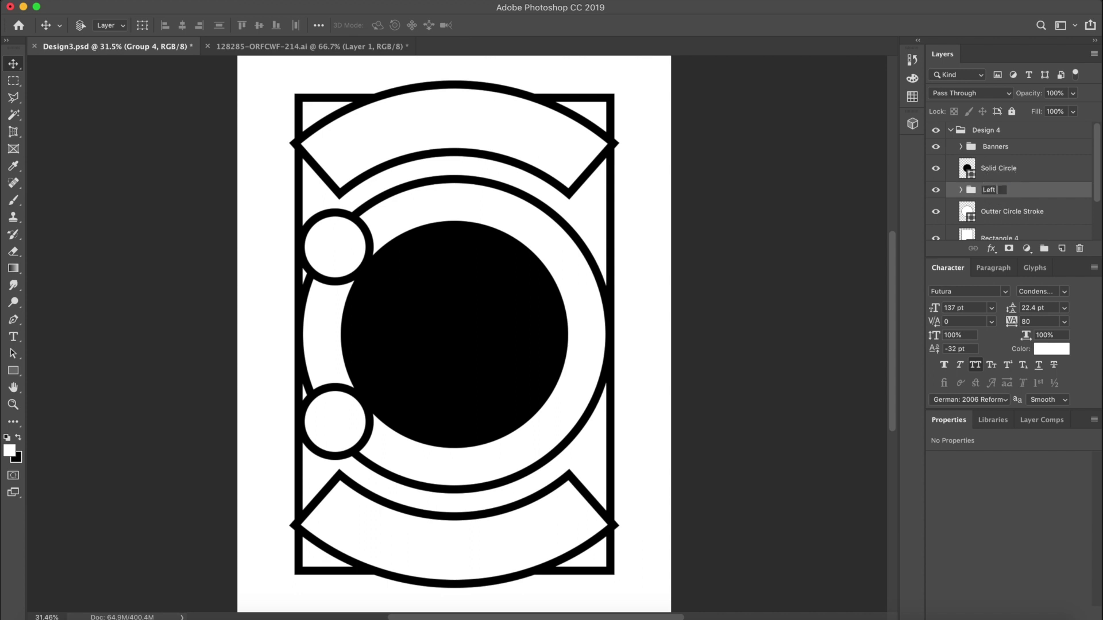
type(" Circles")
key("Return")
Duplicate the Left Circles group and move the copy straight across to the ring's right side
key("super+j")
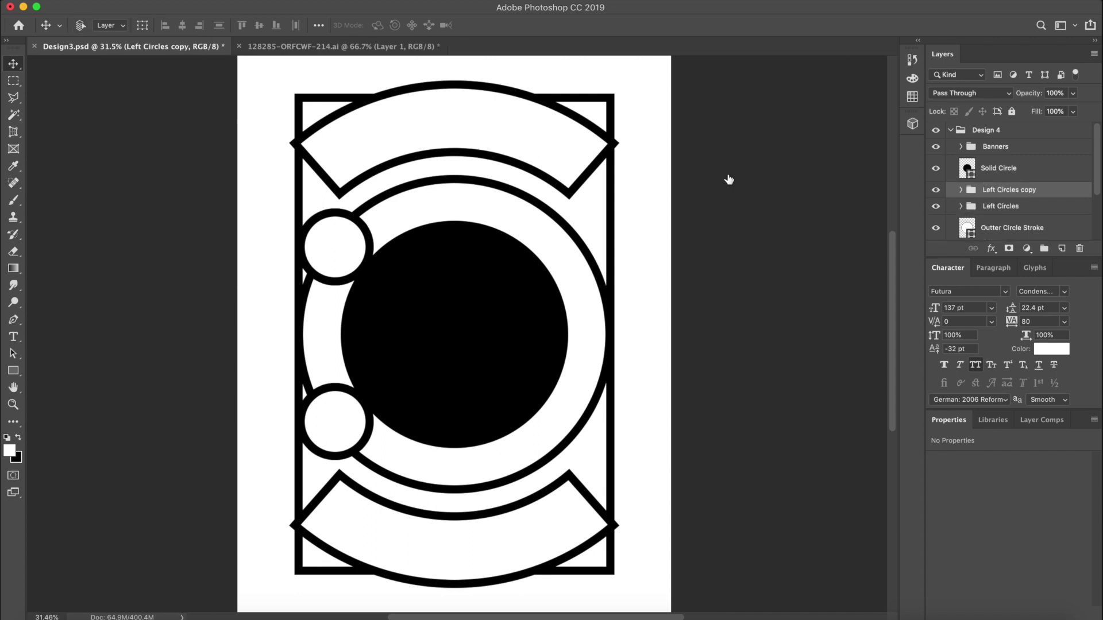
key("super+t")
left_click_drag(327, 241, 572, 244)
key("Return")
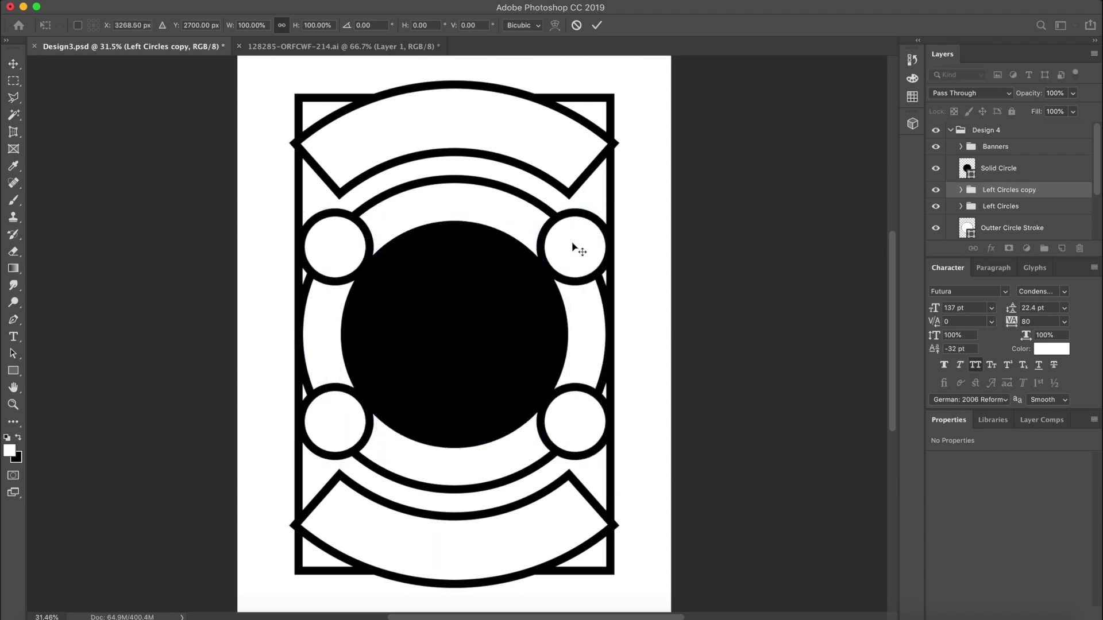
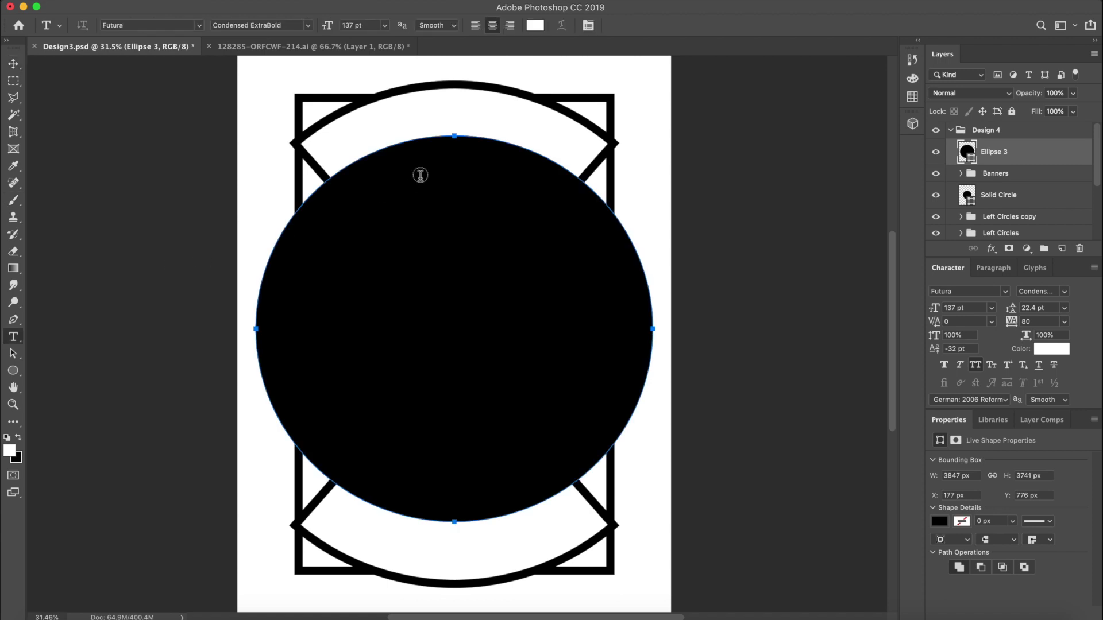
Add the text THE WOLF along the large ellipse's path and colour it black
left_click(393, 142)
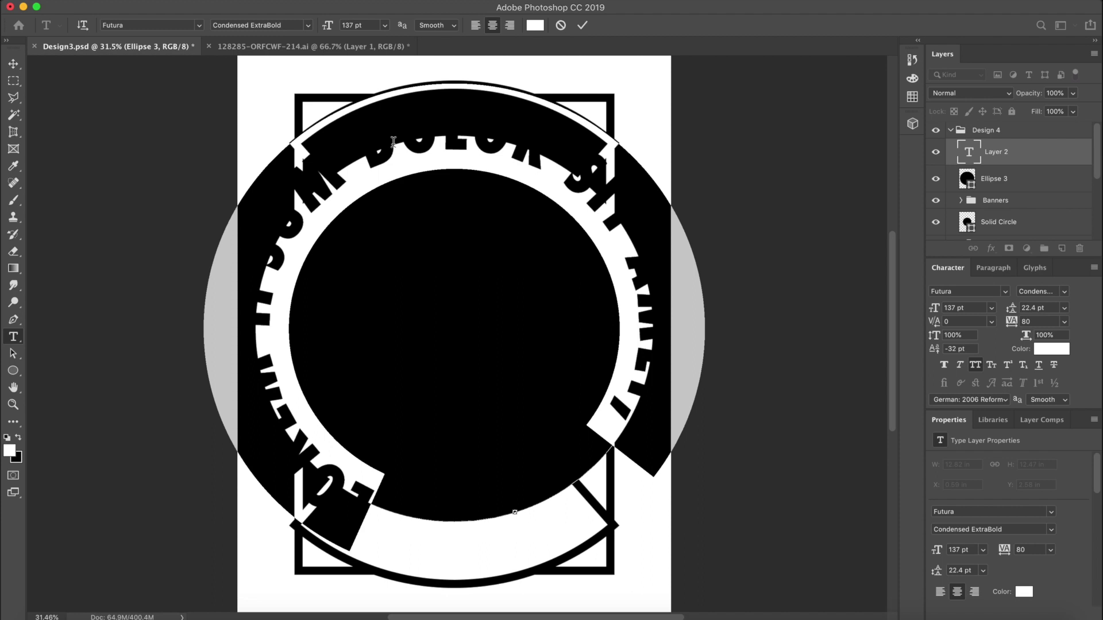
type("THE WOLF")
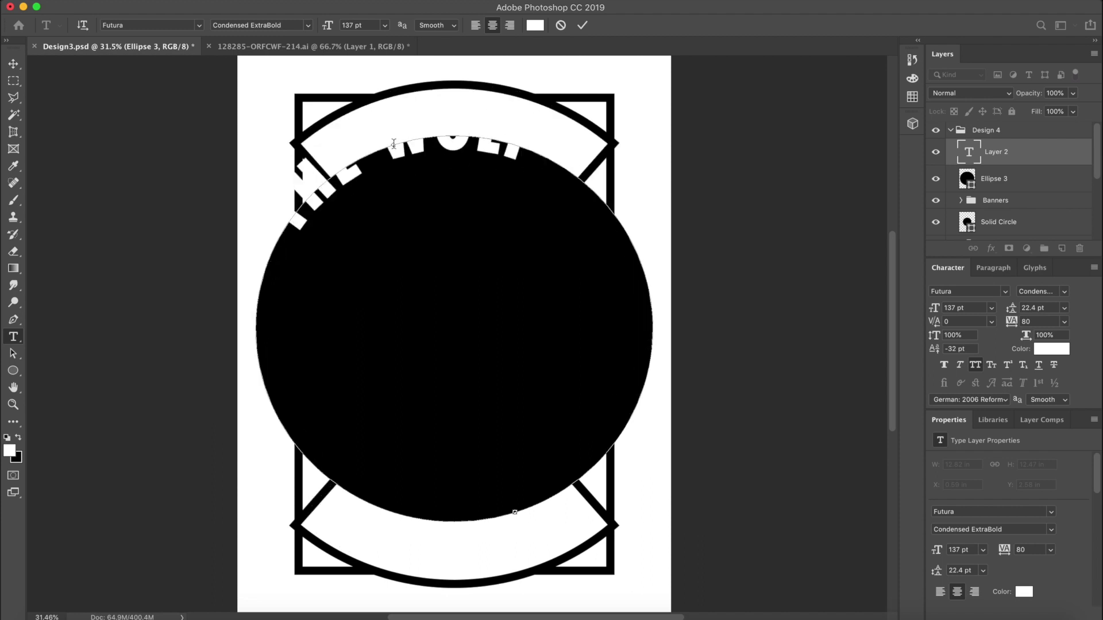
key("ctrl+a")
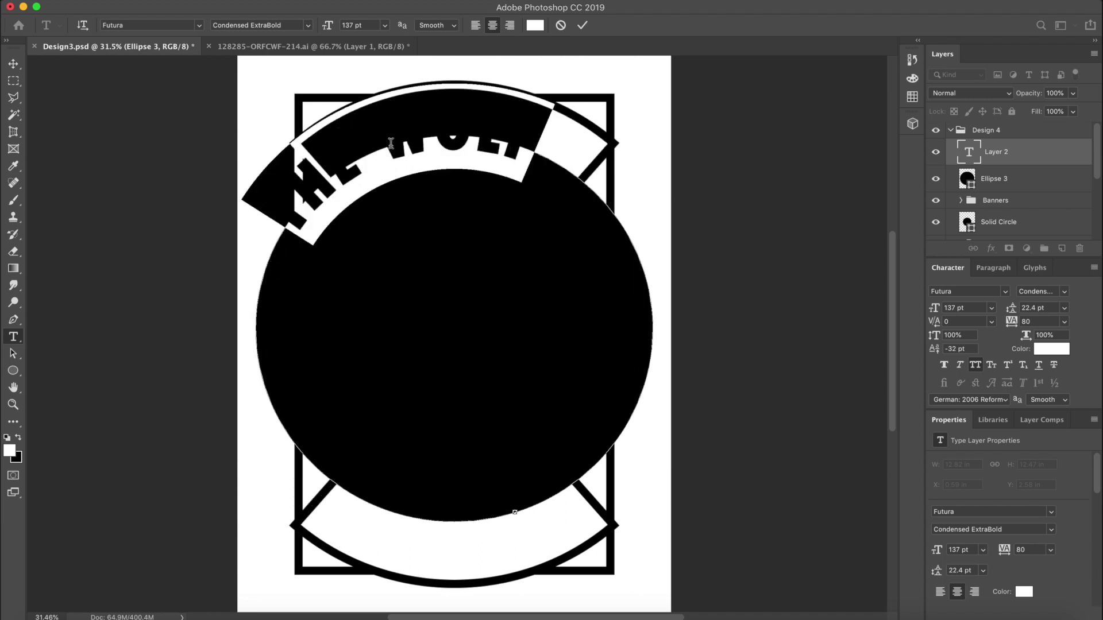
left_click(18, 437)
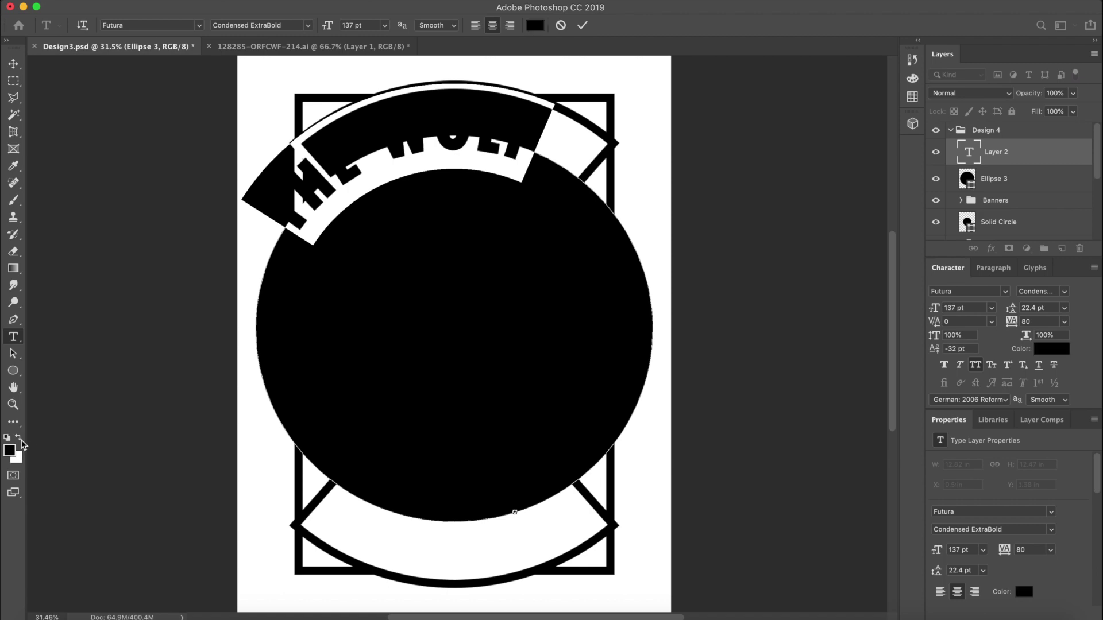
Set the font of the THE WOLF text to Brothers OT Bold
left_click(134, 26)
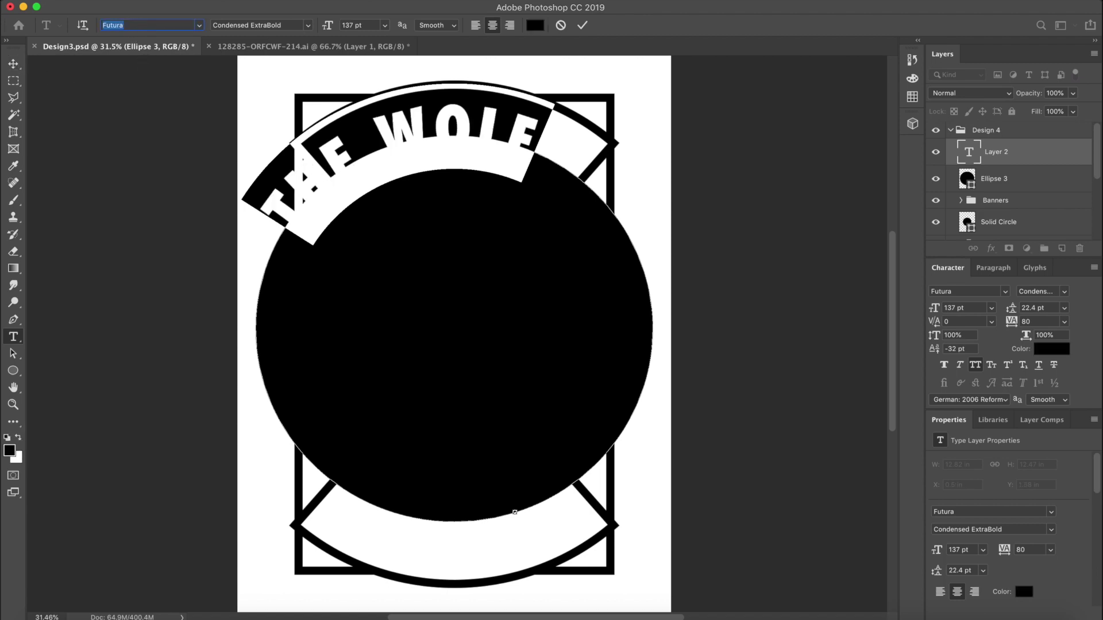
type("brother")
left_click(165, 103)
Slide the THE WOLF text clockwise along its path to centre it in the upper banner
left_click(13, 355)
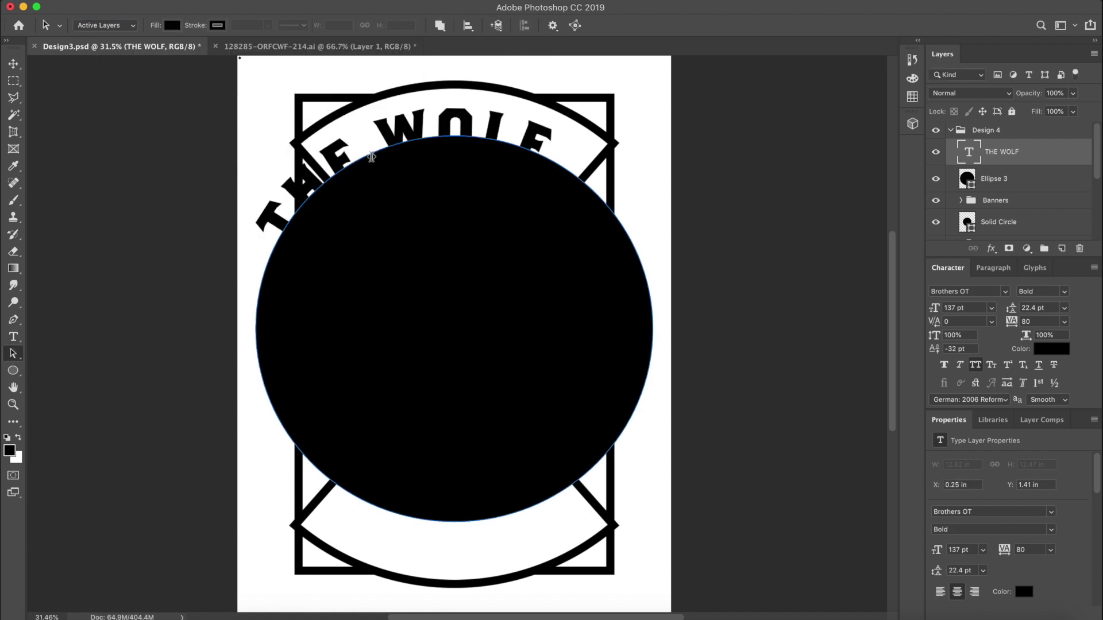
left_click(417, 109)
left_click_drag(417, 109, 450, 99)
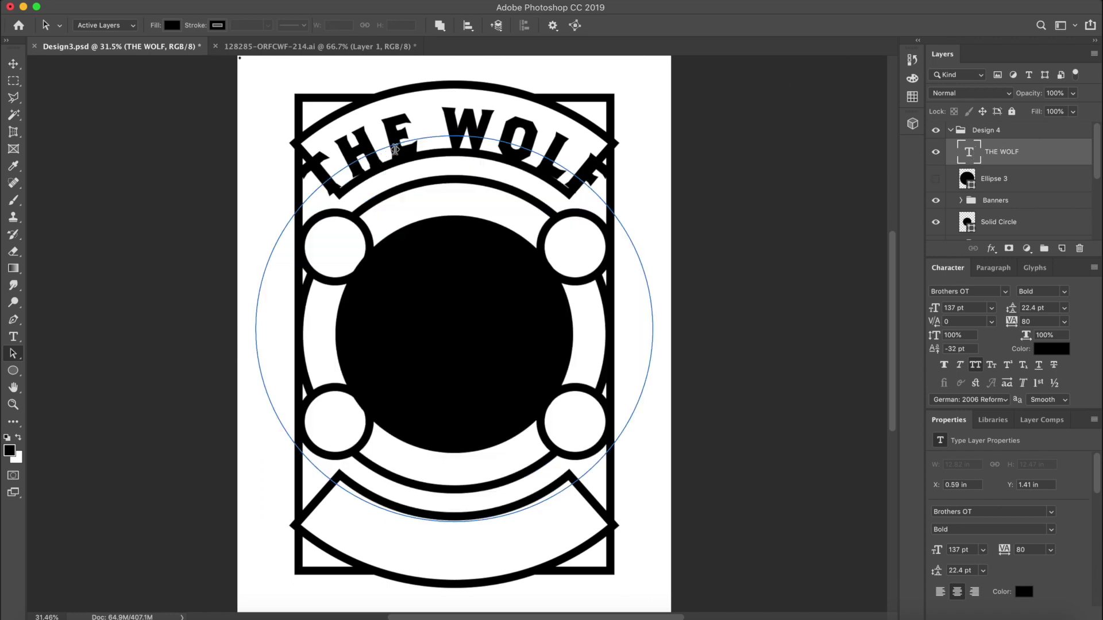
Set the tracking of the whole THE WOLF text to -60 and its baseline shift to -10 pt
key("t")
double_click(396, 140)
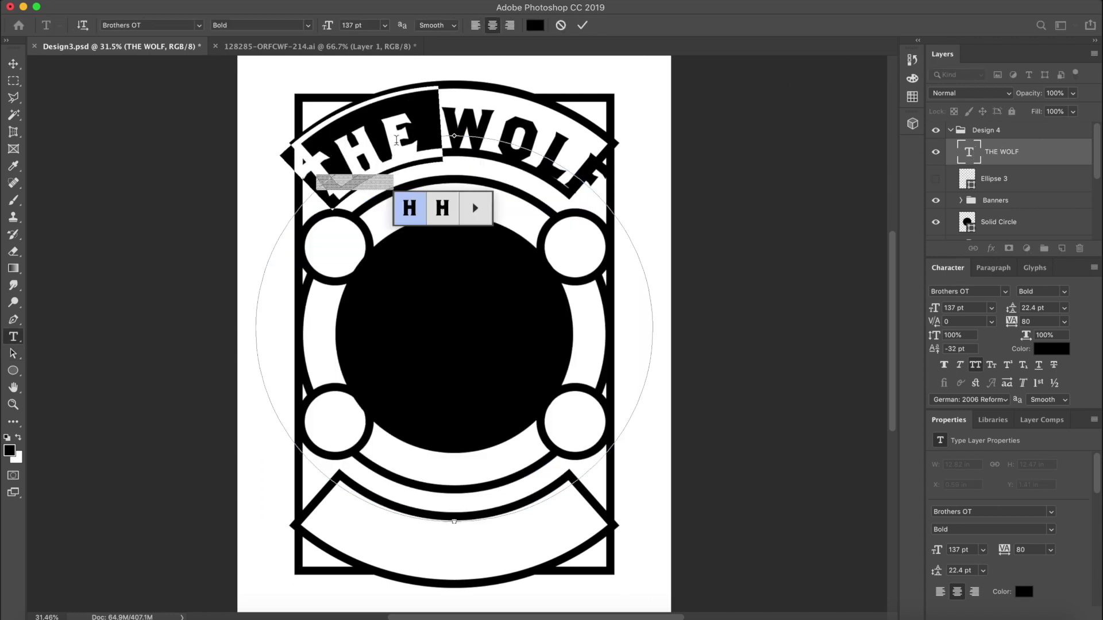
triple_click(400, 140)
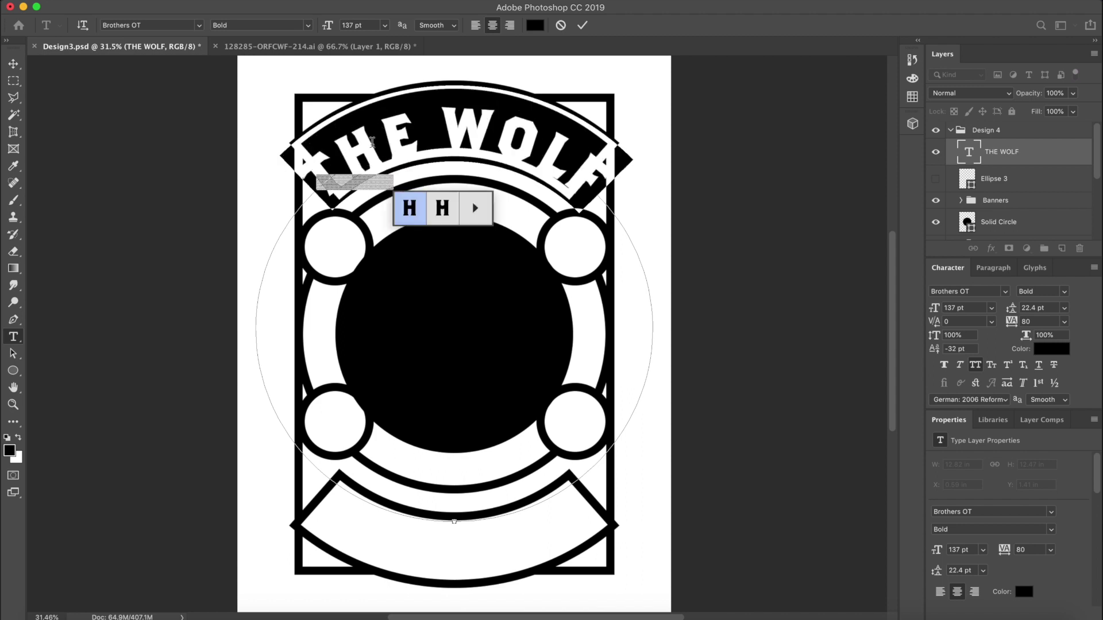
left_click_drag(1010, 322, 1017, 323)
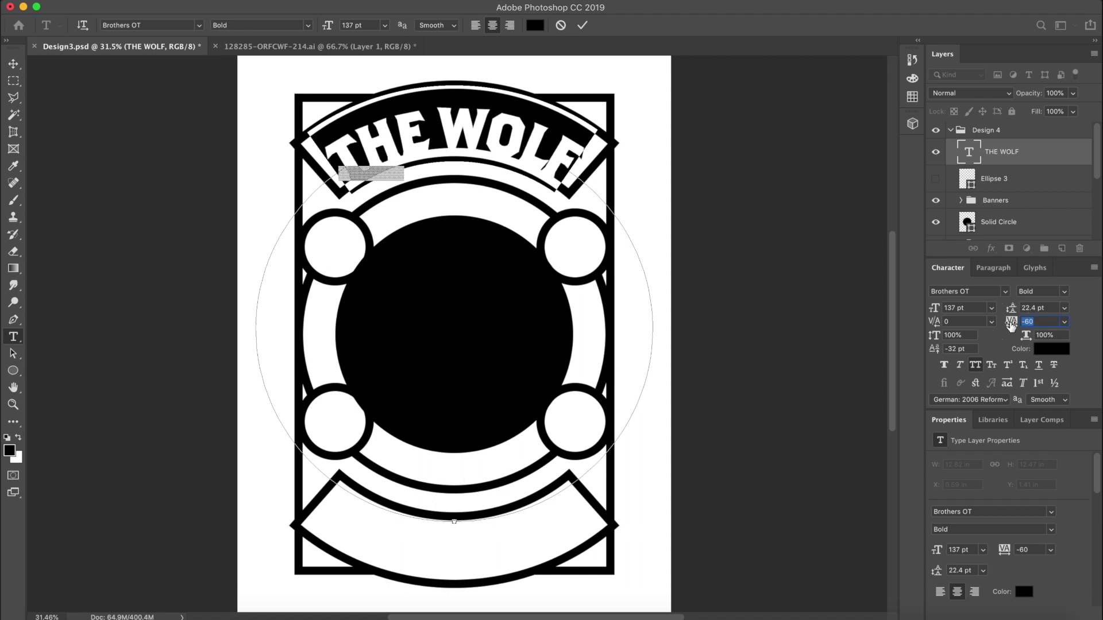
left_click_drag(944, 353, 950, 353)
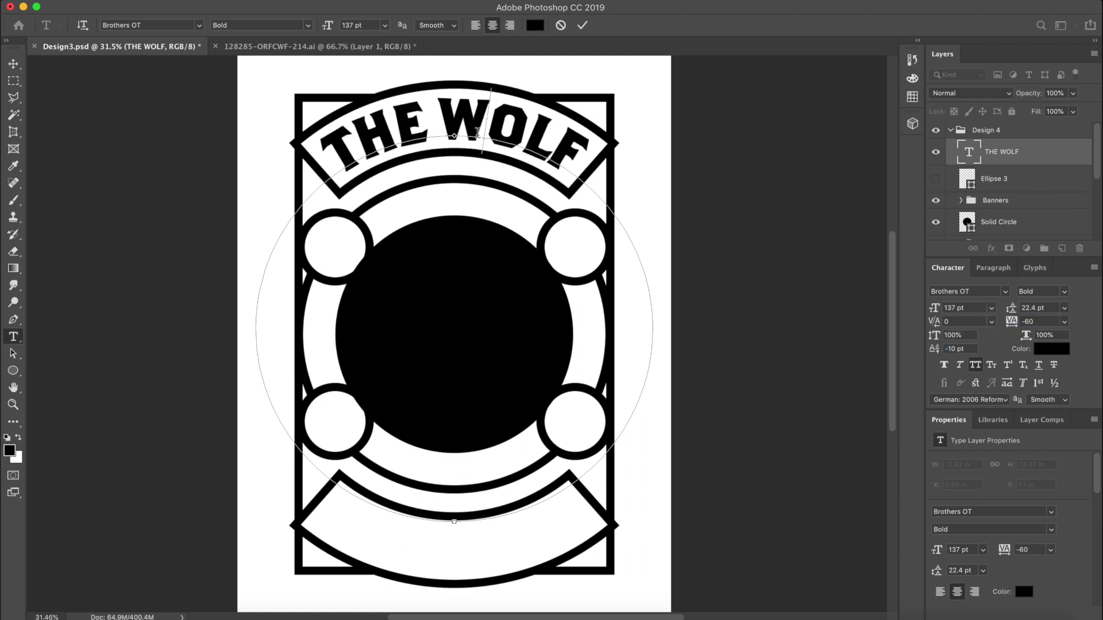
Show the Ellipse 3 layer, reduce its fill to 26% and move the ellipse down to Y 961 px
key("super+Return")
key("v")
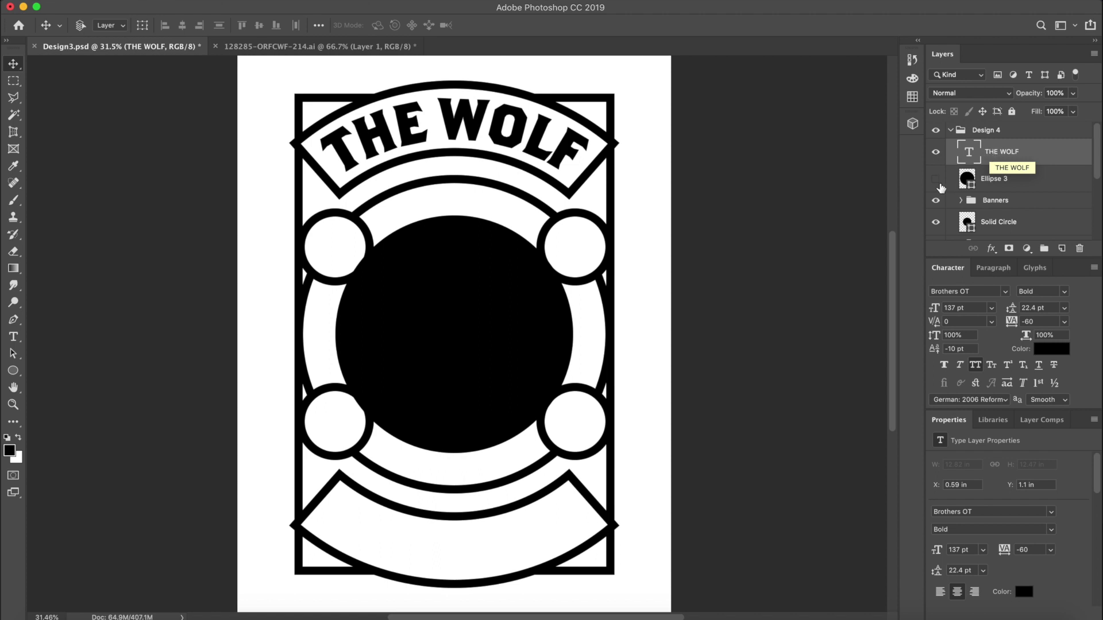
left_click(936, 179)
left_click(996, 179)
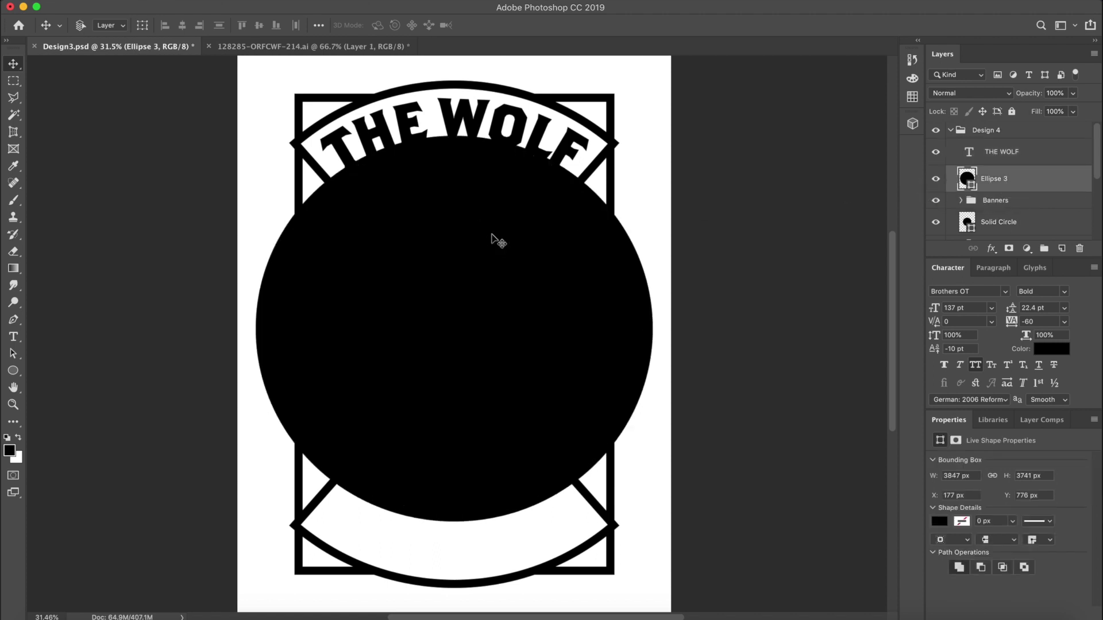
left_click_drag(1072, 116, 1028, 130)
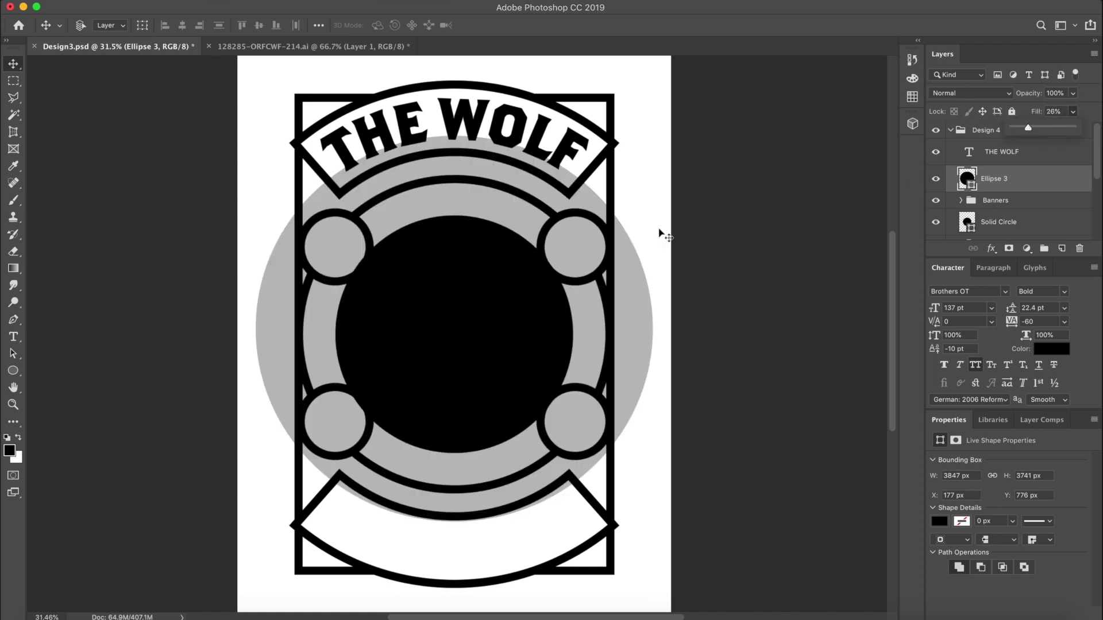
left_click_drag(622, 232, 620, 257)
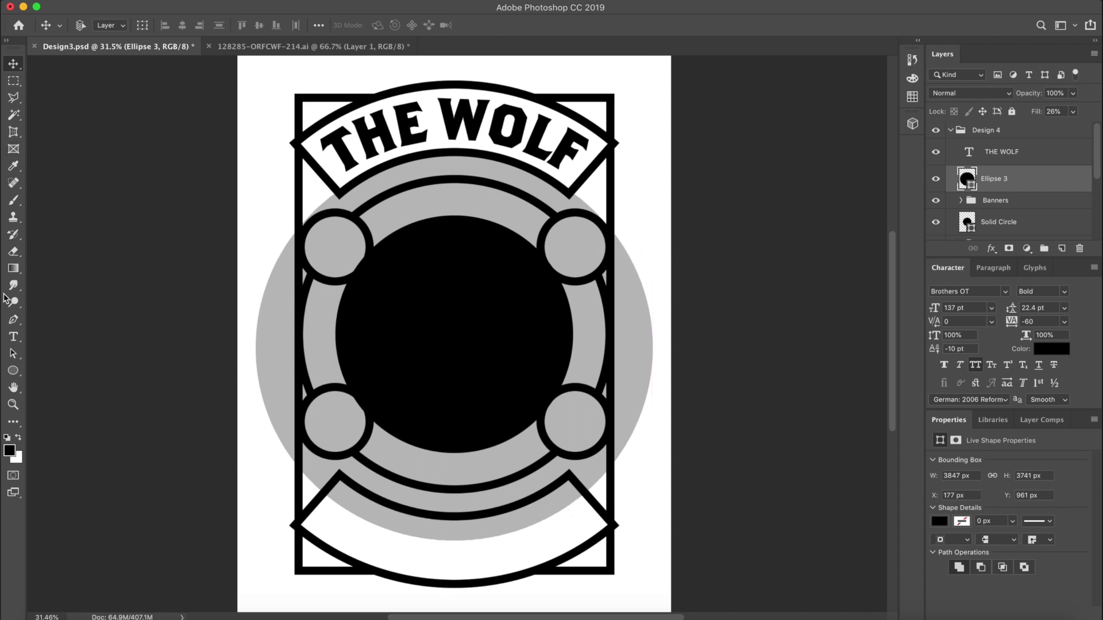
Add the text BIKE CLUB along Ellipse 3's lower edge, flipped inside the path and centred in the lower banner
left_click(14, 337)
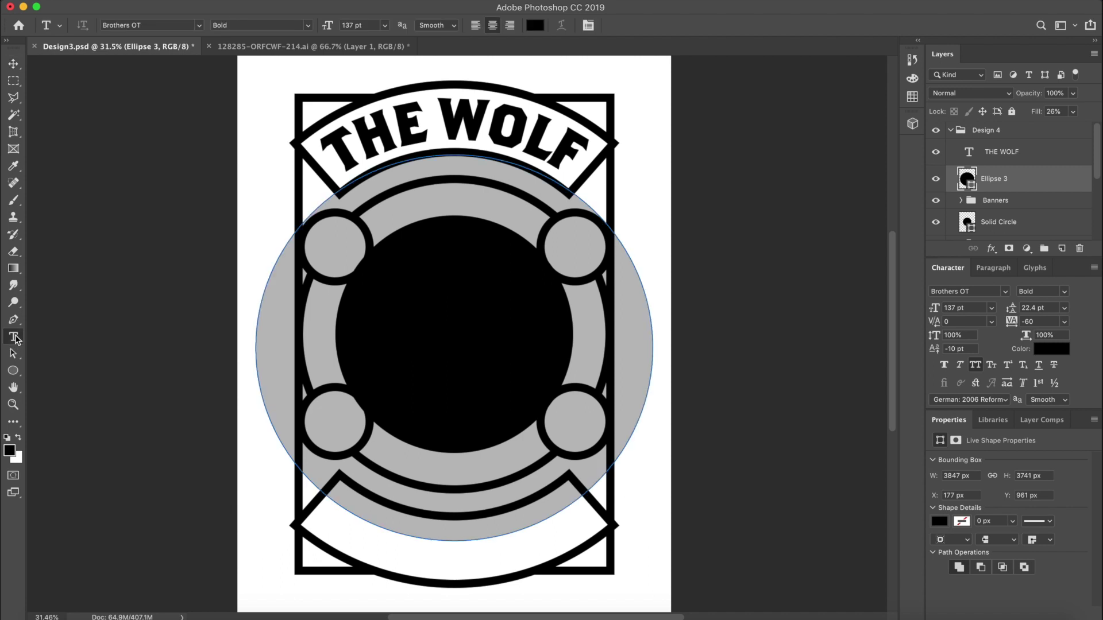
left_click(398, 531)
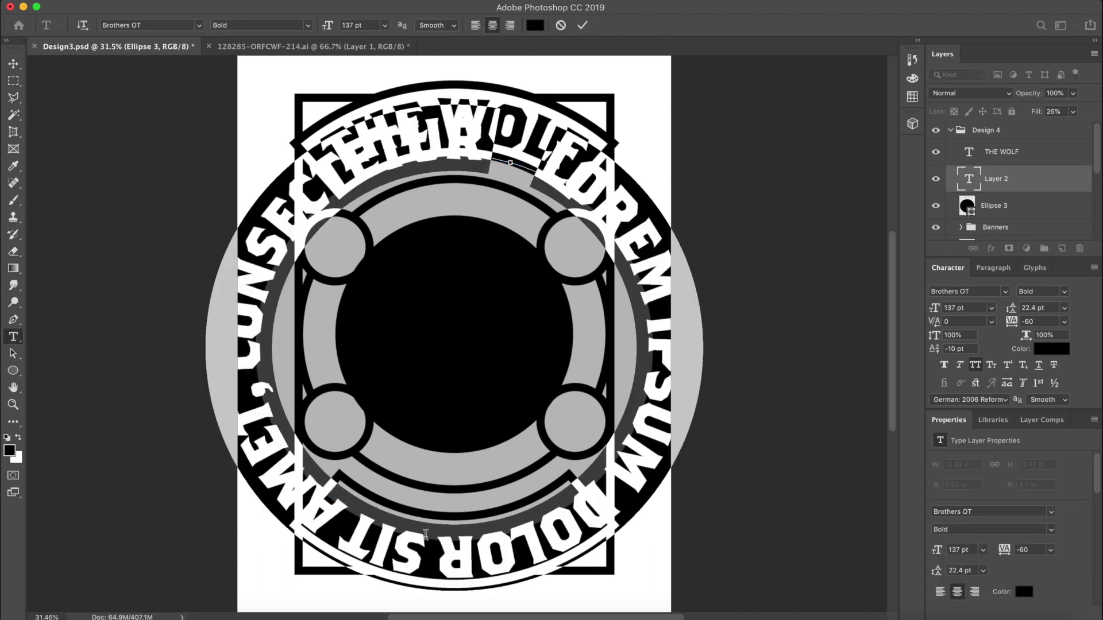
type("BIKE CLUB")
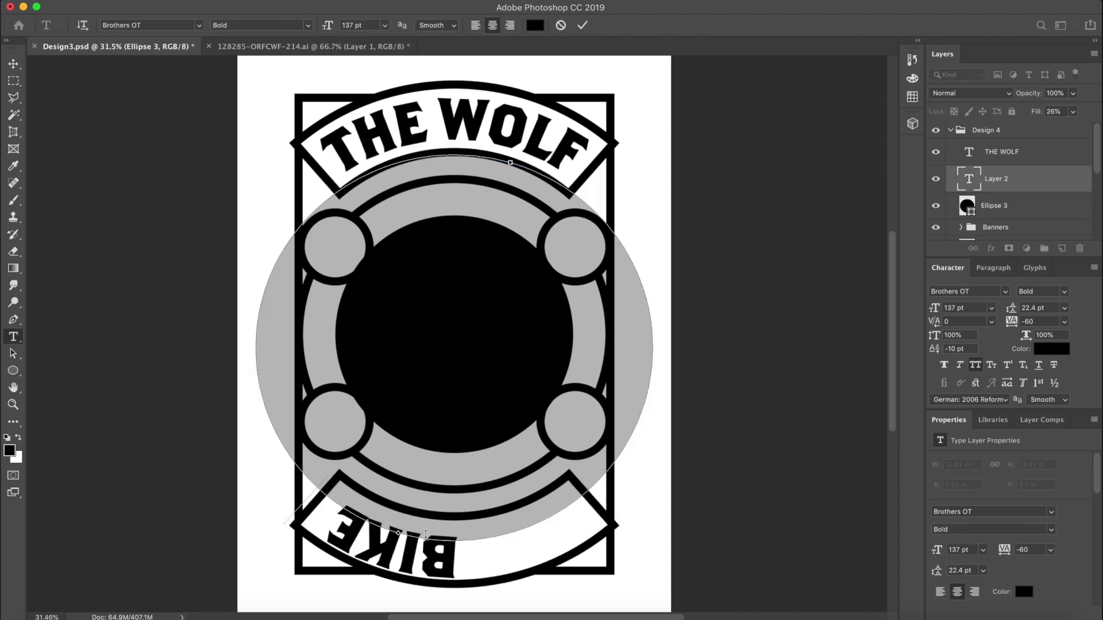
left_click(13, 353)
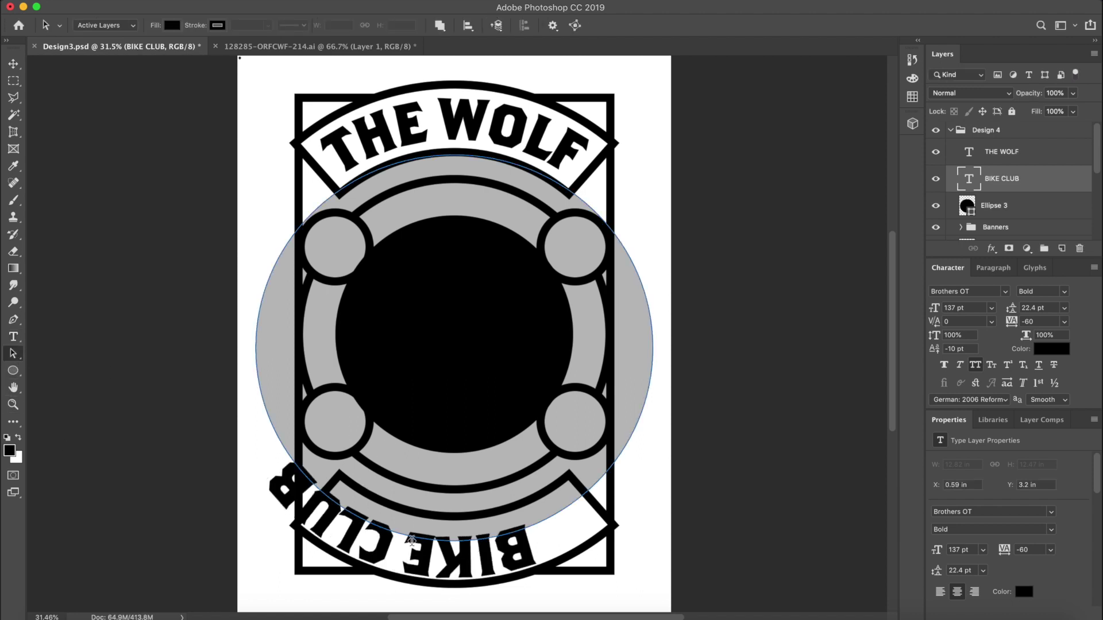
left_click_drag(416, 543, 460, 501)
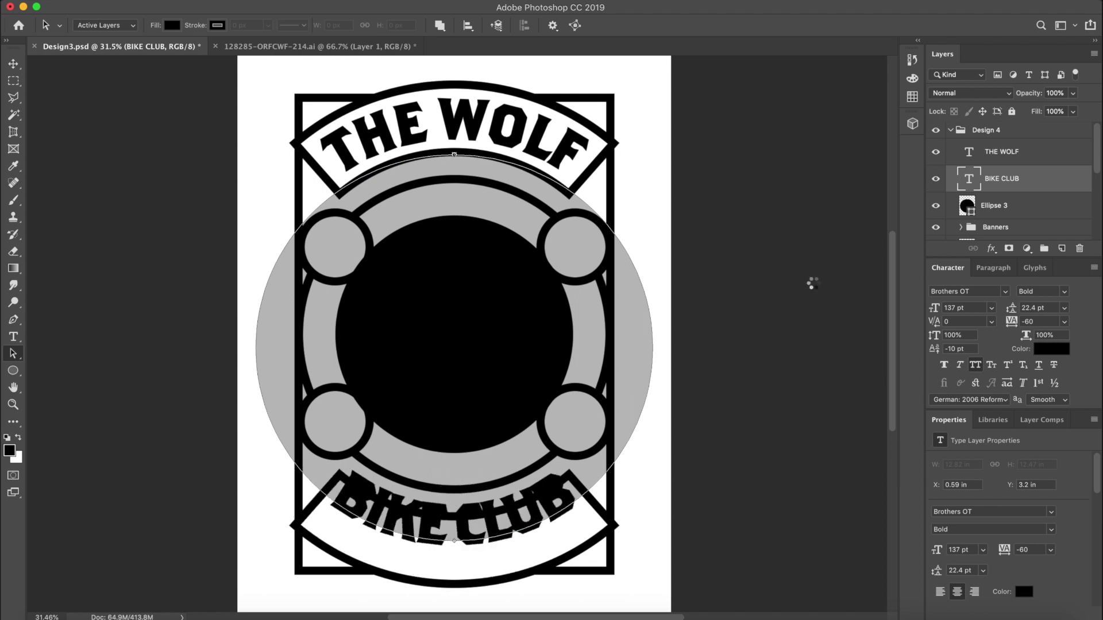
Set the baseline shift of the whole BIKE CLUB text to -60 pt
left_click(969, 179)
double_click(970, 178)
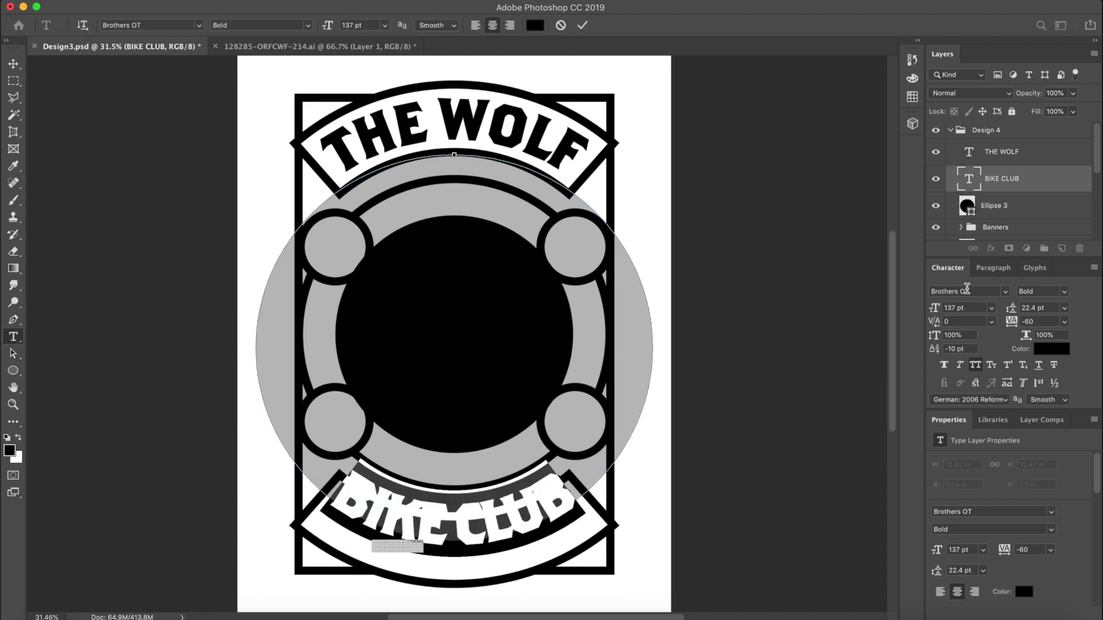
left_click_drag(935, 348, 900, 344)
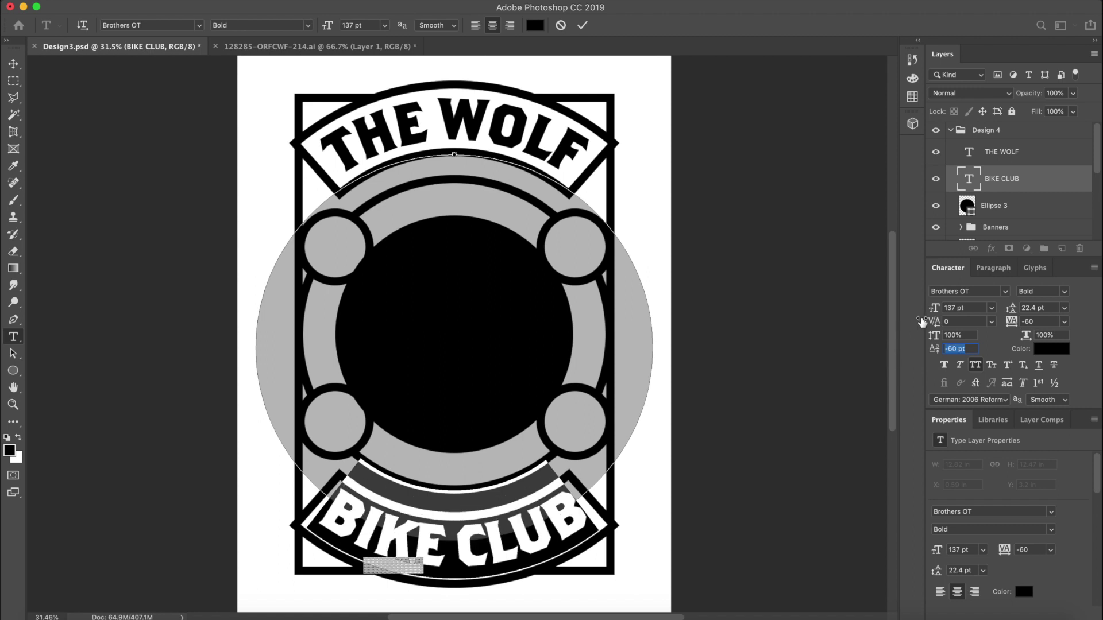
Hide the Ellipse 3 layer and set the BIKE CLUB text's baseline shift to -69 pt
left_click(935, 207)
key("a")
left_click(967, 206)
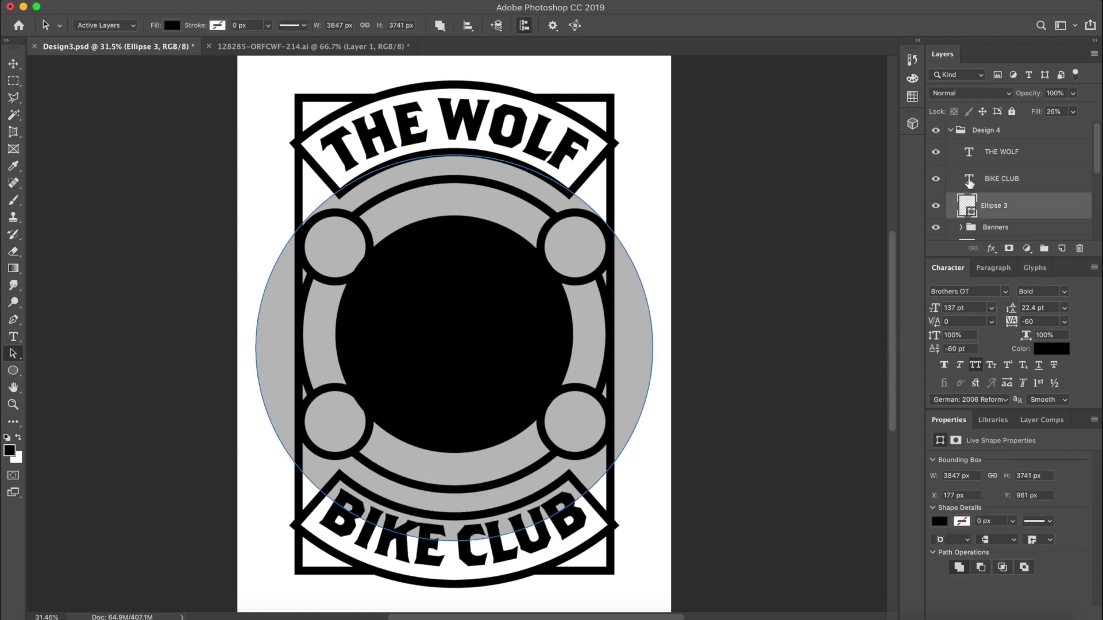
double_click(969, 183)
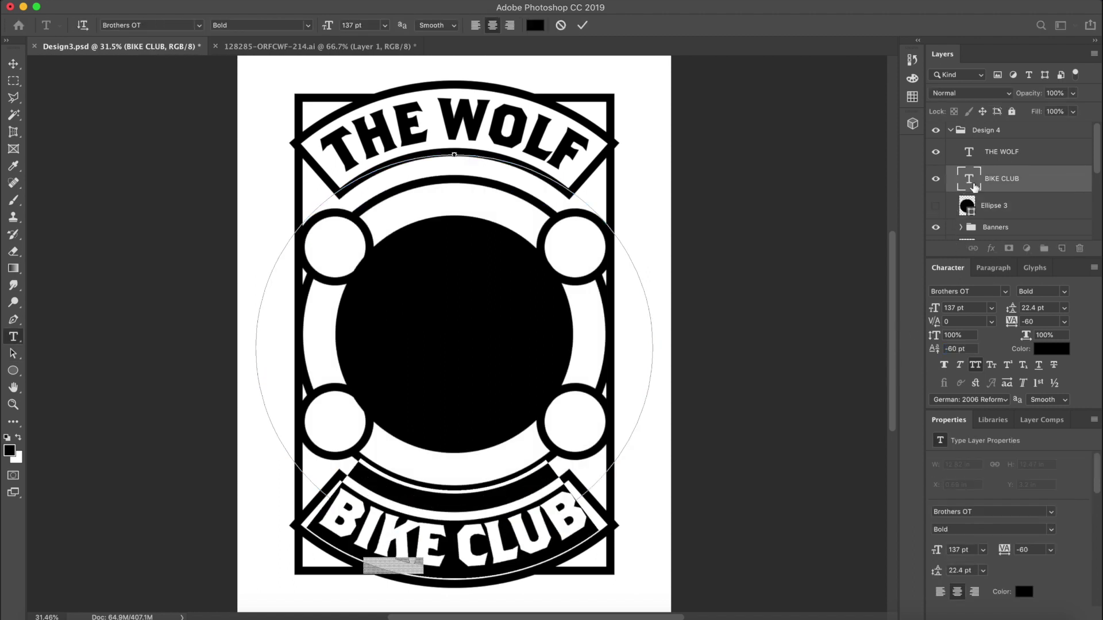
left_click_drag(933, 350, 928, 345)
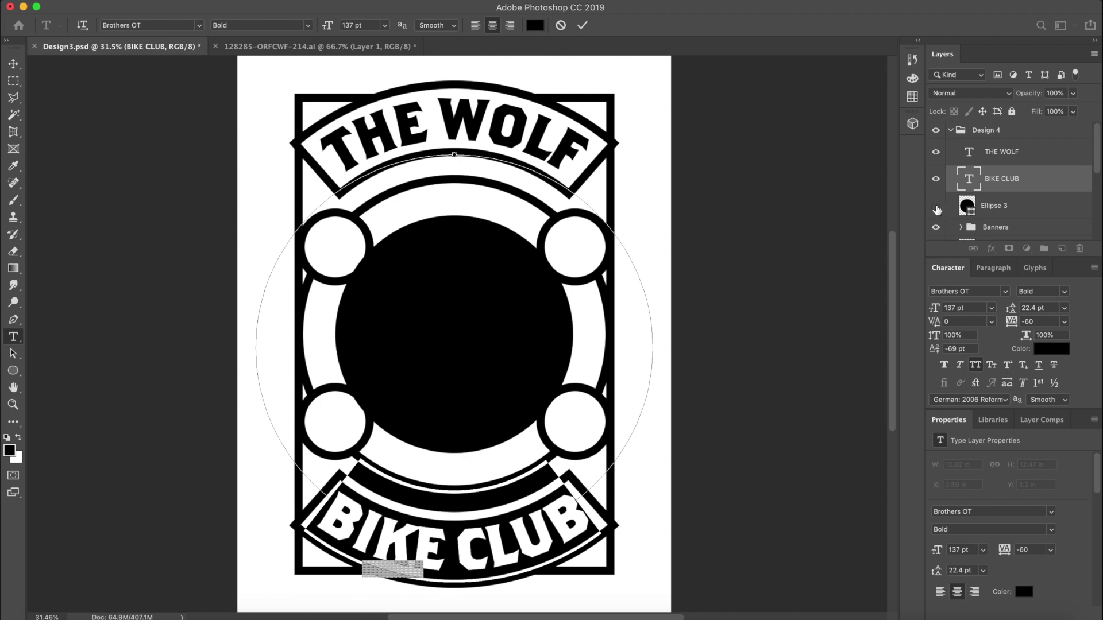
left_click(934, 348)
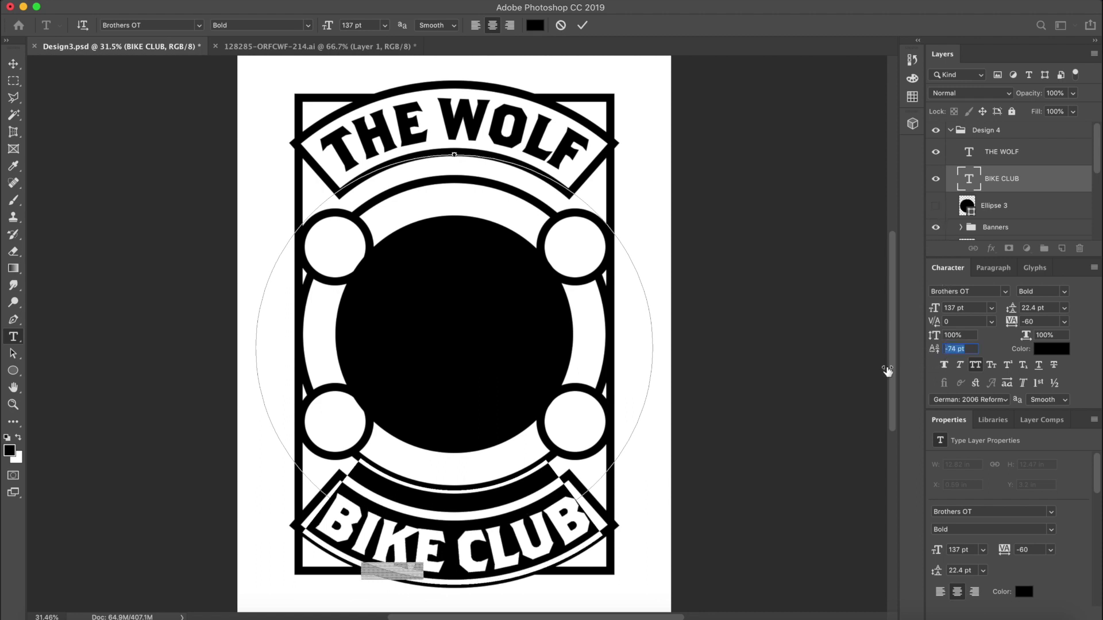
key("super+Return")
key("v")
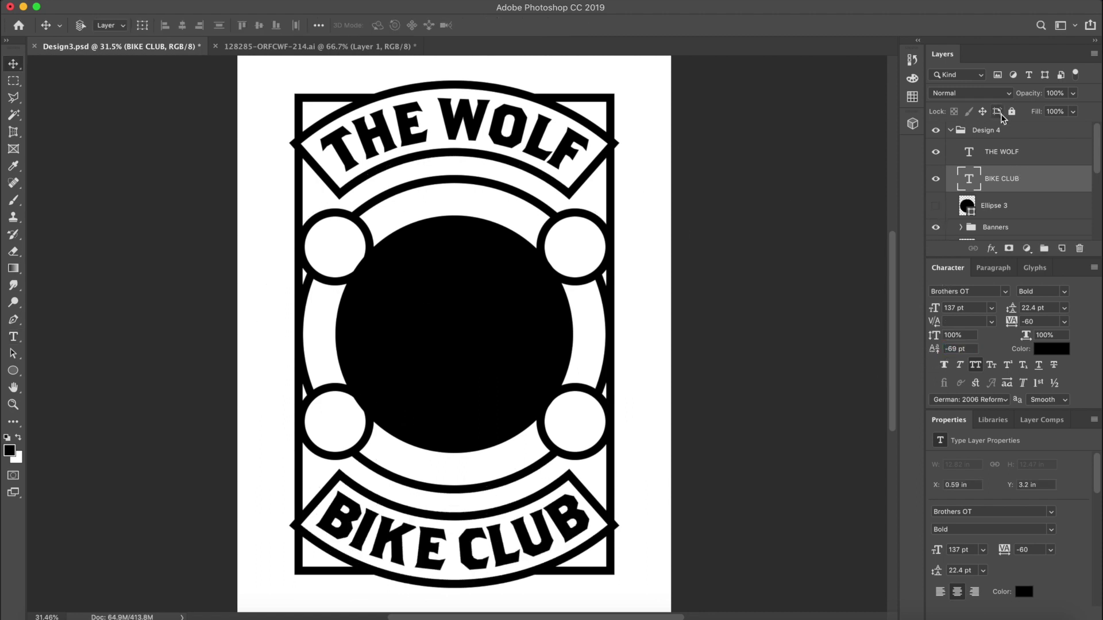
Add the number 2 as a text layer above THE WOLF, placed in the upper-left small circle
left_click(999, 160)
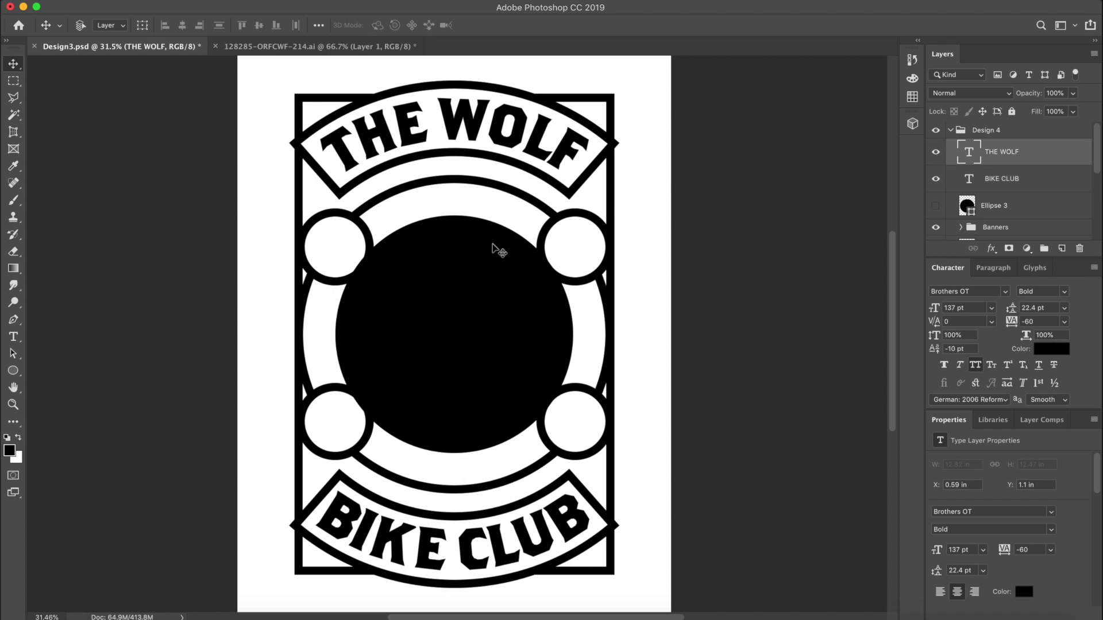
key("t")
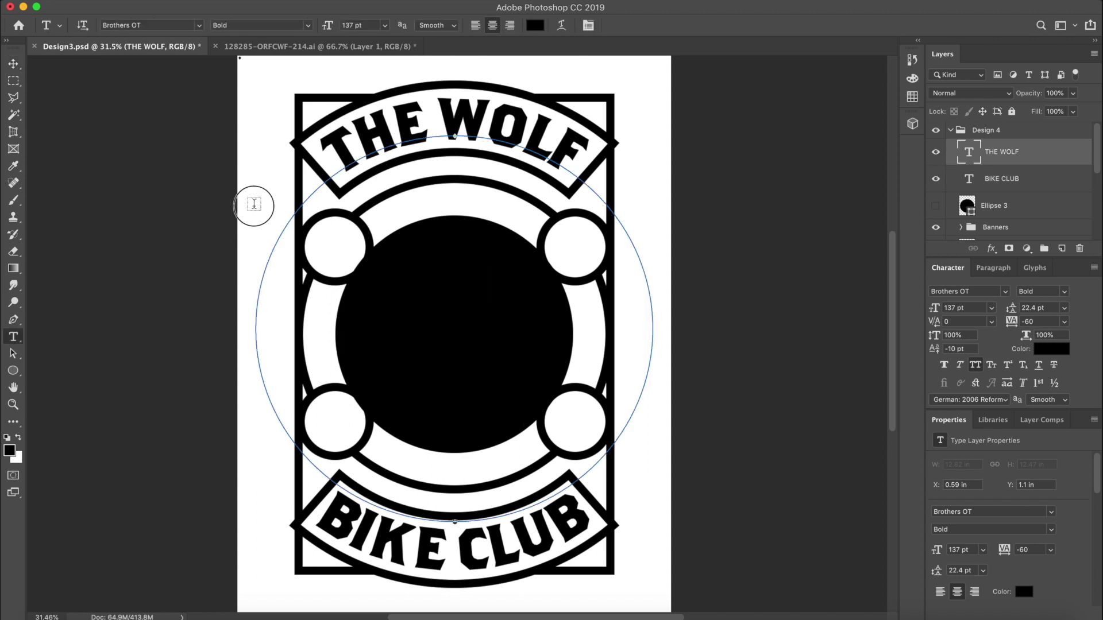
left_click(253, 203)
type("2")
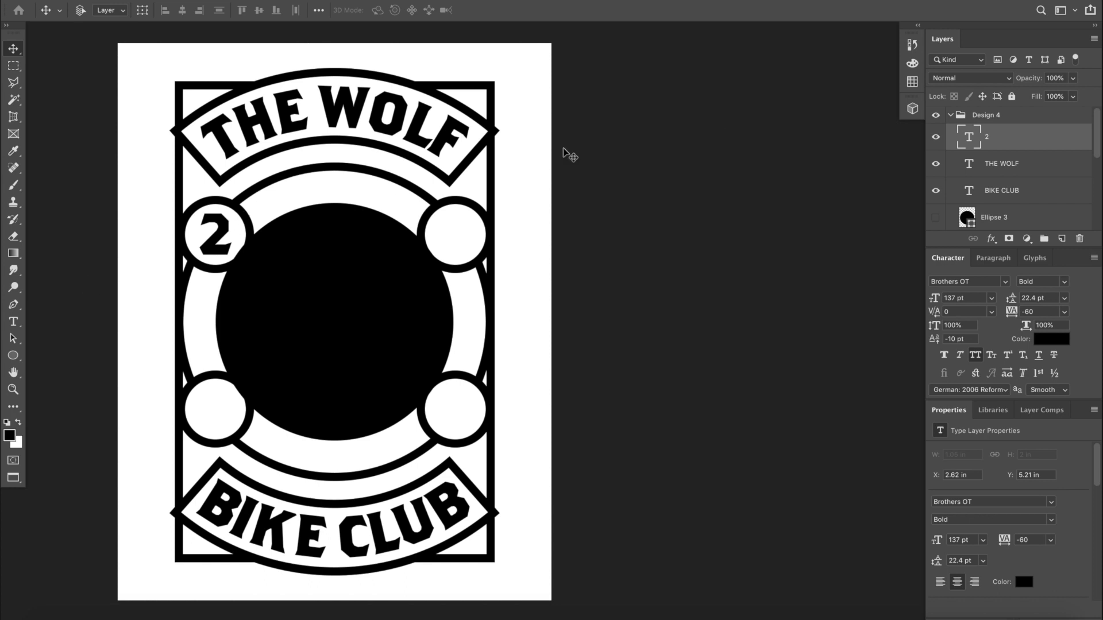
Duplicate the 2 into the upper-right small circle and change the copy to 0
left_click_drag(229, 244, 470, 245)
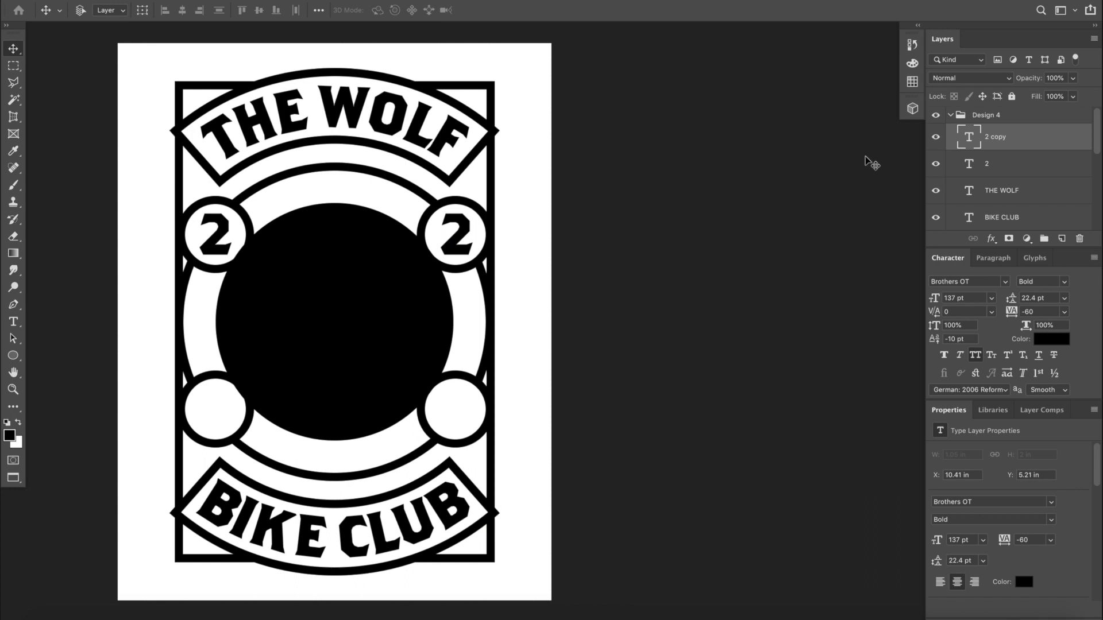
double_click(962, 140)
type("0")
Duplicate the 2 and 0 text layers together straight down into the two lower small circles
left_click(1002, 152)
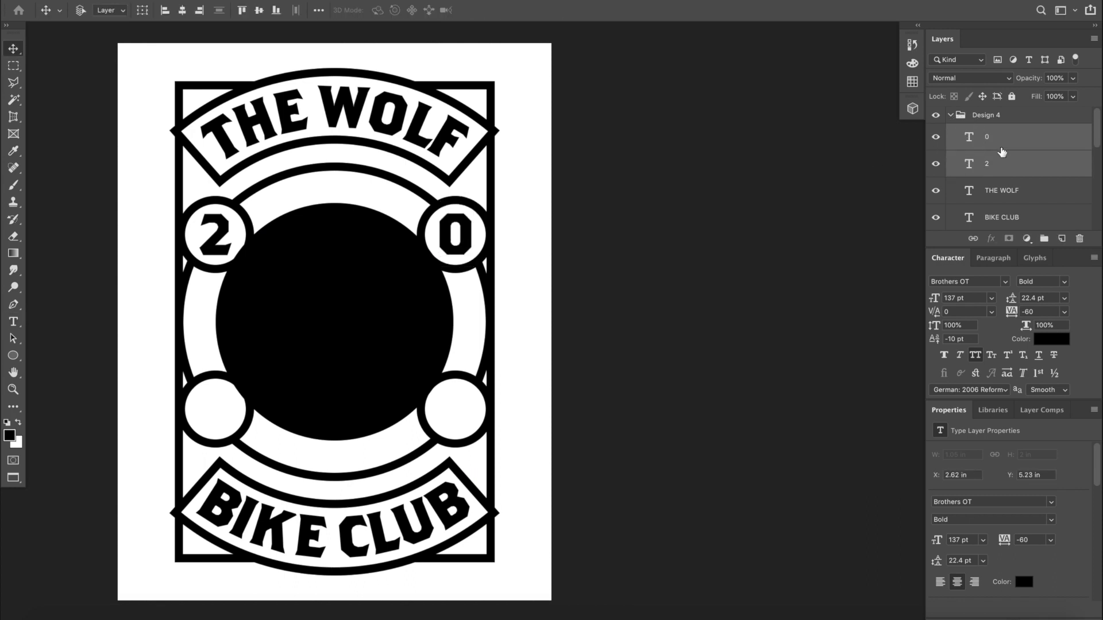
left_click(471, 224)
left_click_drag(471, 225, 466, 396)
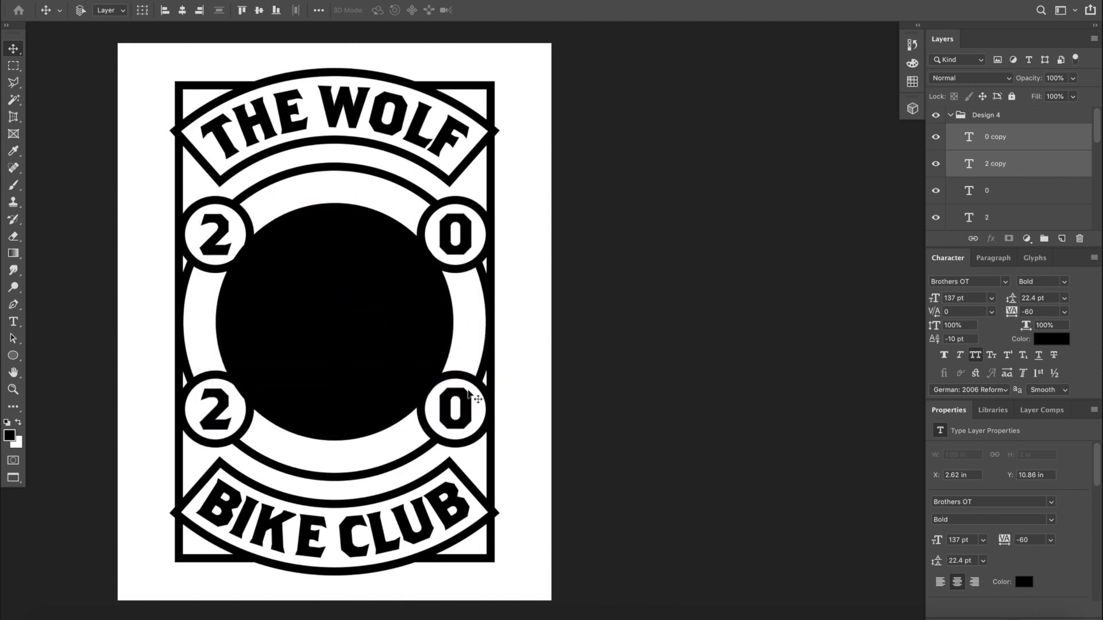
key("Down")
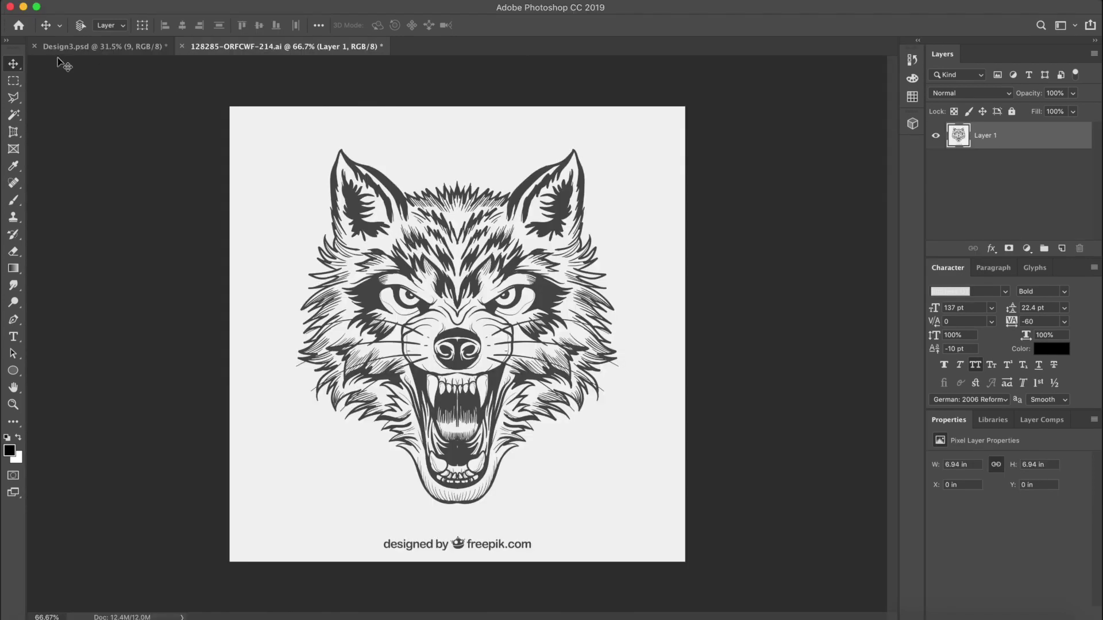
Apply a Levels adjustment to the wolf head image with midtones at 0.07 and the white input level at 203
left_click(185, 1)
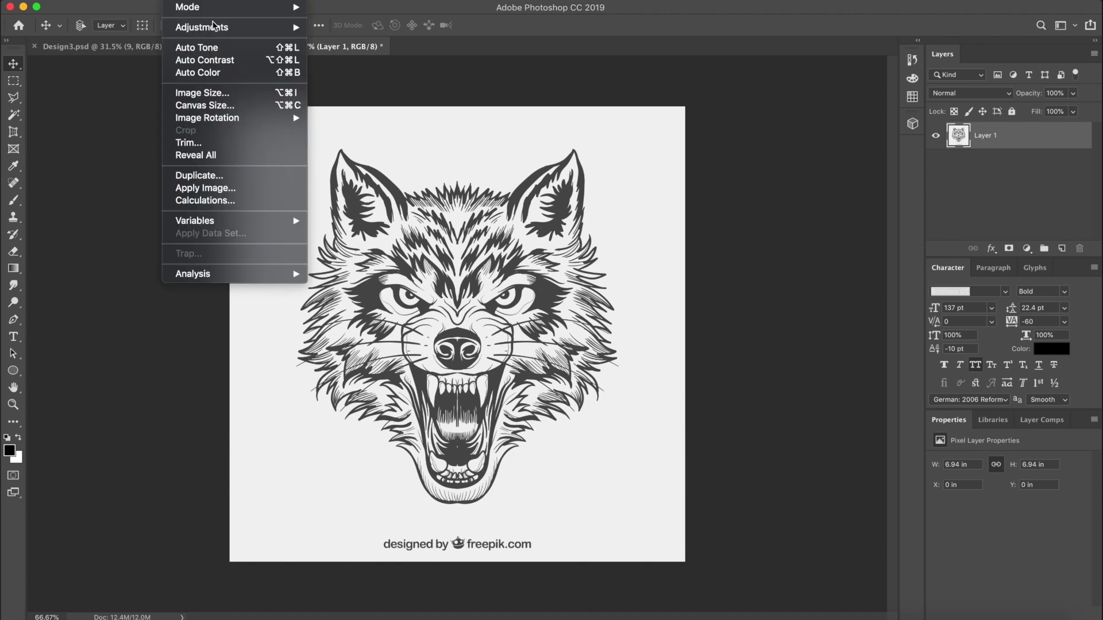
mouse_move(230, 28)
left_click(376, 40)
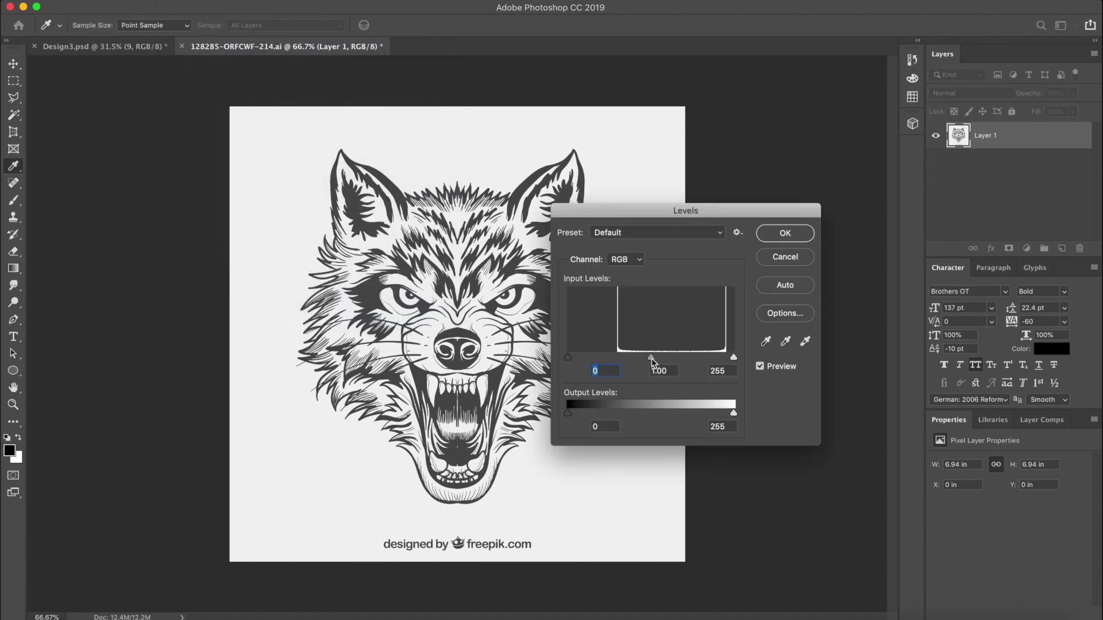
left_click_drag(651, 359, 699, 360)
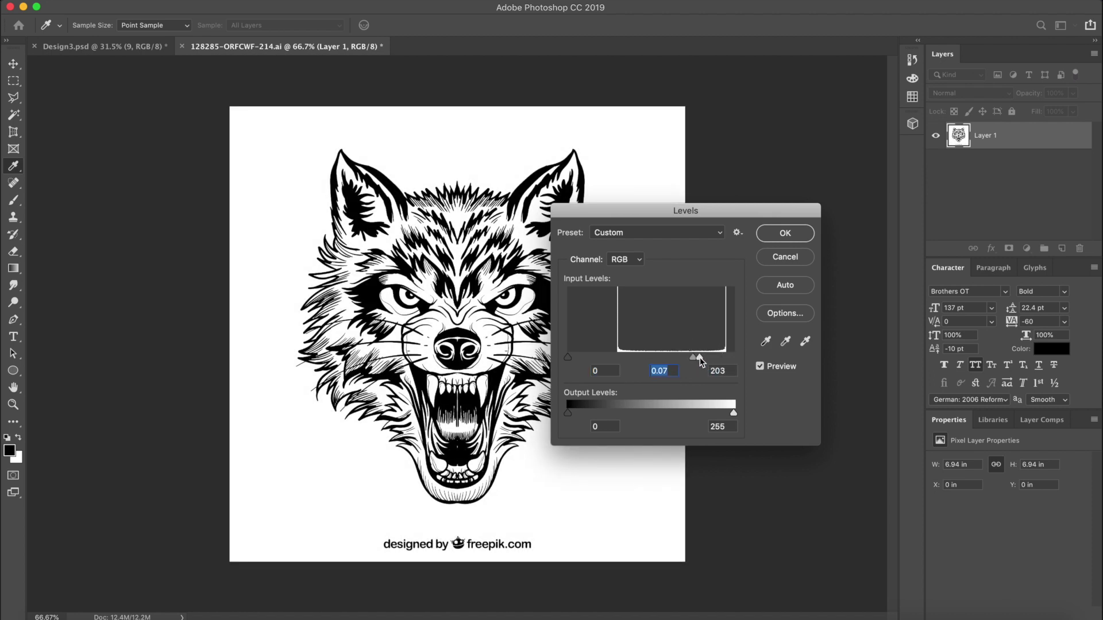
left_click(785, 233)
Delete the area containing the "designed by freepik.com" credit below the wolf head
key("m")
left_click_drag(352, 523, 592, 608)
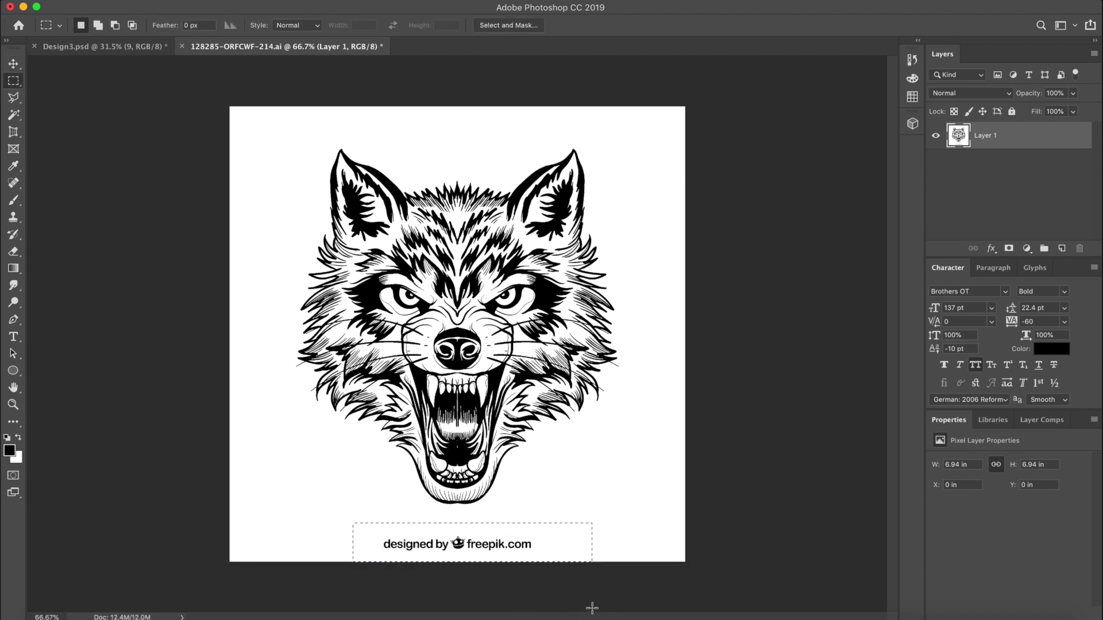
key("BackSpace")
left_click(15, 67)
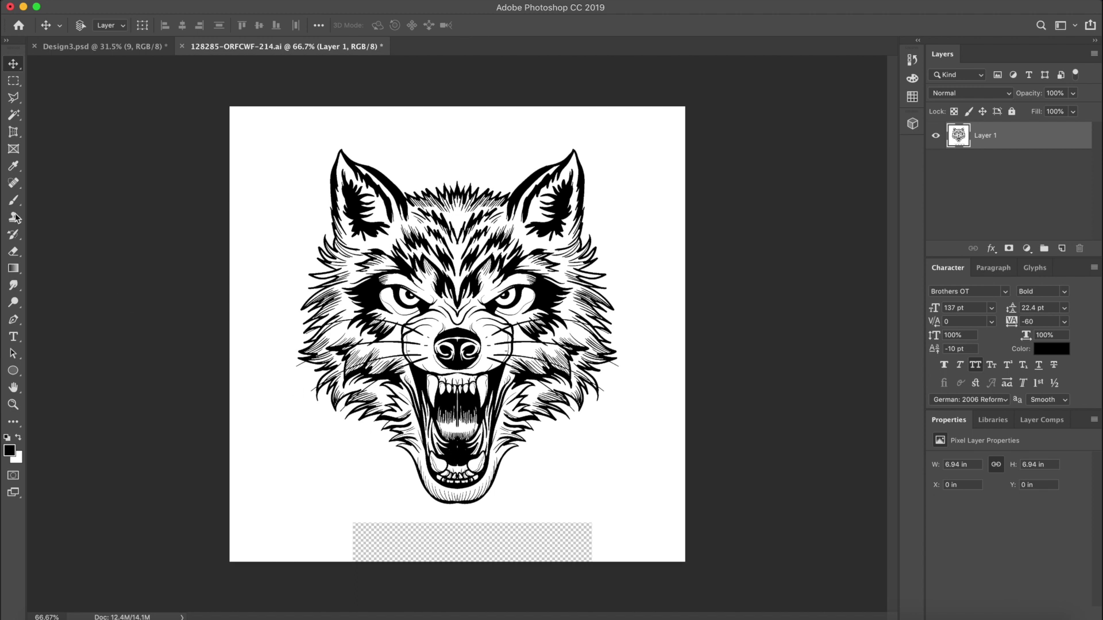
Remove the white background around the wolf head using a contiguous Magic Wand selection, and clear the selection
left_click(14, 115)
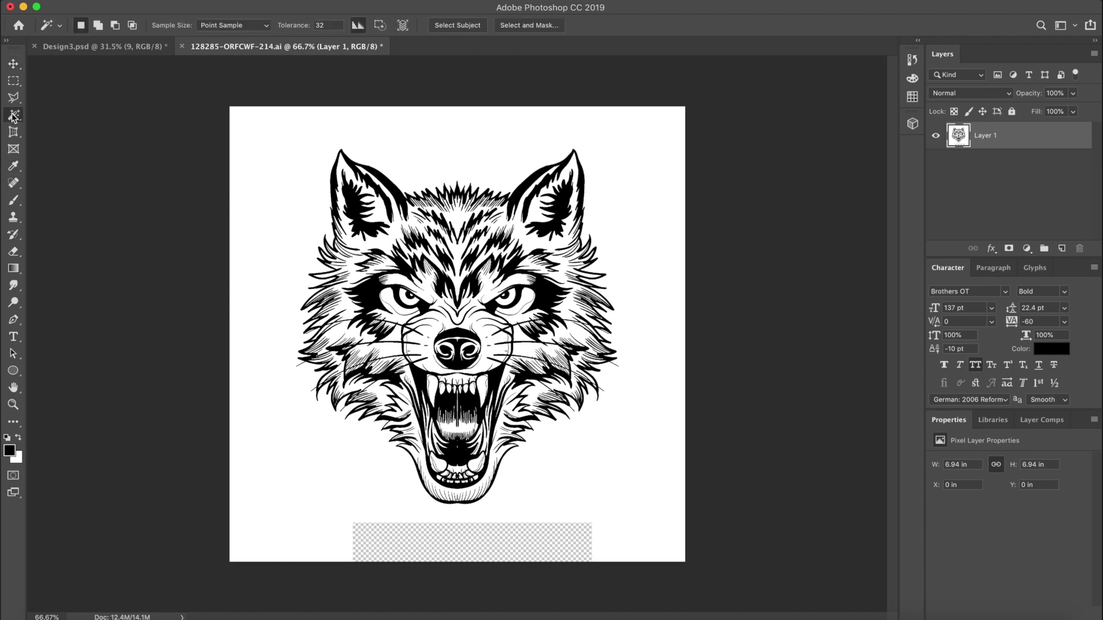
left_click(378, 33)
left_click(310, 140)
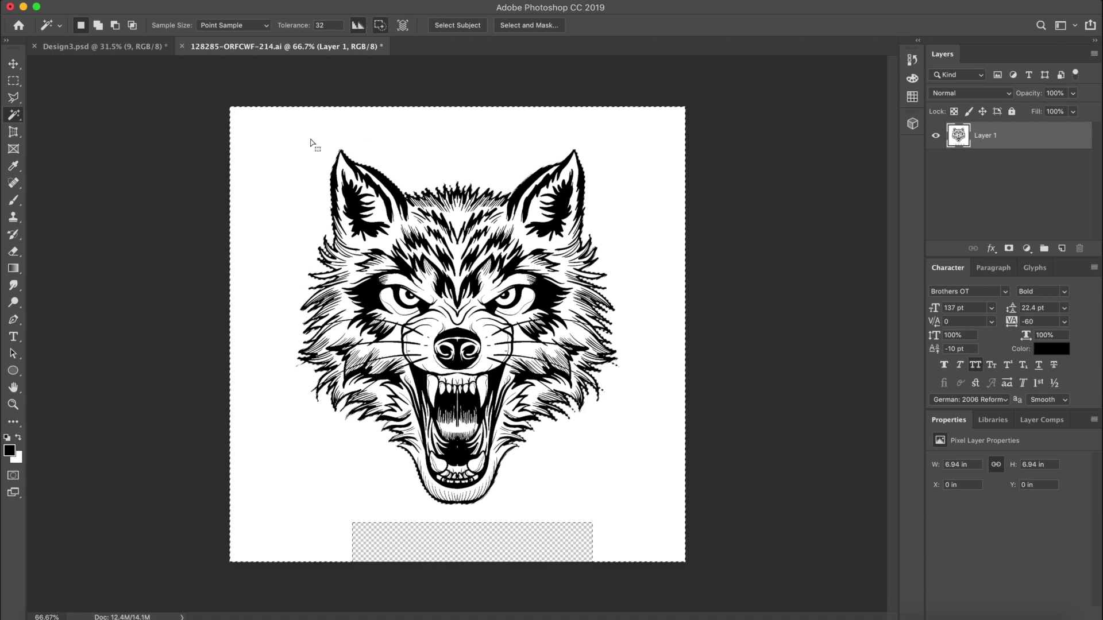
key("Delete")
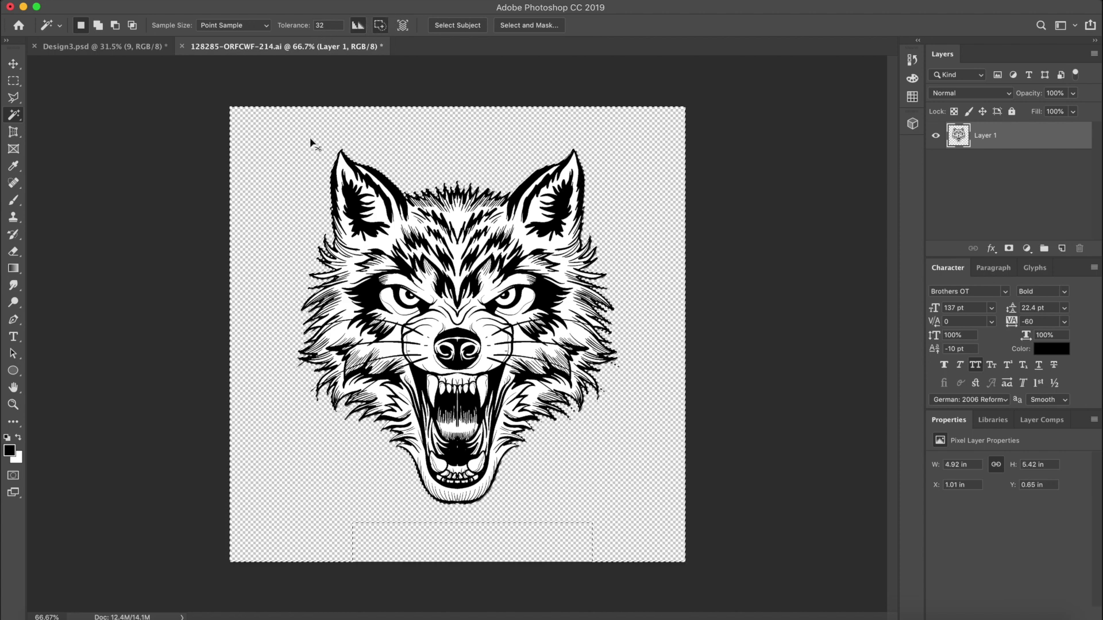
key("ctrl+d")
Cut the whole wolf head out with a rectangular selection and switch to the Design3.psd document
left_click(13, 86)
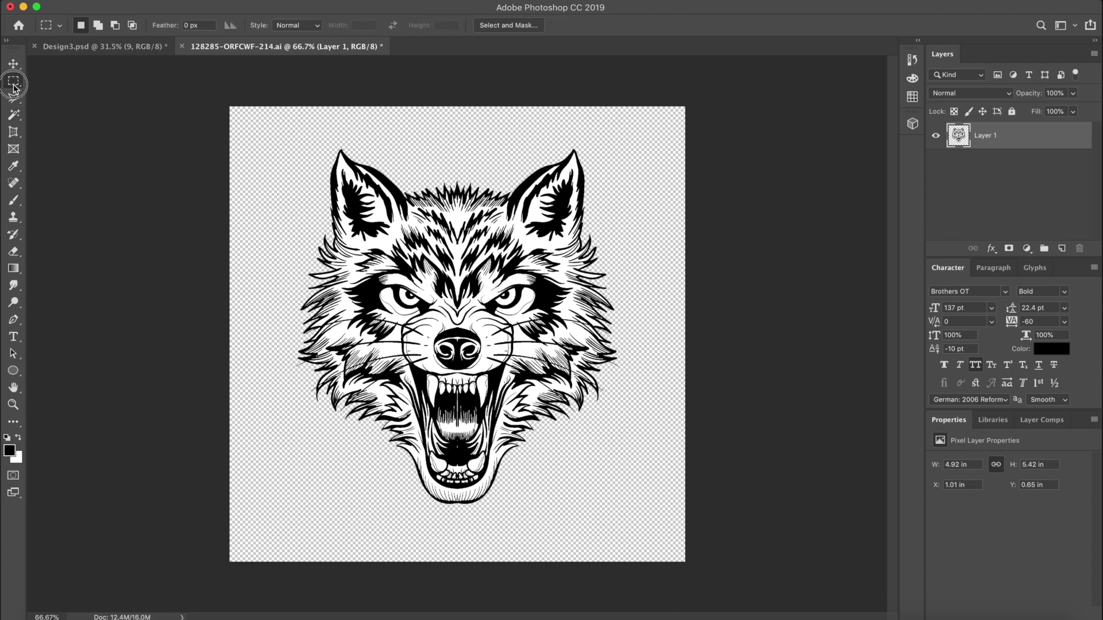
right_click(14, 80)
left_click(63, 77)
left_click_drag(255, 128, 648, 541)
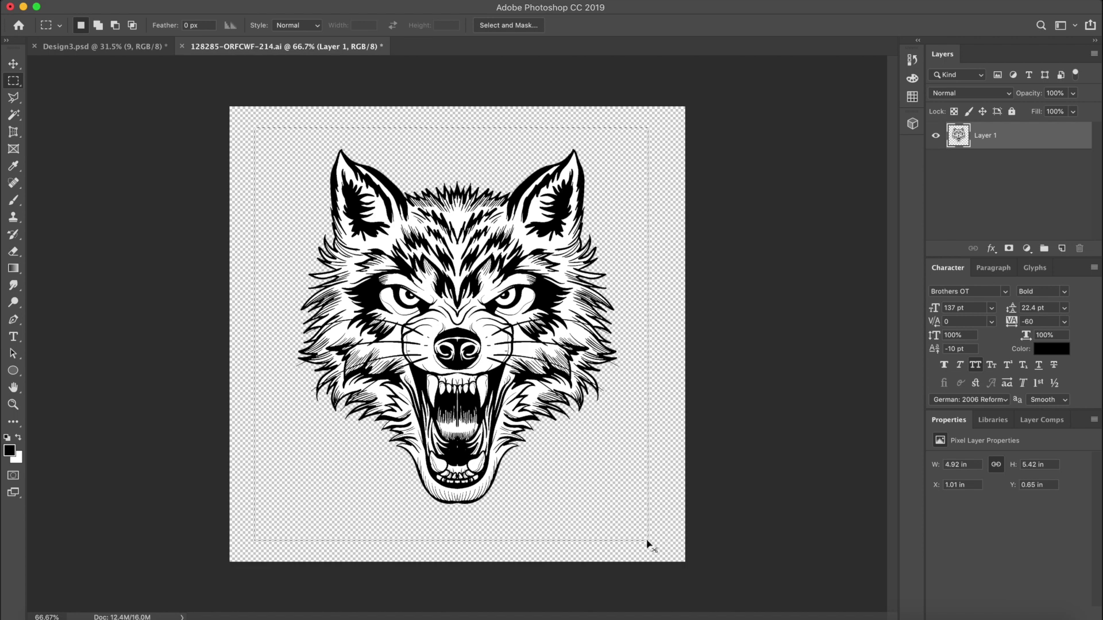
key("super+x")
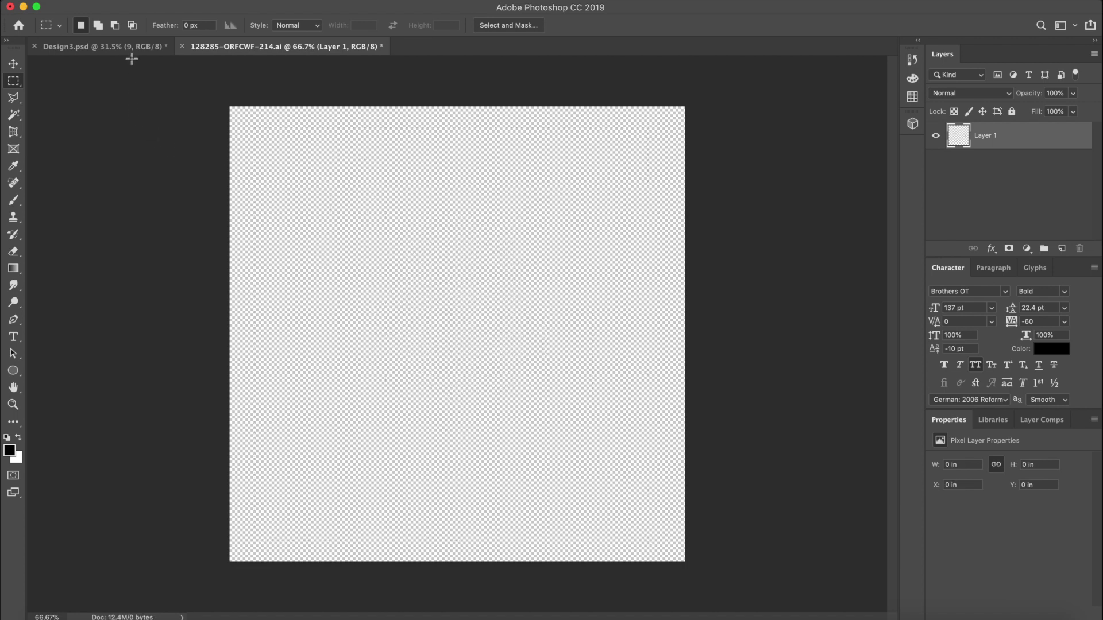
left_click(133, 51)
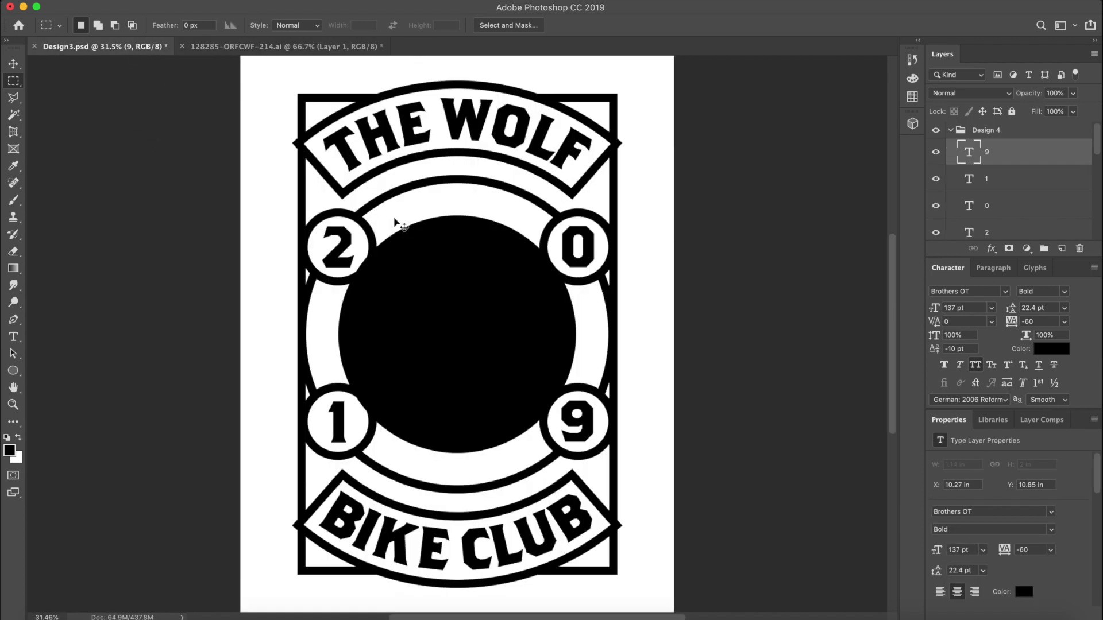
Paste the cut wolf head into the design and scale it up from its center over the solid black circle
key("super+v")
key("super+t")
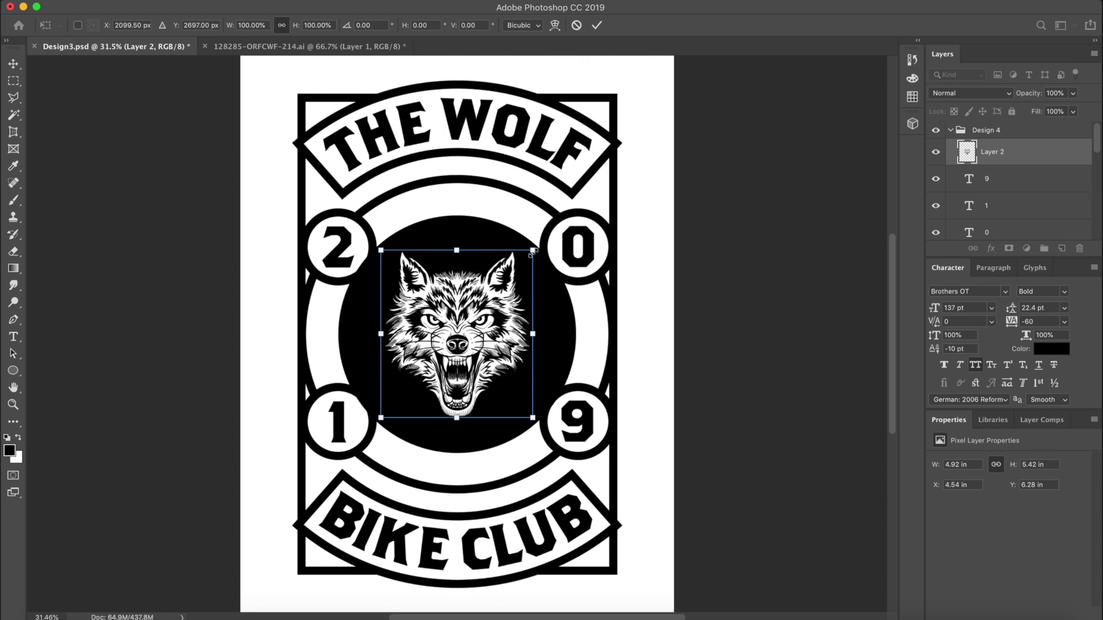
left_click_drag(533, 250, 620, 163)
key("Return")
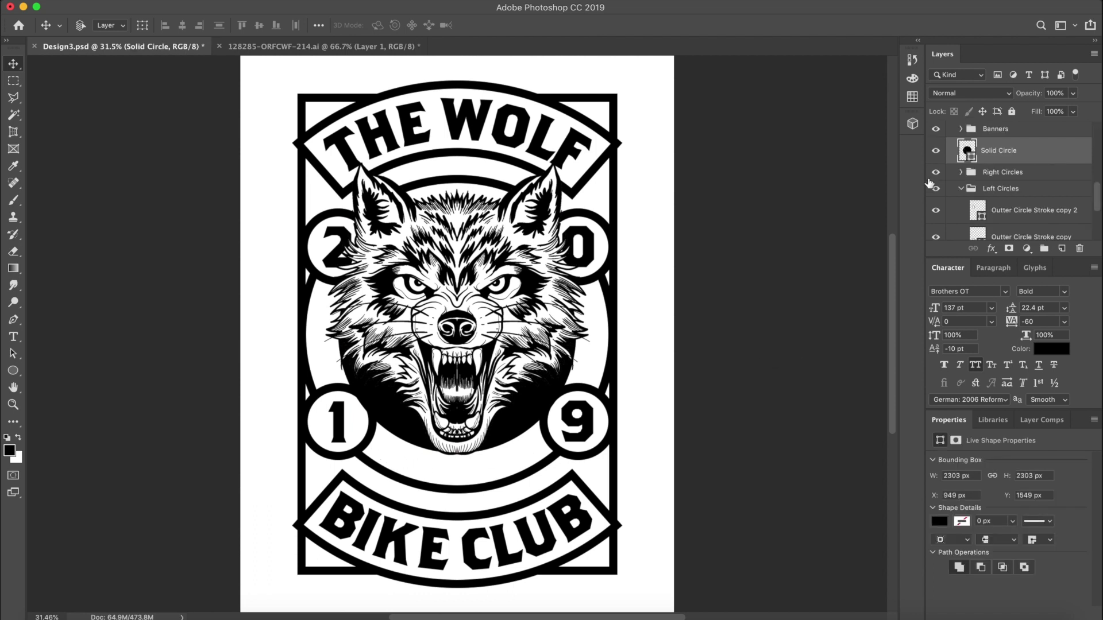
Add the text CALIFORNIA along the solid circle's path beneath the wolf head and reduce its font size to 56 pt
left_click(14, 337)
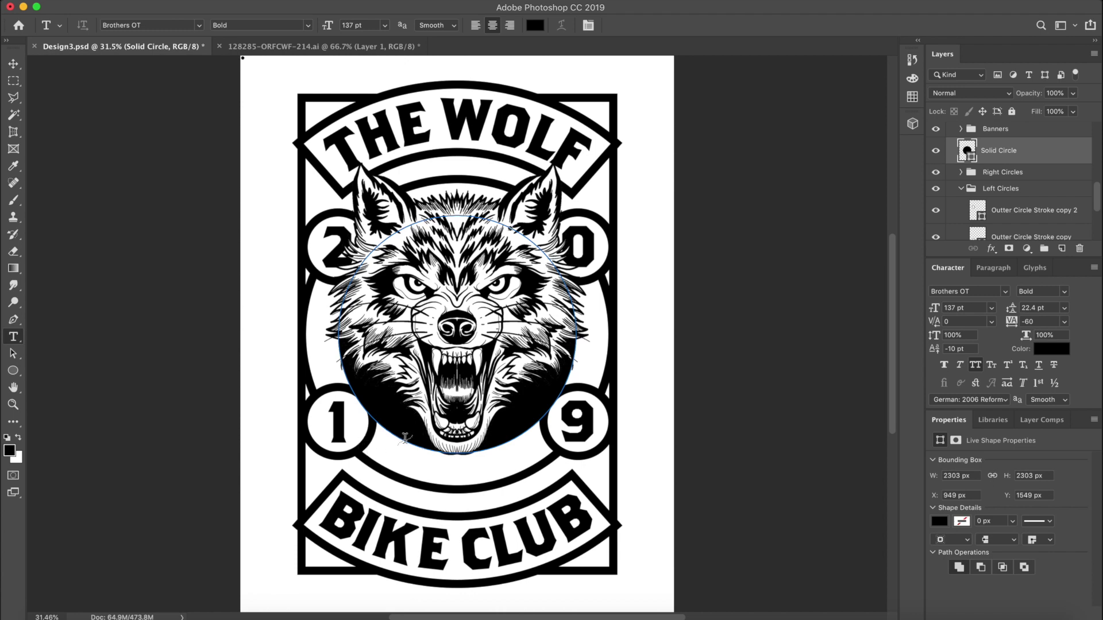
left_click(405, 437)
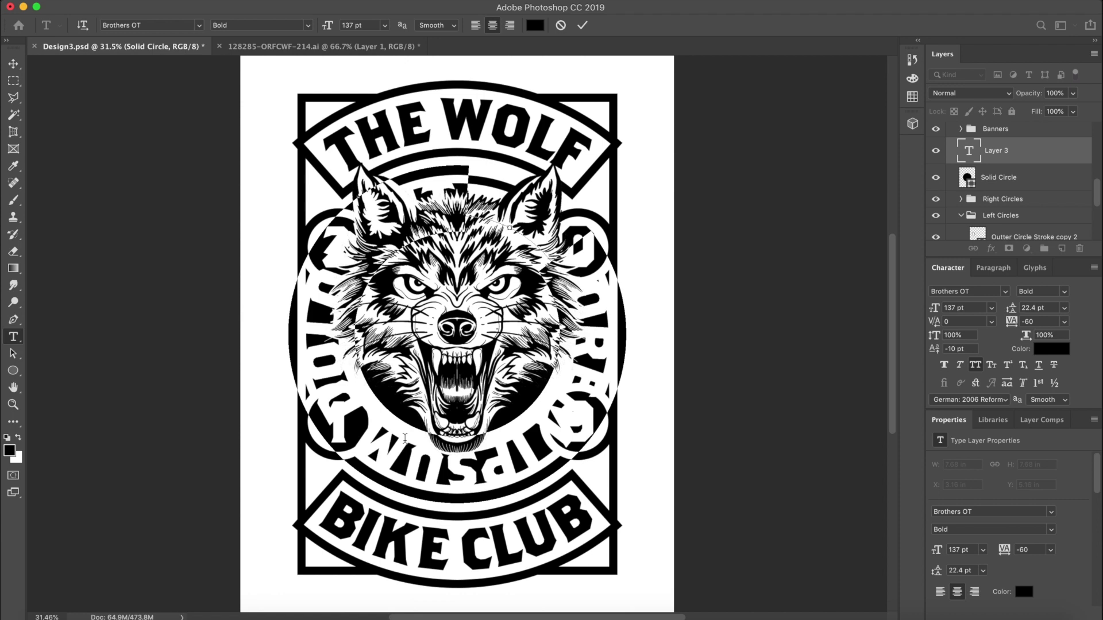
key("BackSpace")
type("CA")
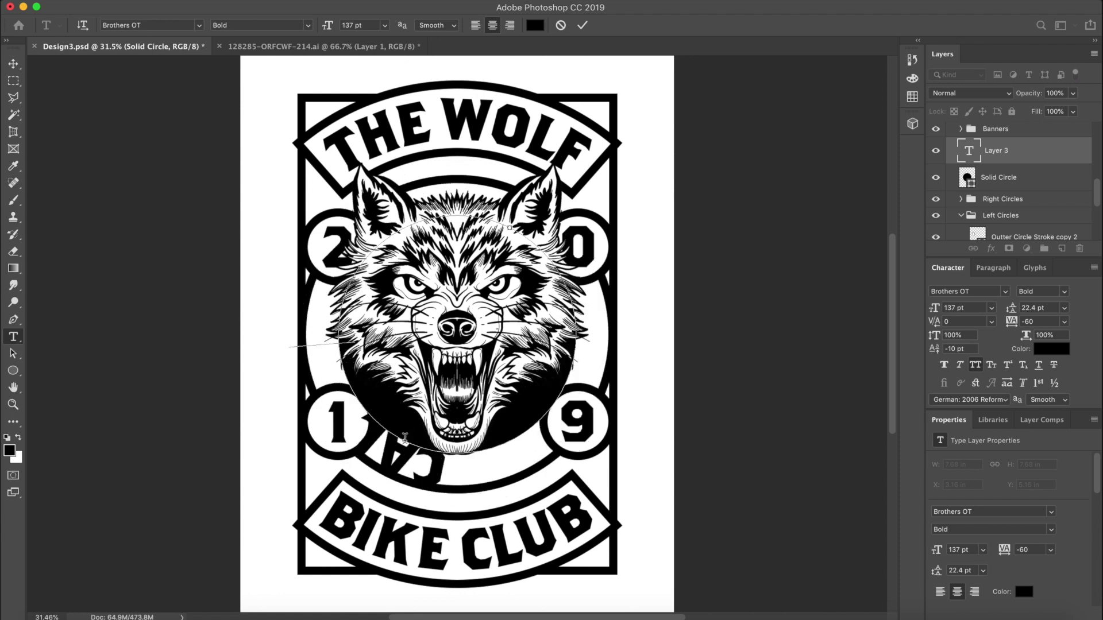
type("LIFORNIA")
key("super+a")
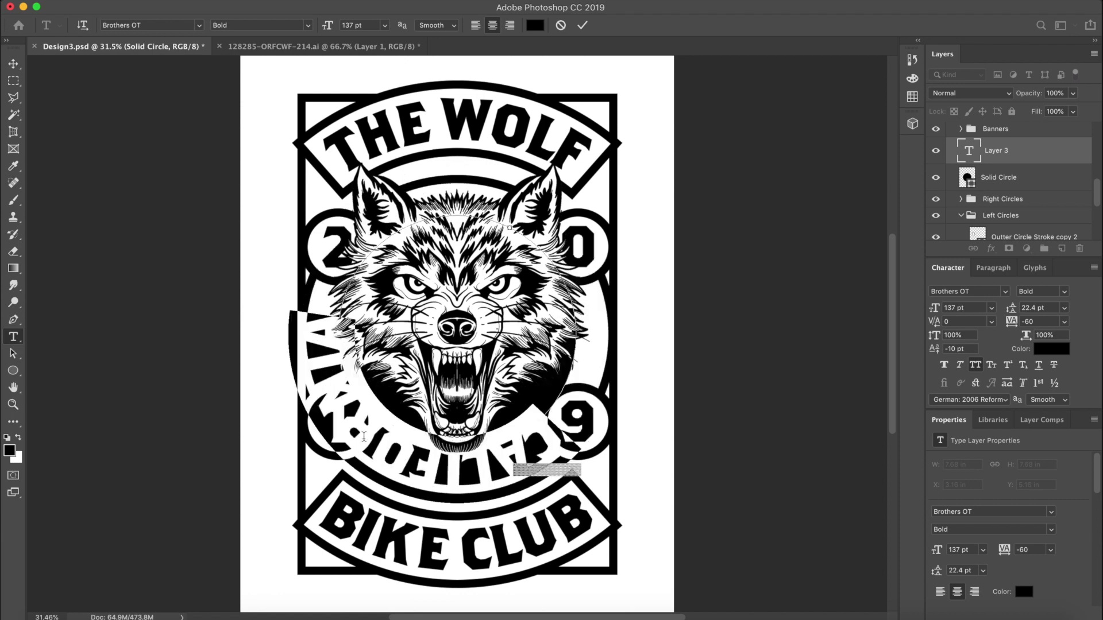
left_click_drag(329, 25, 287, 23)
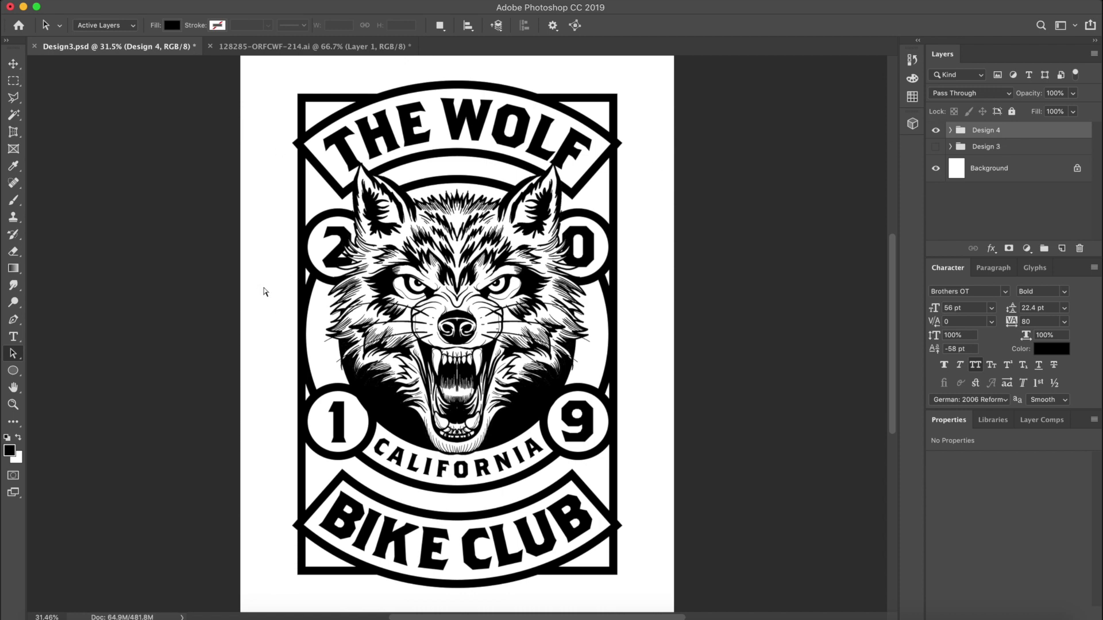
Copy the whole canvas merged, paste it as a new layer, and hide the Design 4 group and the Background layer
key("super+a")
left_click(149, 0)
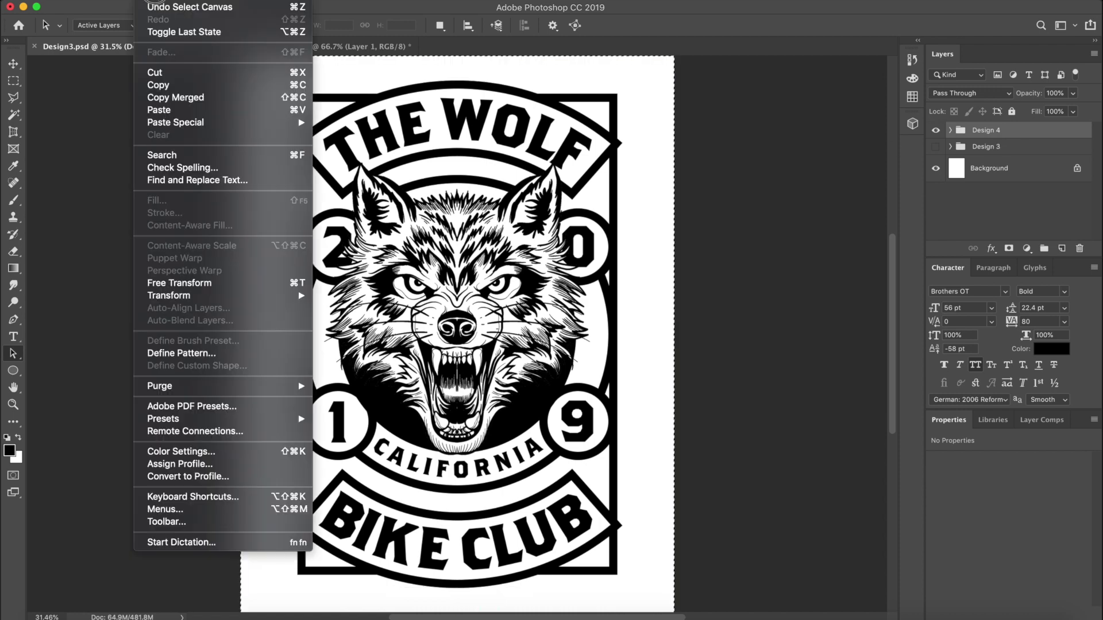
left_click(175, 97)
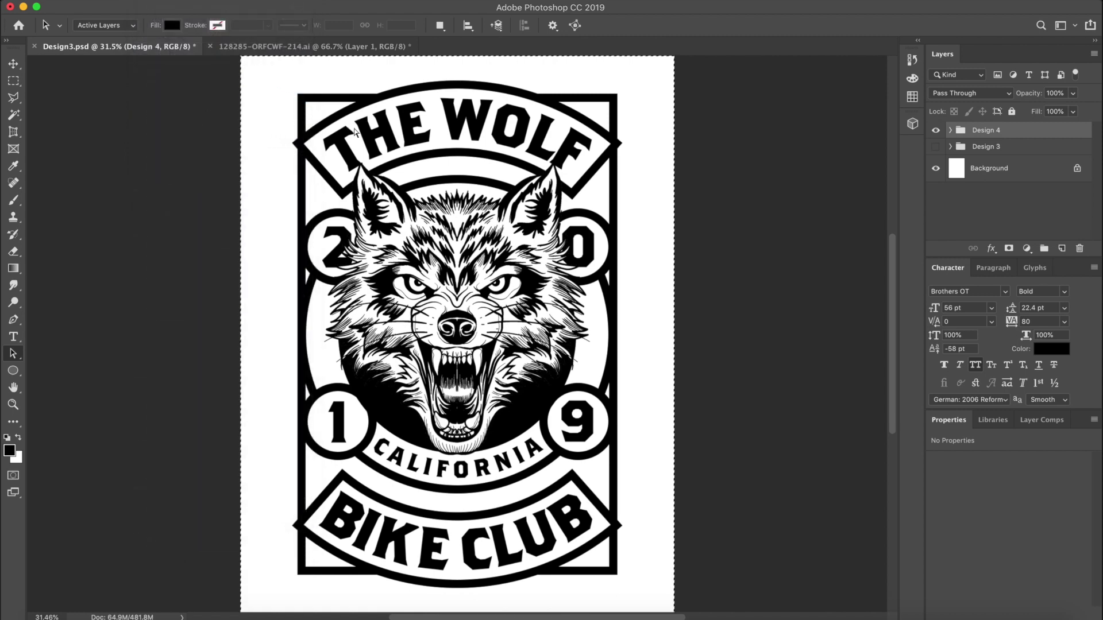
key("super+v")
left_click(937, 158)
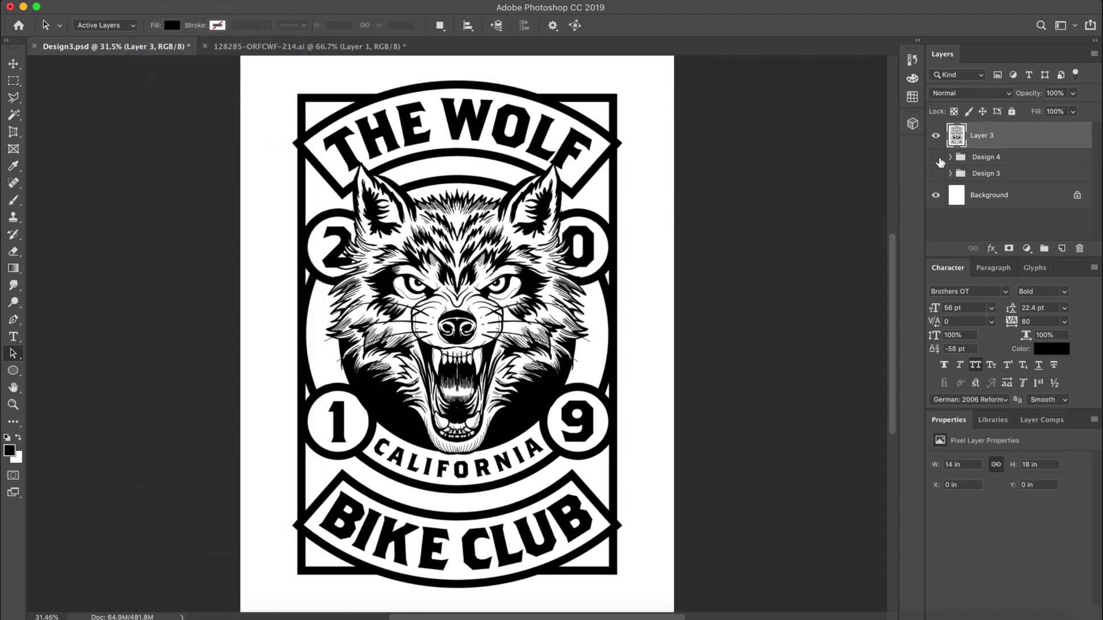
left_click(935, 196)
Apply monochromatic Gaussian Add Noise to the merged layer with an amount of 94.19%
left_click(323, 7)
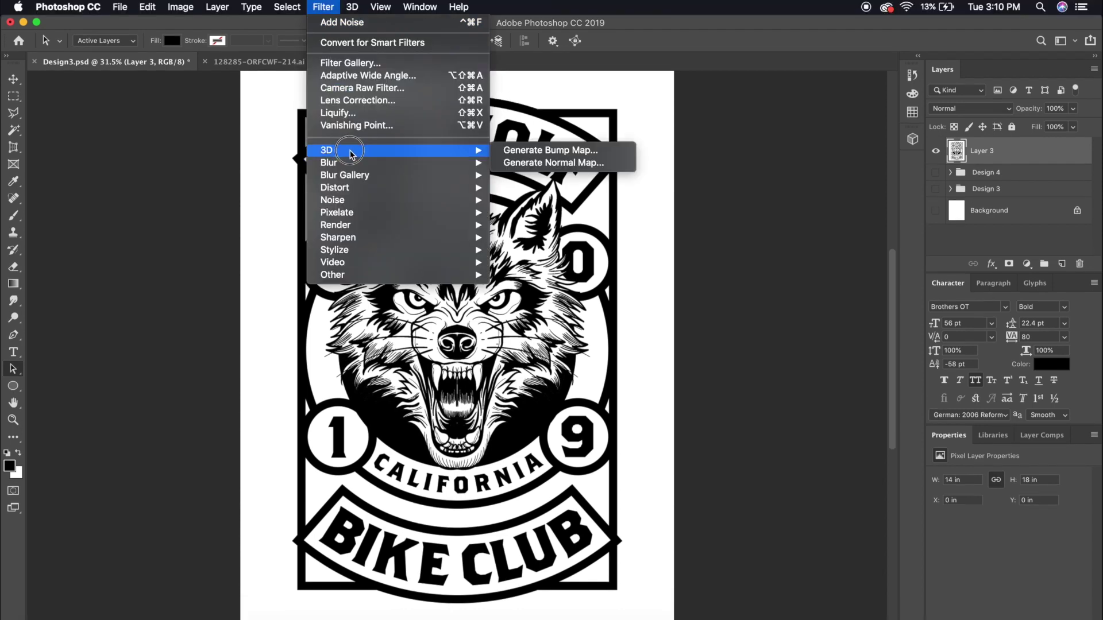
mouse_move(340, 200)
left_click(526, 200)
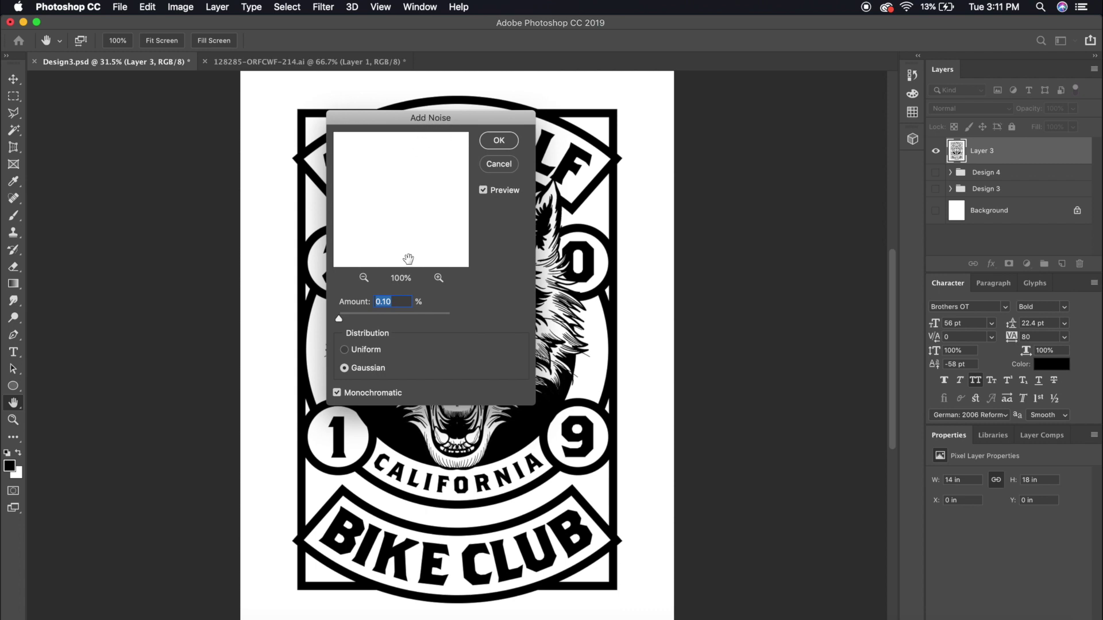
left_click(346, 317)
left_click_drag(349, 317, 366, 319)
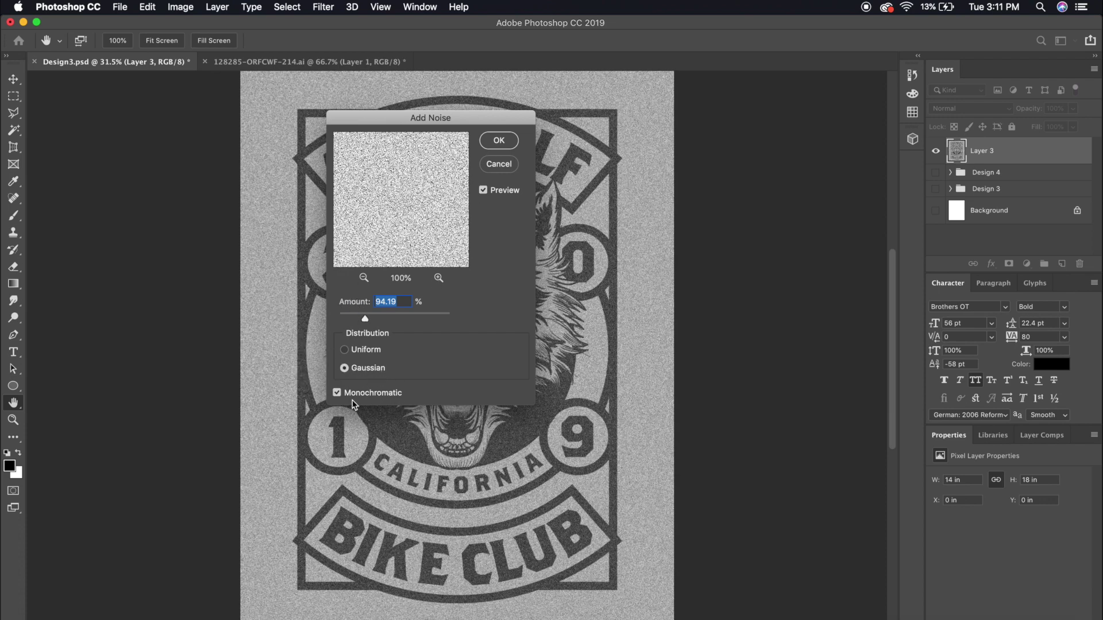
key("Return")
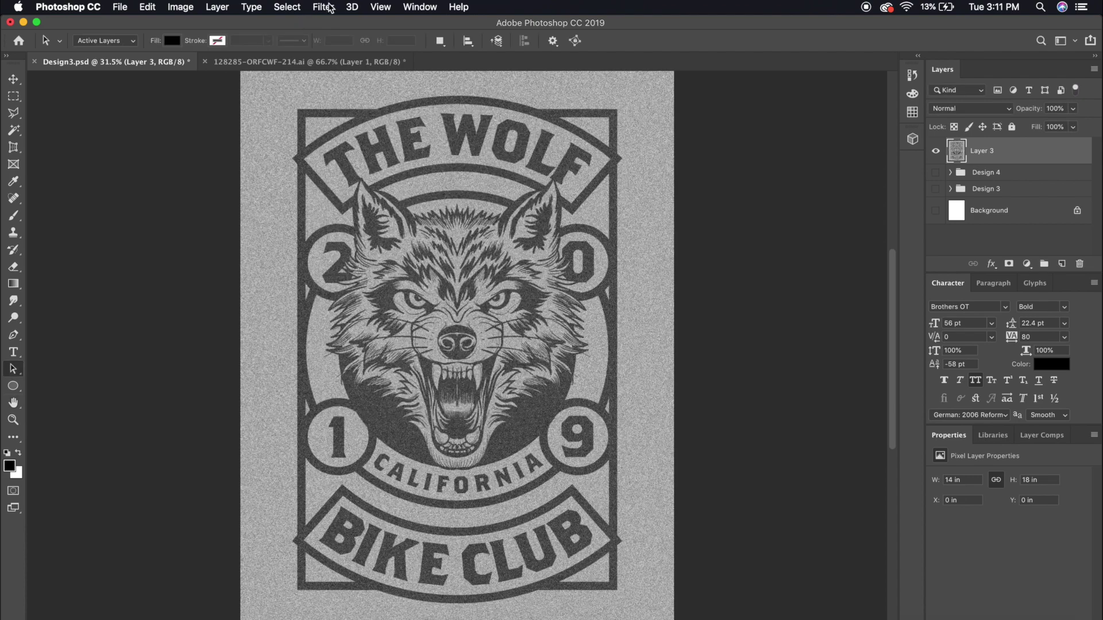
Apply a Gaussian Blur with a radius of 2.5 pixels to the noisy merged layer
left_click(323, 6)
mouse_move(477, 163)
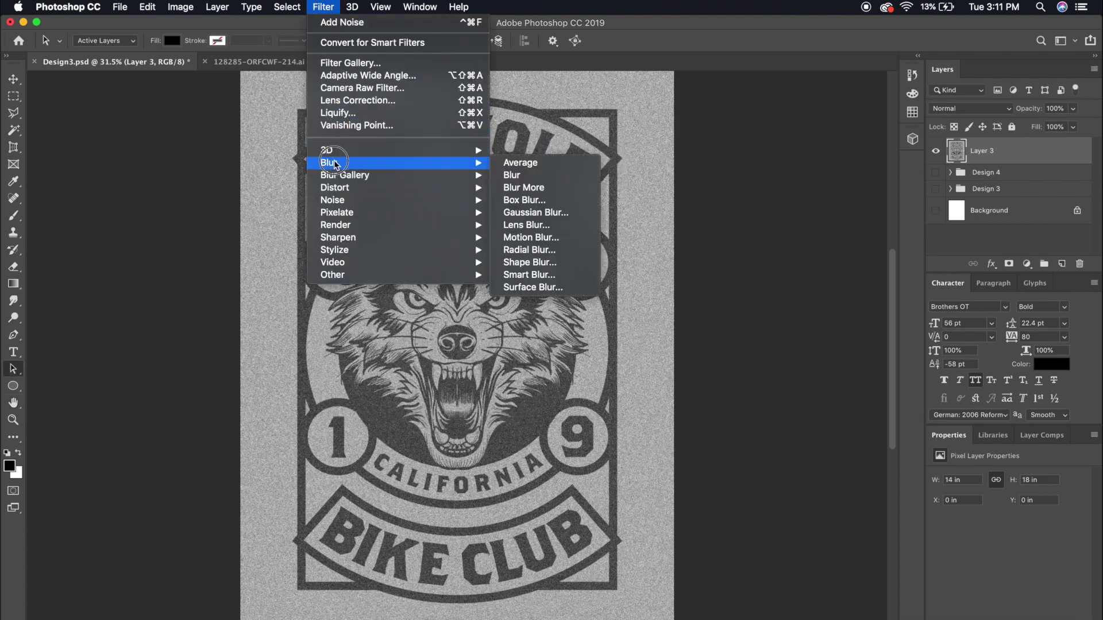
left_click(564, 217)
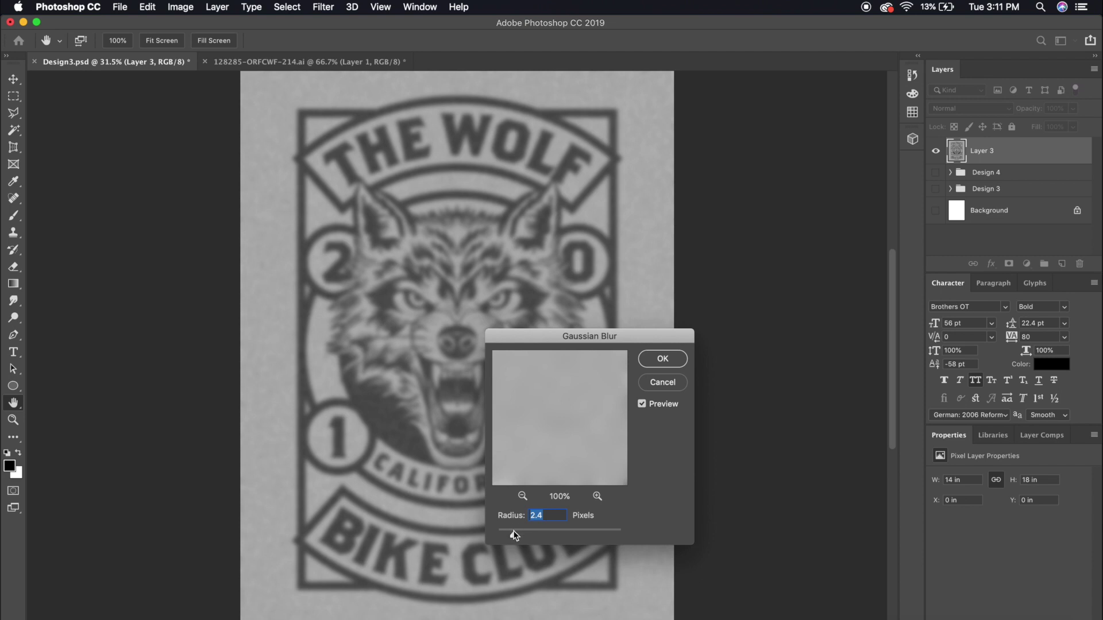
left_click_drag(515, 536, 515, 536)
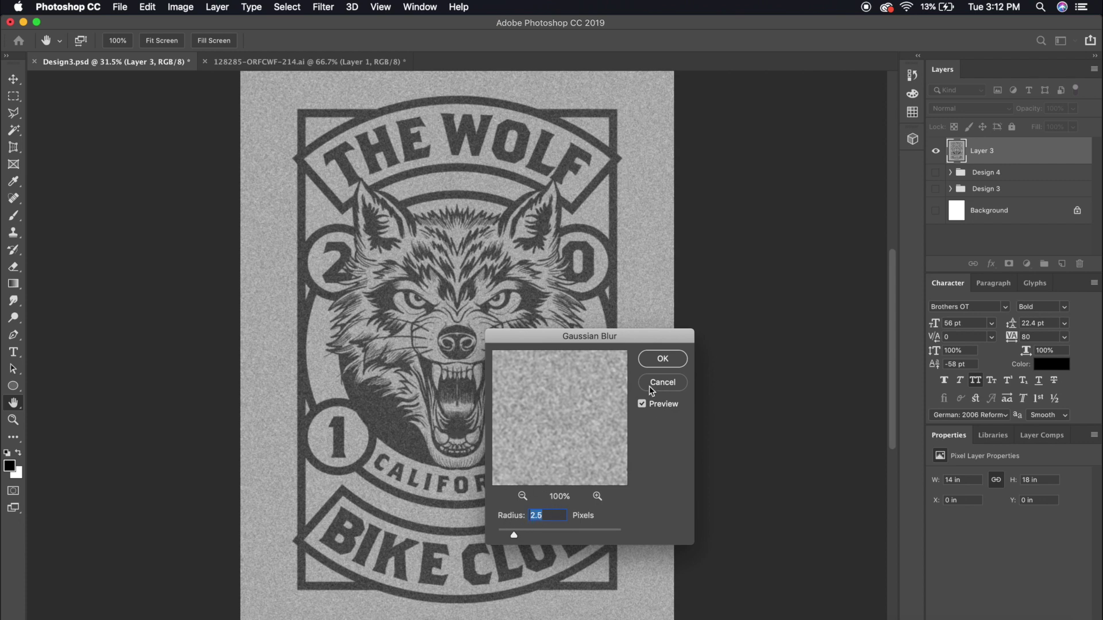
left_click(663, 359)
Apply a Levels adjustment to the blurred layer with input levels of 62, 1.49 and 156
left_click(180, 7)
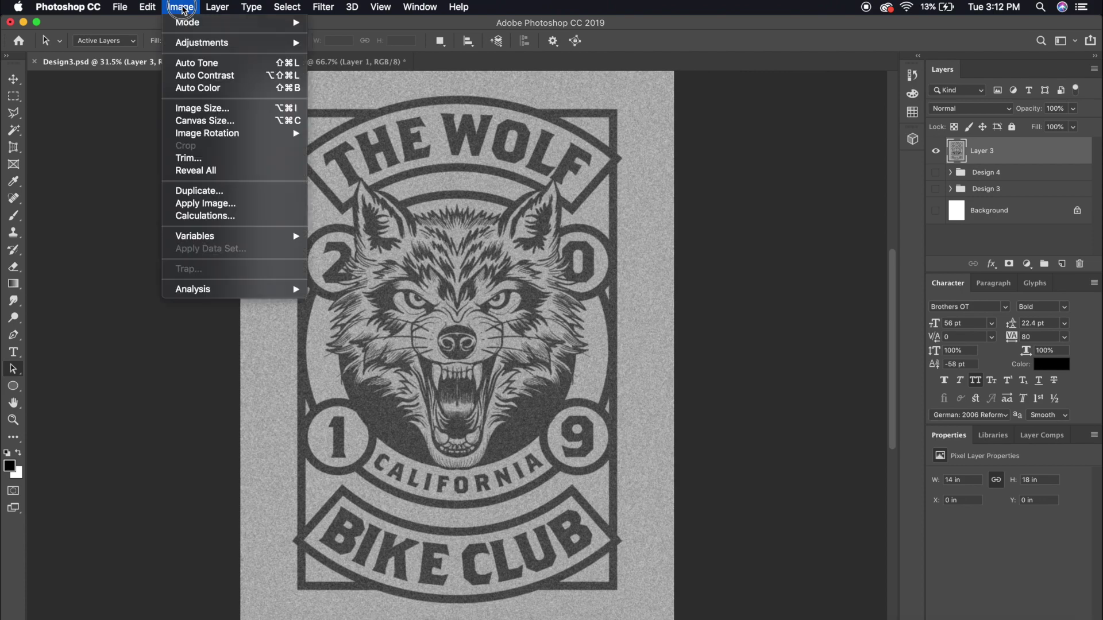
mouse_move(193, 35)
mouse_move(223, 42)
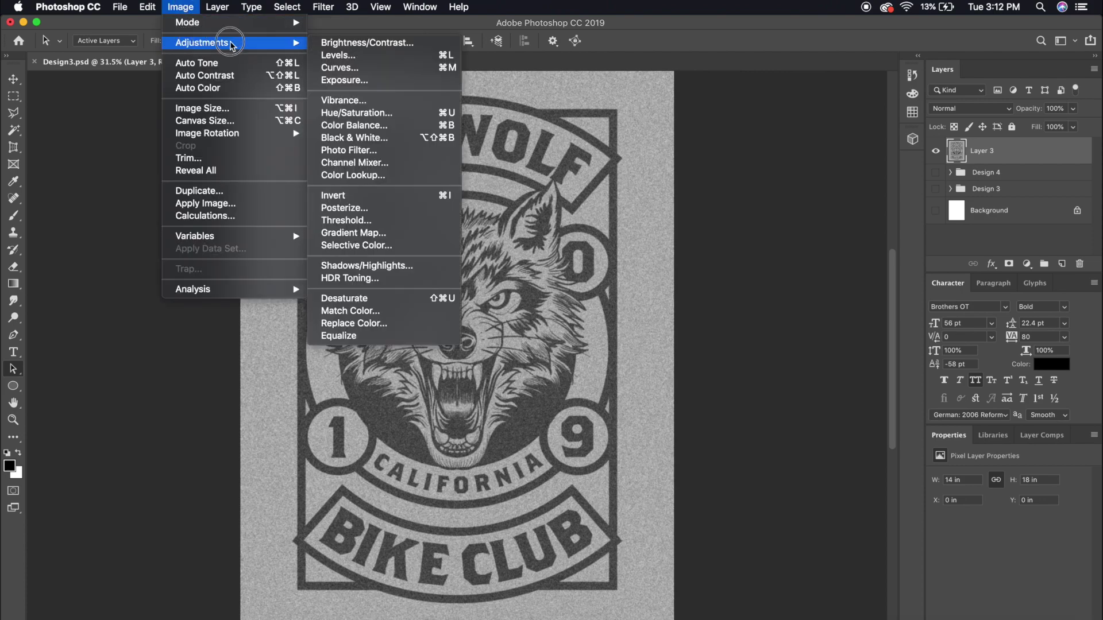
left_click(381, 59)
left_click_drag(660, 231, 634, 184)
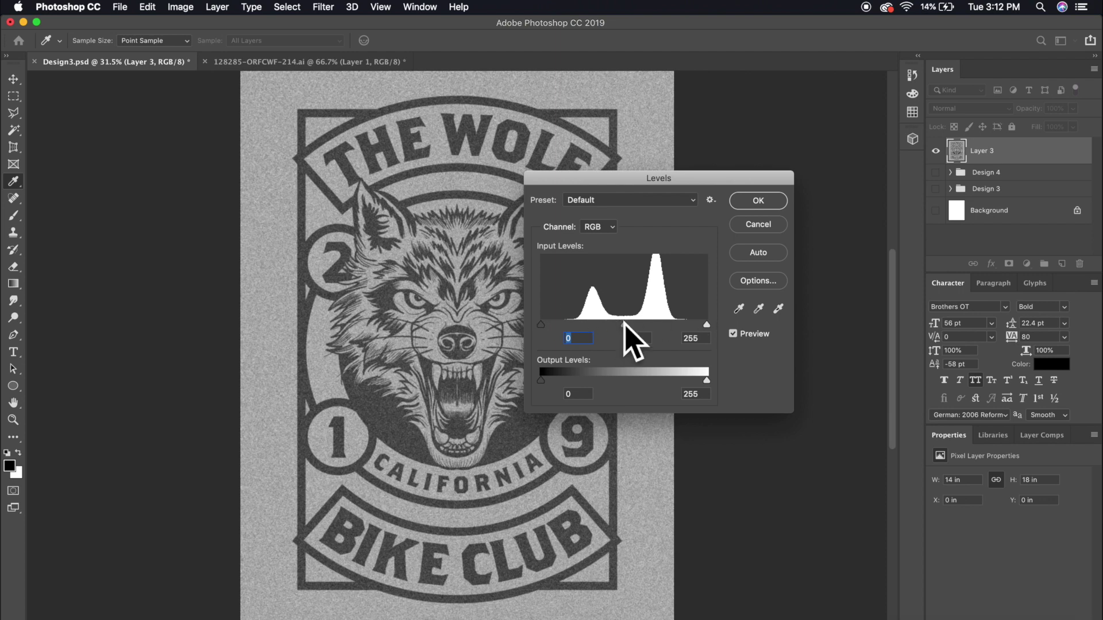
mouse_move(624, 325)
left_mouse_down()
mouse_move(659, 325)
mouse_move(609, 326)
left_mouse_up()
left_click_drag(541, 325, 582, 325)
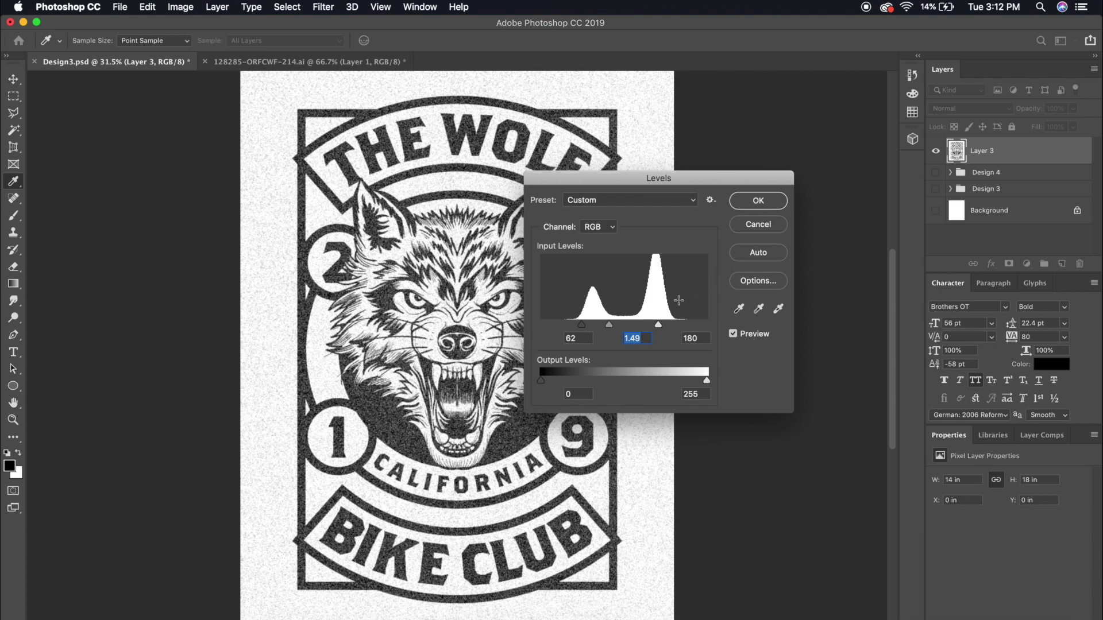
left_click_drag(659, 327, 643, 326)
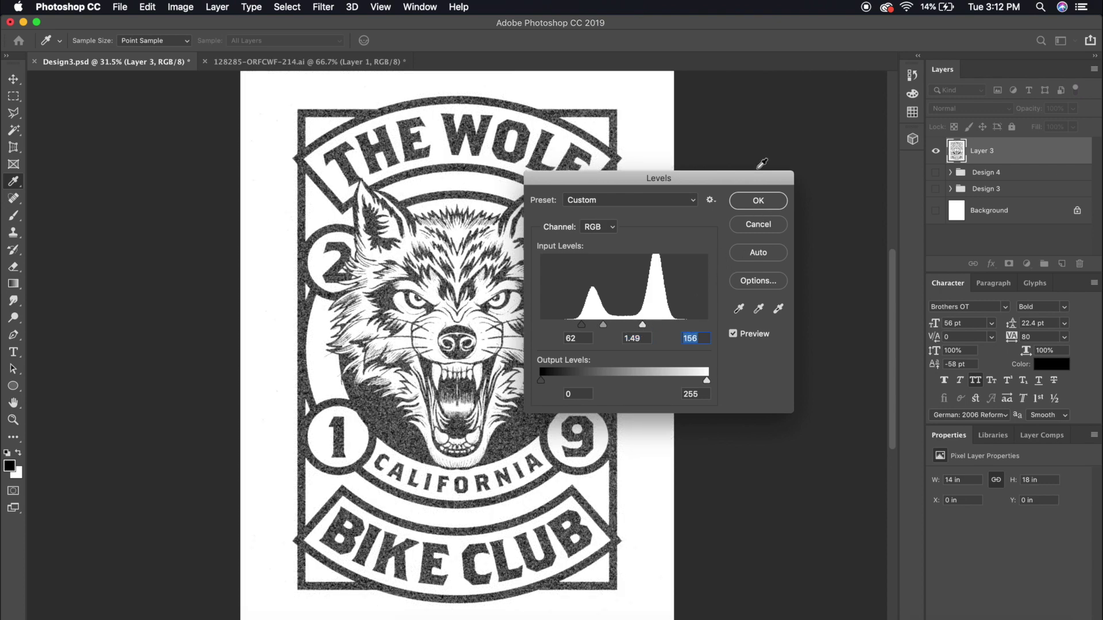
left_click(758, 203)
key("a")
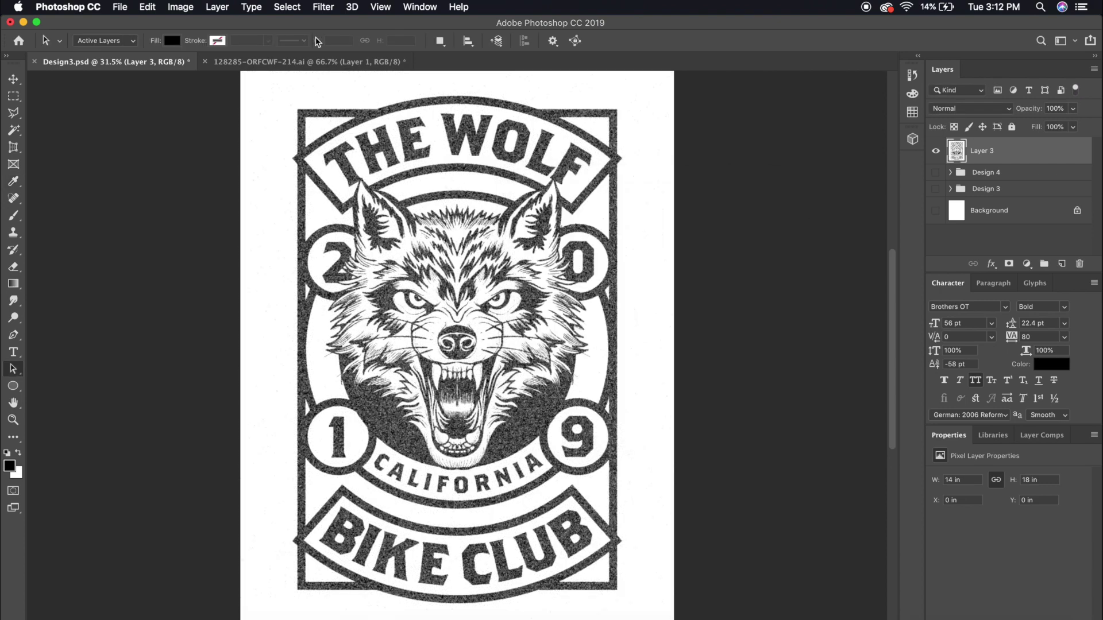
Repeat the last Gaussian Blur on the merged layer and apply Levels with input levels of 162, 0.45 and 213
left_click(325, 7)
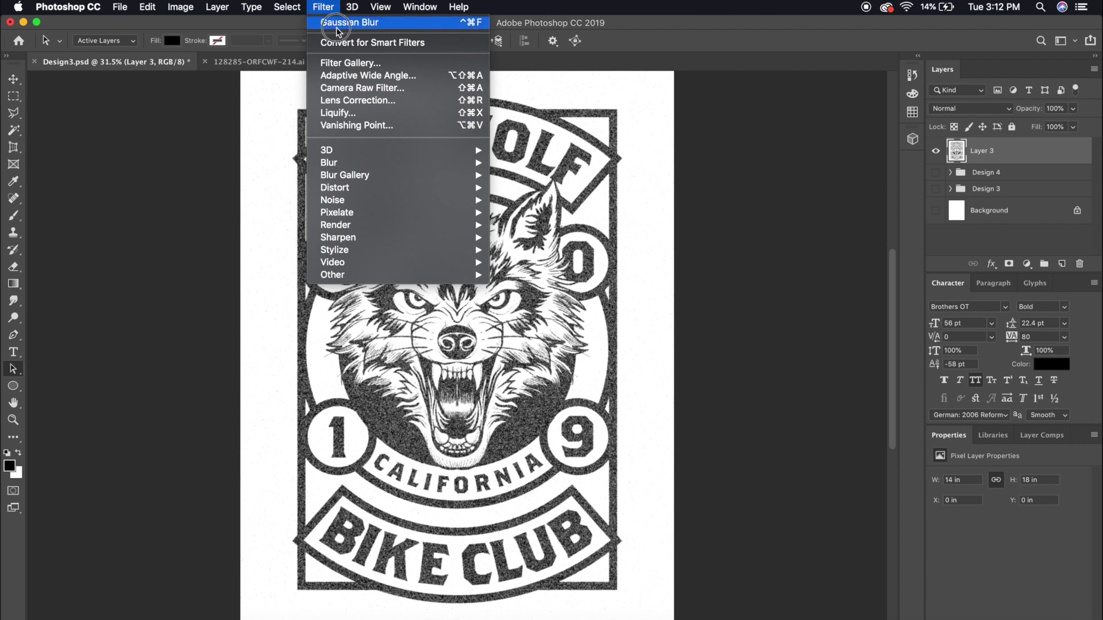
left_click(340, 24)
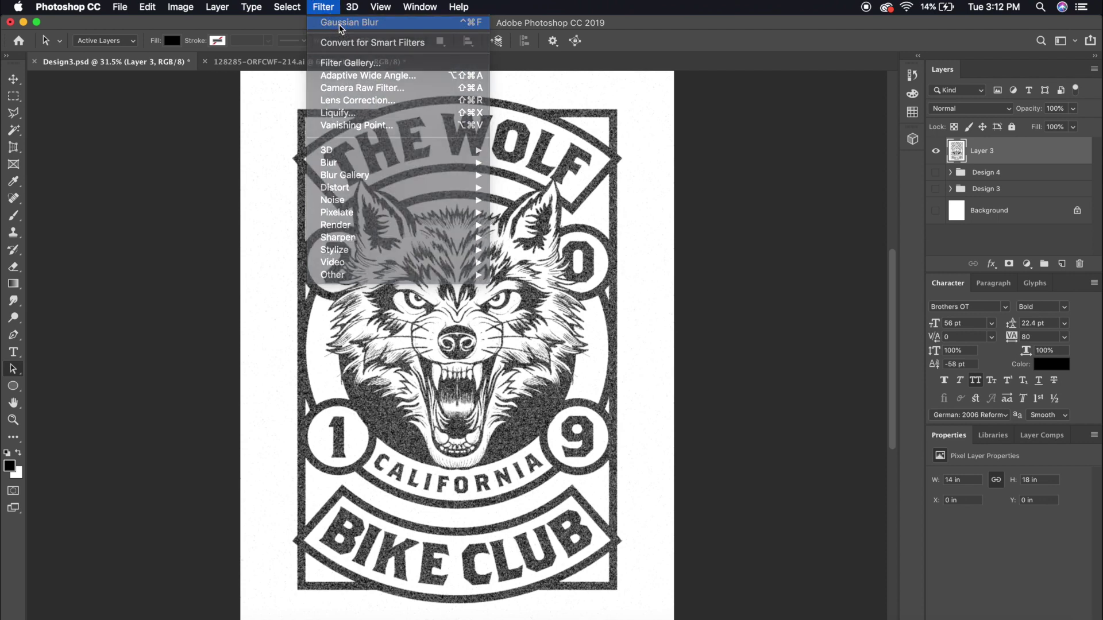
left_click(182, 7)
mouse_move(205, 54)
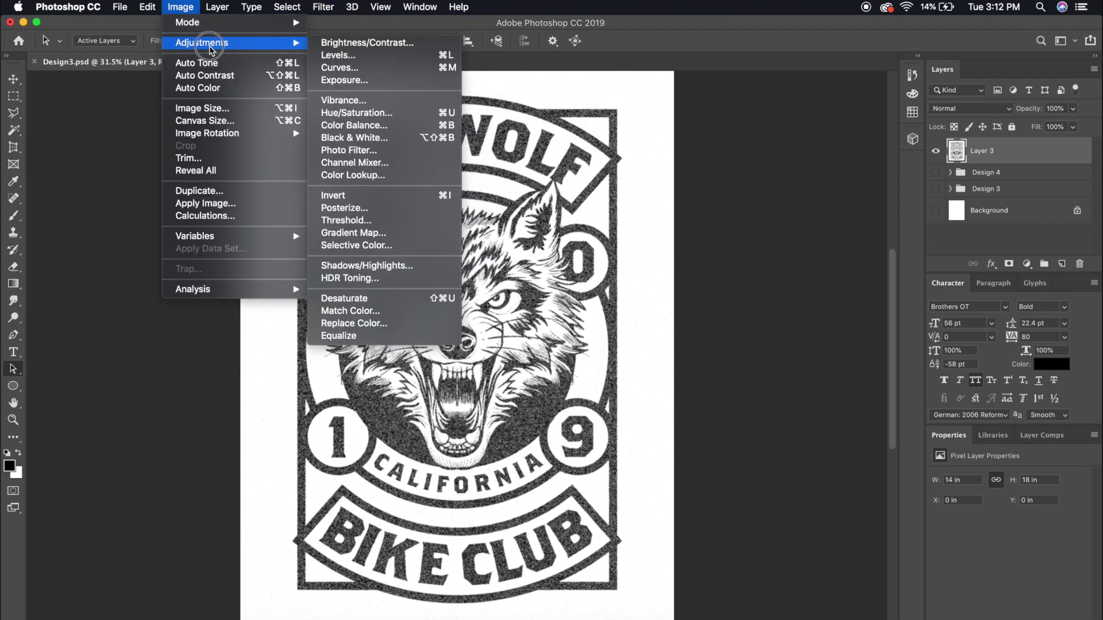
left_click(344, 50)
left_click_drag(625, 330, 679, 327)
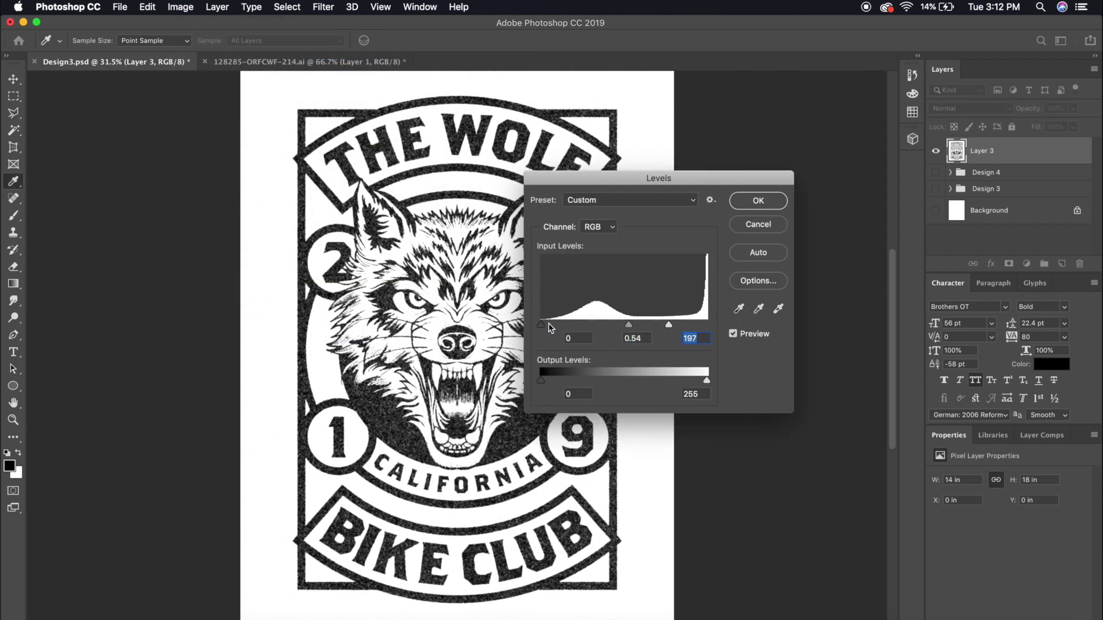
left_click_drag(540, 325, 624, 325)
mouse_move(662, 325)
left_mouse_down()
mouse_move(630, 327)
mouse_move(646, 325)
left_mouse_up()
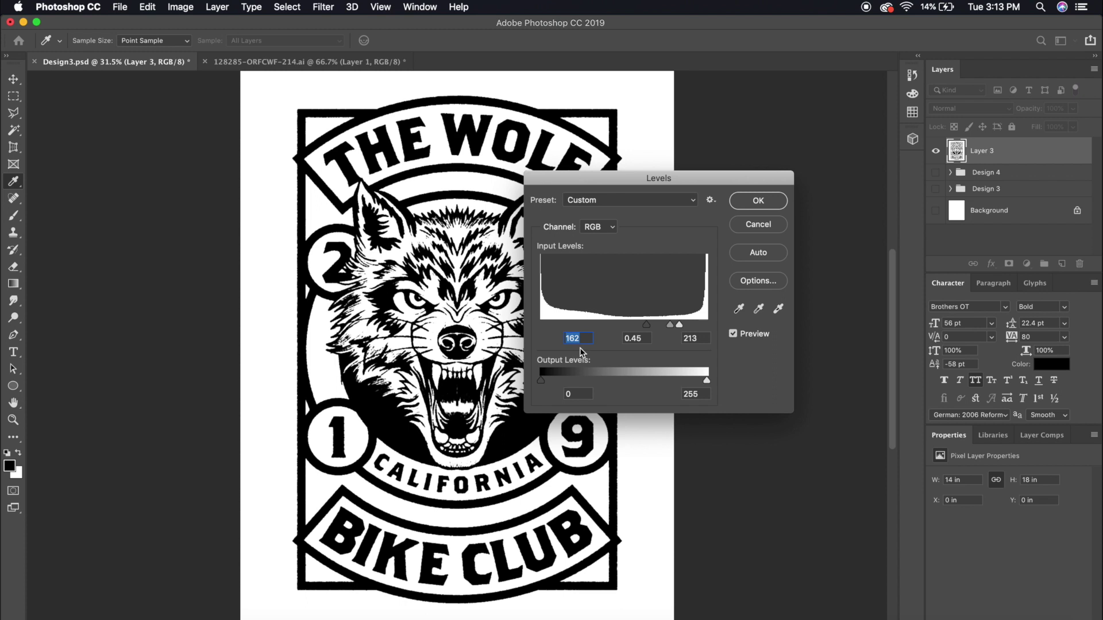
left_click(773, 205)
key("a")
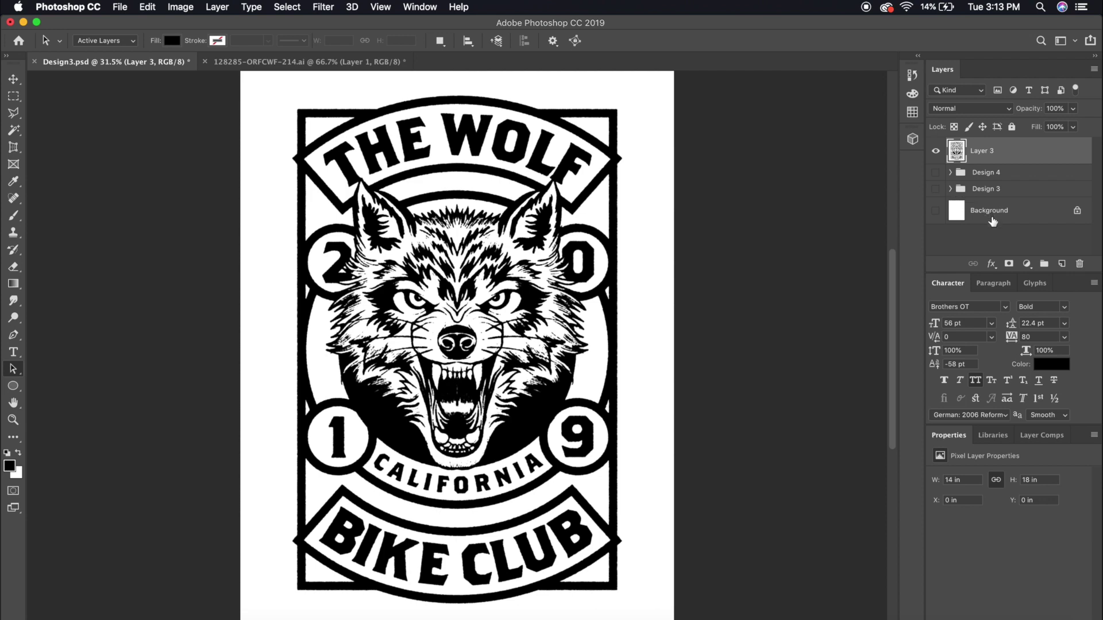
Hide the merged layer's whites using Blend If with This Layer's white split at 173 / 239, and convert it to a smart object
left_click(991, 265)
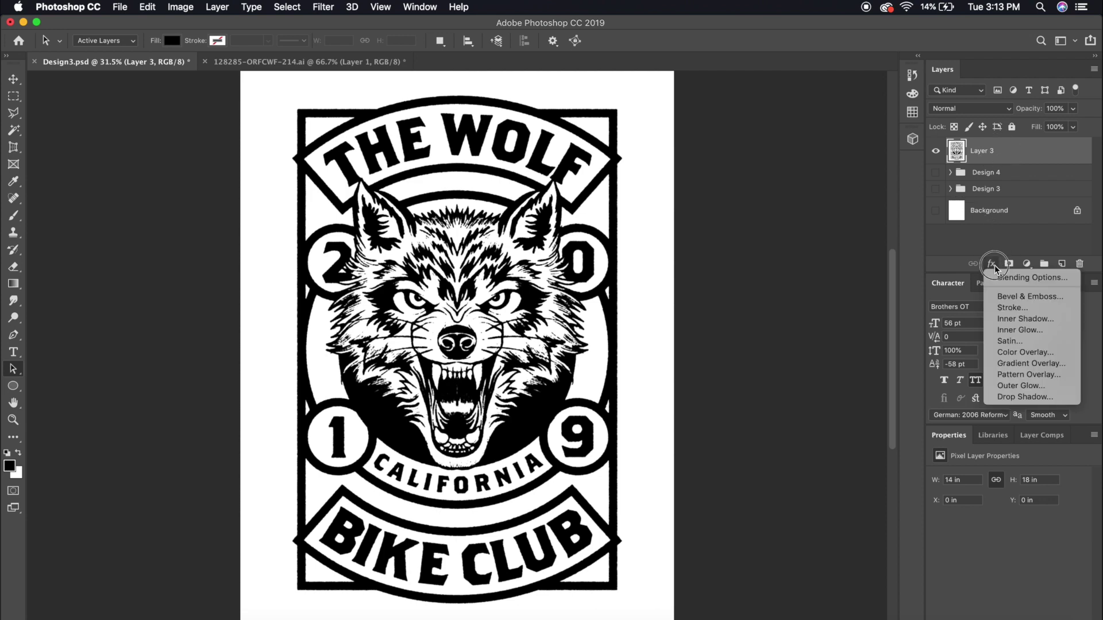
left_click(1004, 277)
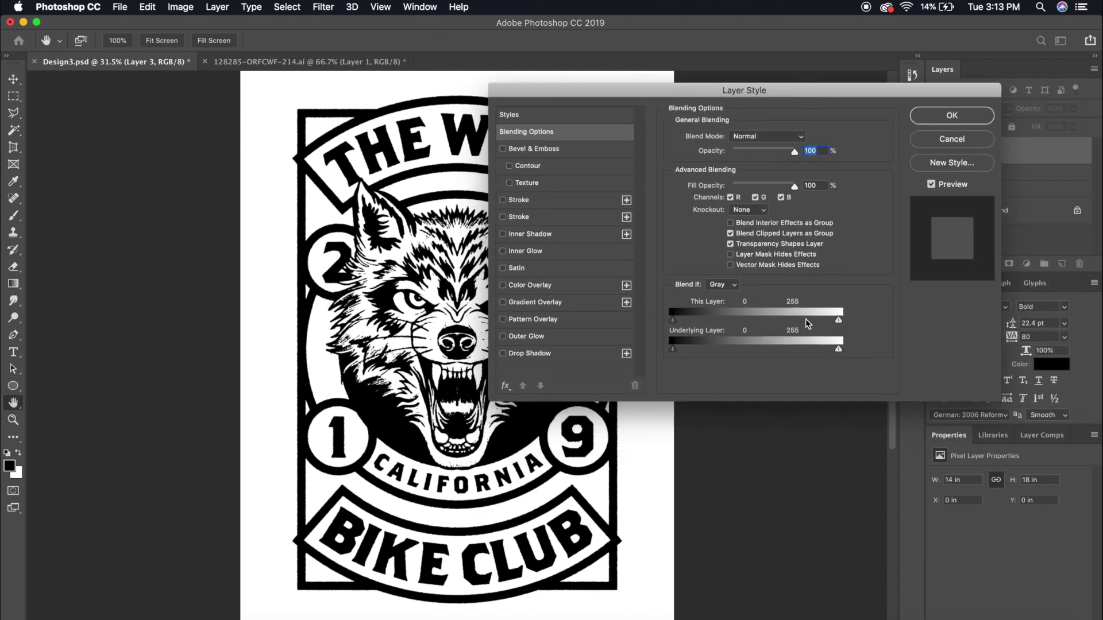
left_click_drag(955, 95, 865, 93)
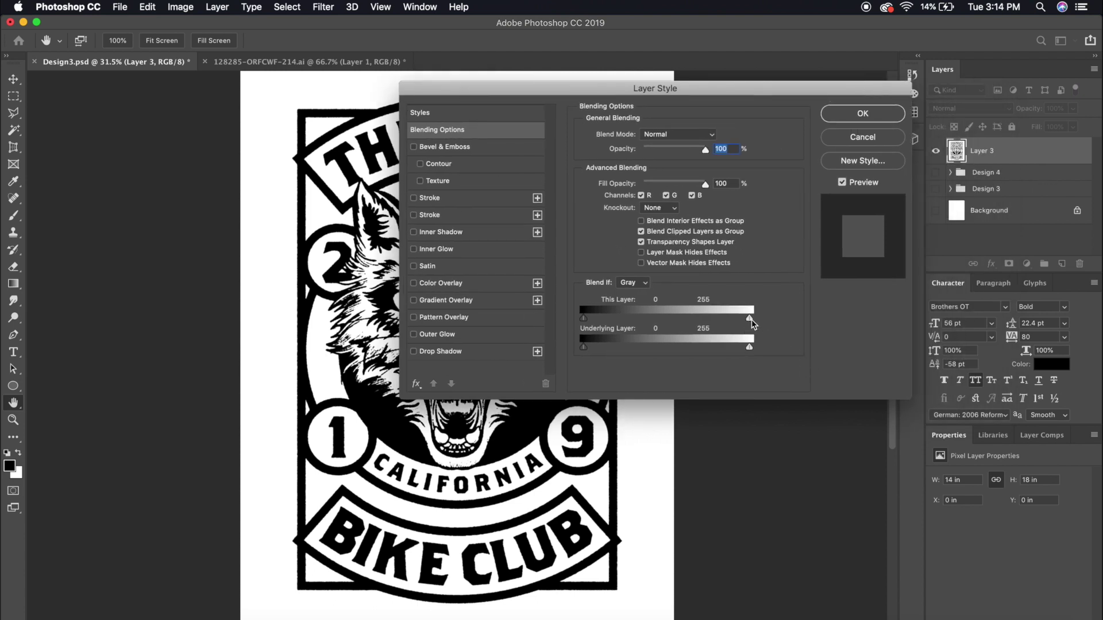
left_click_drag(750, 319, 697, 322)
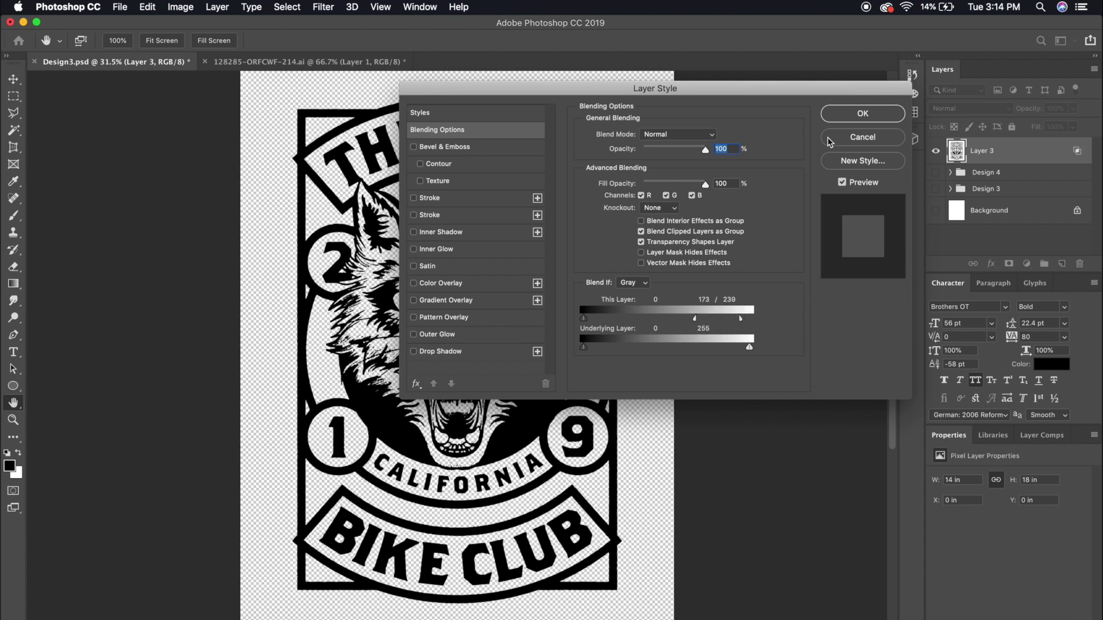
left_click(861, 121)
right_click(1000, 148)
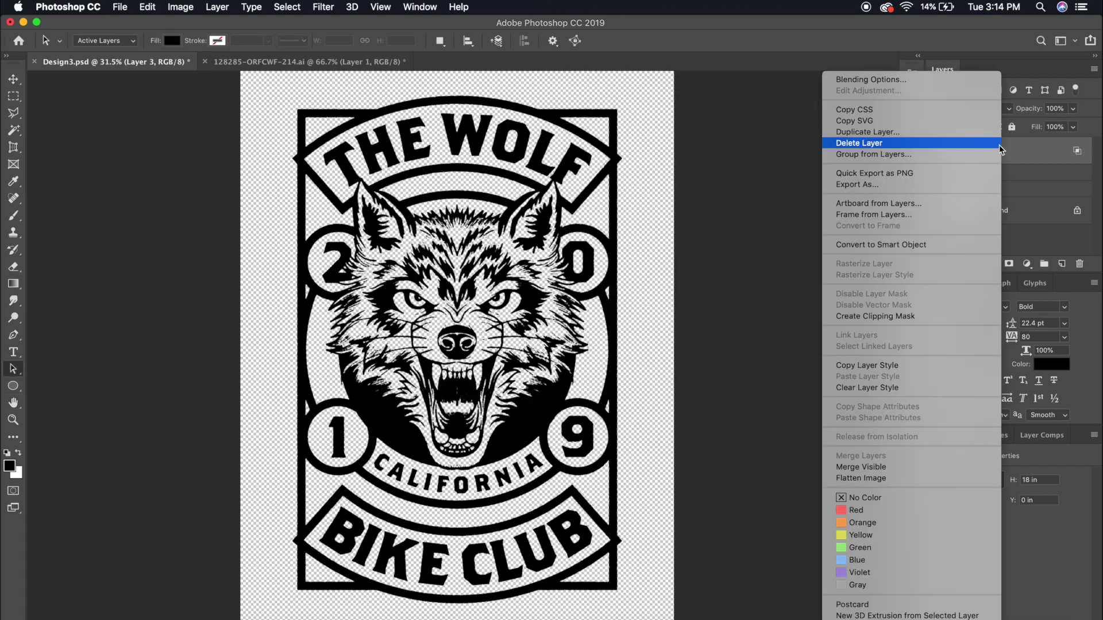
left_click(897, 243)
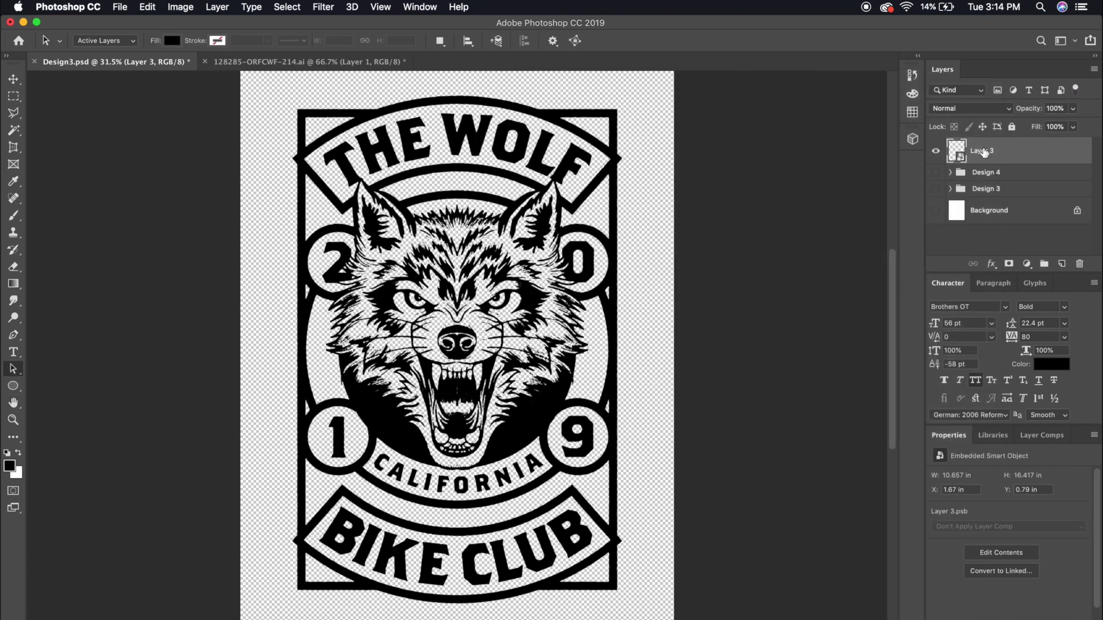
Rasterize the Layer 3 smart object
right_click(1007, 152)
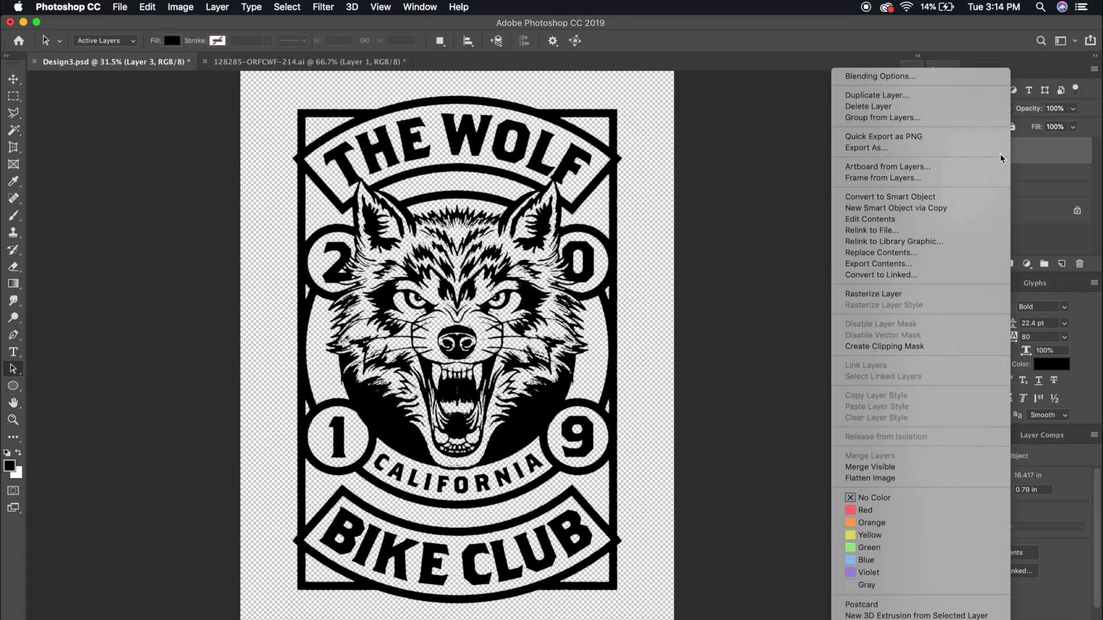
left_click(988, 294)
Try recolouring the rasterized Layer 3 artwork with a Color Overlay effect
left_click(998, 265)
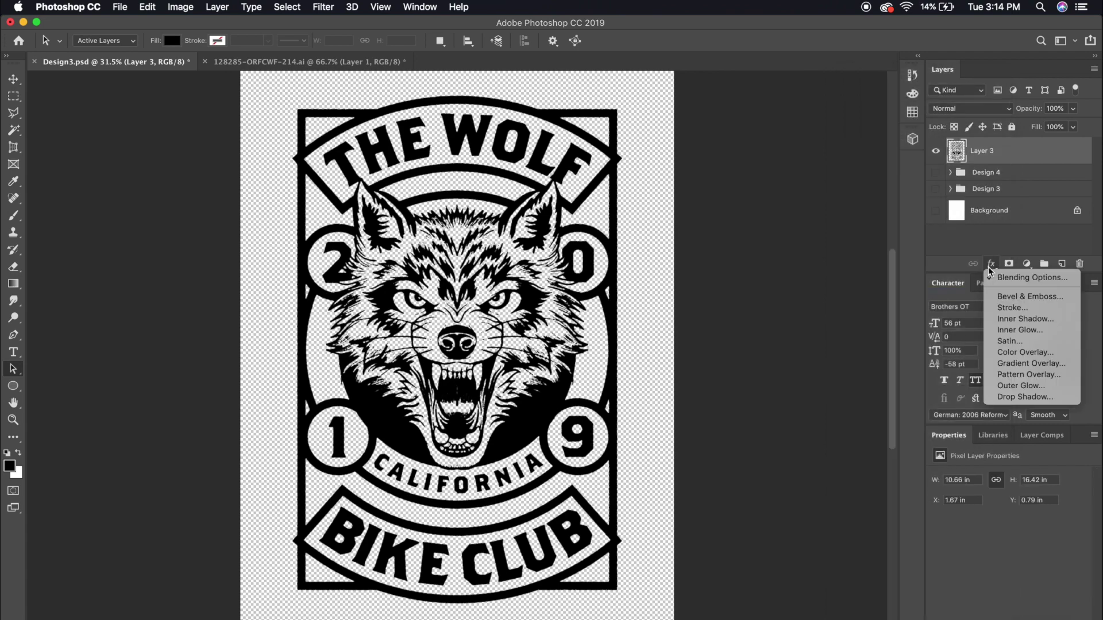
left_click(1025, 353)
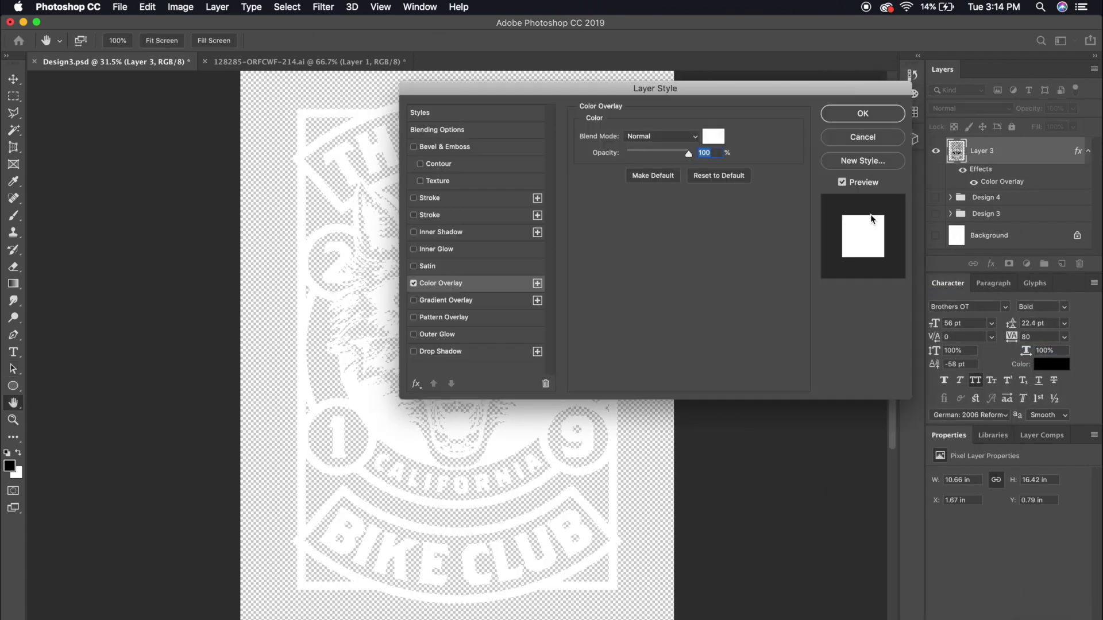
left_click(721, 140)
left_click(896, 293)
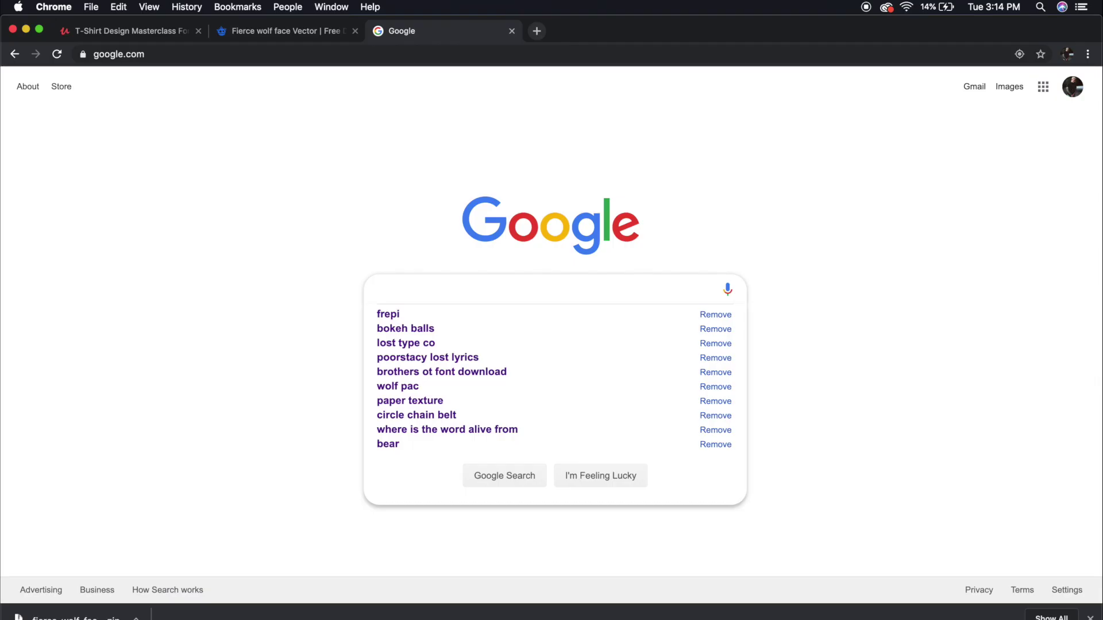
Switch to Chrome and search Google Images for "paper texture"
type("paper texture")
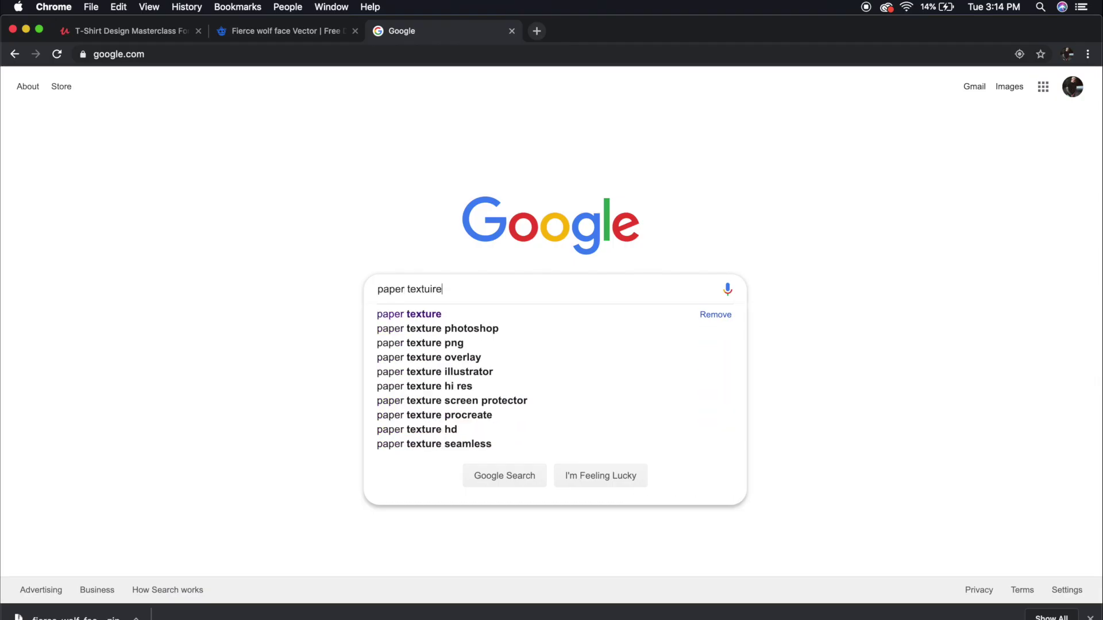
key("BackSpace")
key("BackSpace")
type("re")
key("Return")
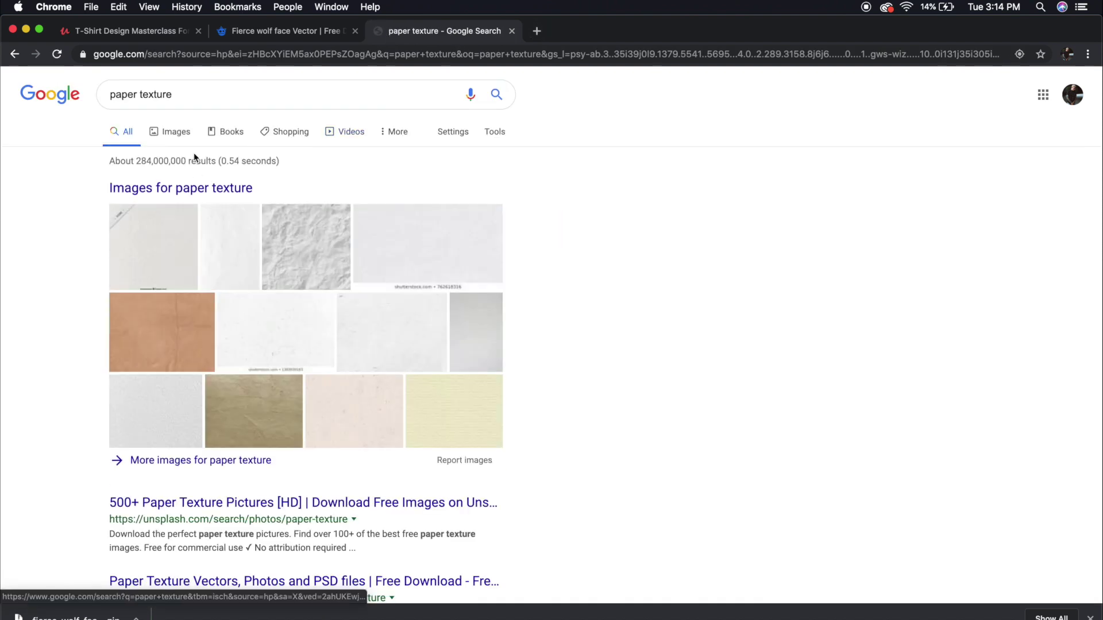
left_click(177, 132)
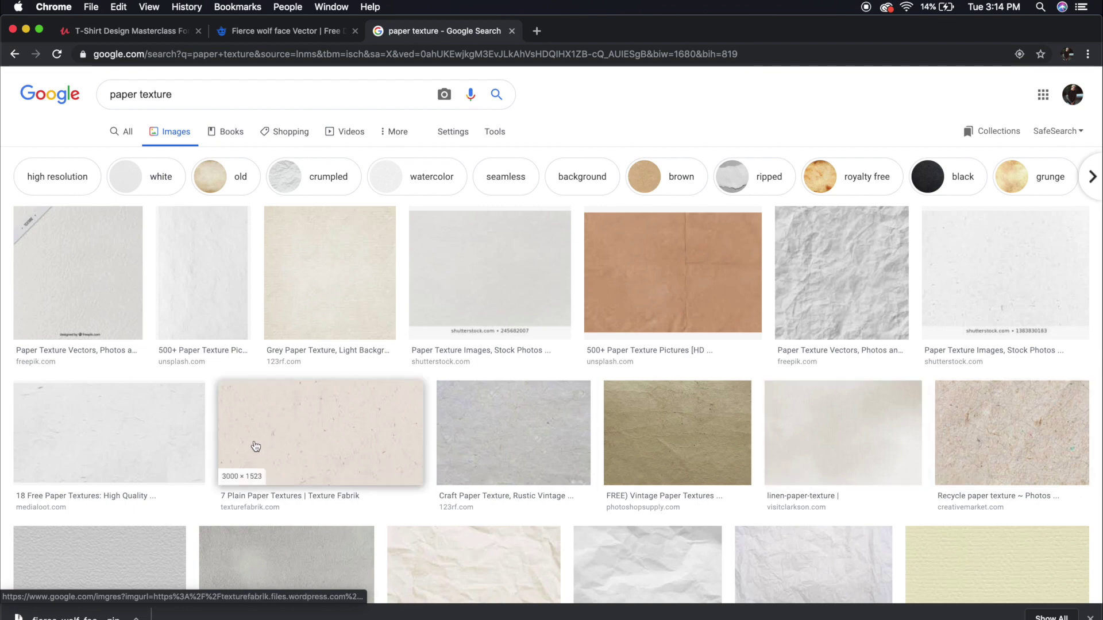
Copy the 3000 × 1523 speckled image from "7 Plain Paper Textures" by Texture Fabrik and return to Photoshop
left_click(298, 446)
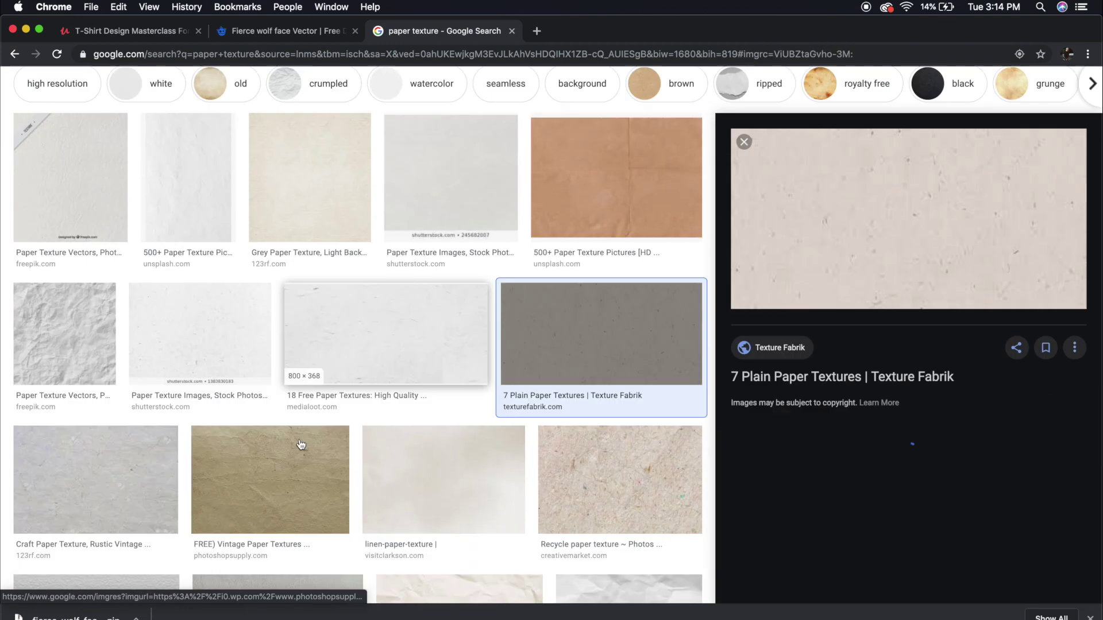
right_click(878, 179)
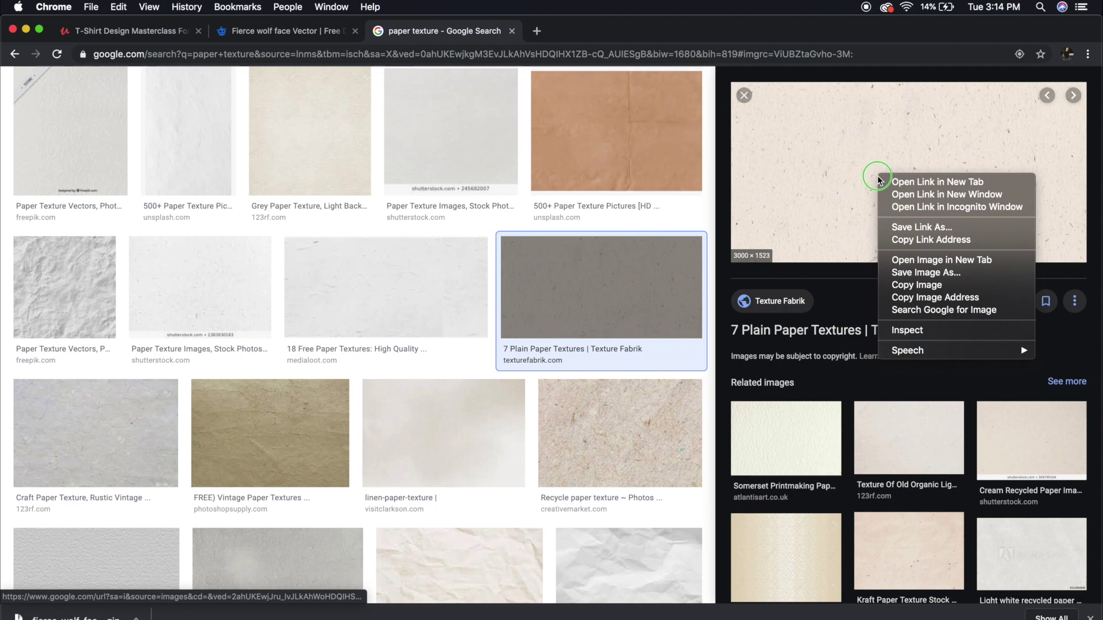
left_click(918, 285)
left_click(306, 615)
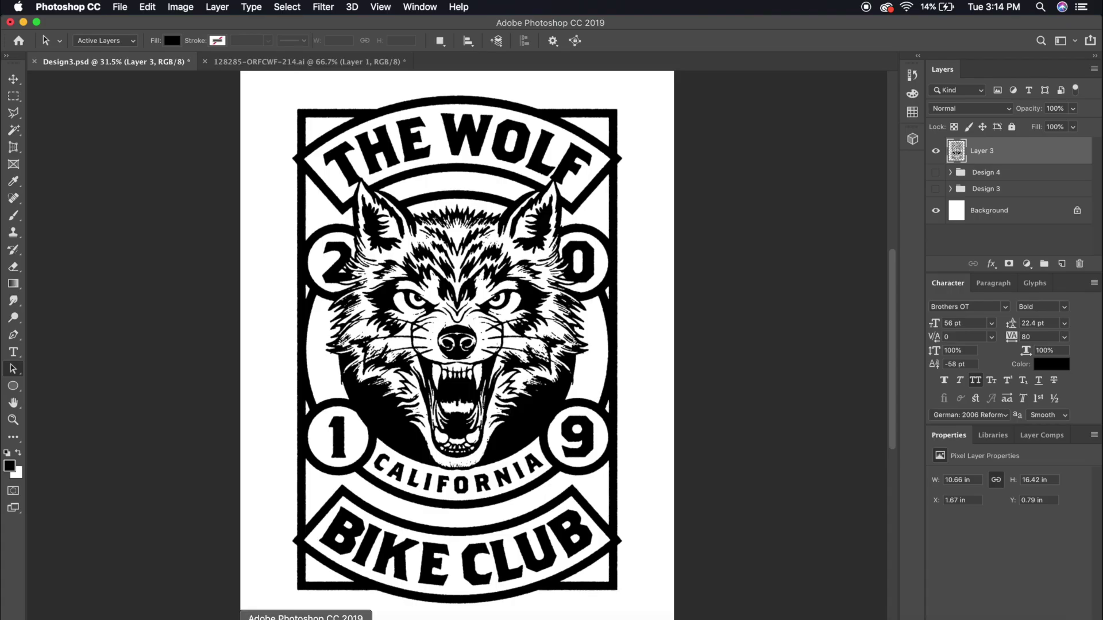
Paste the paper texture above the artwork, rotate it 90° and scale it to about 231% so it covers the whole design
key("super+v")
key("super+t")
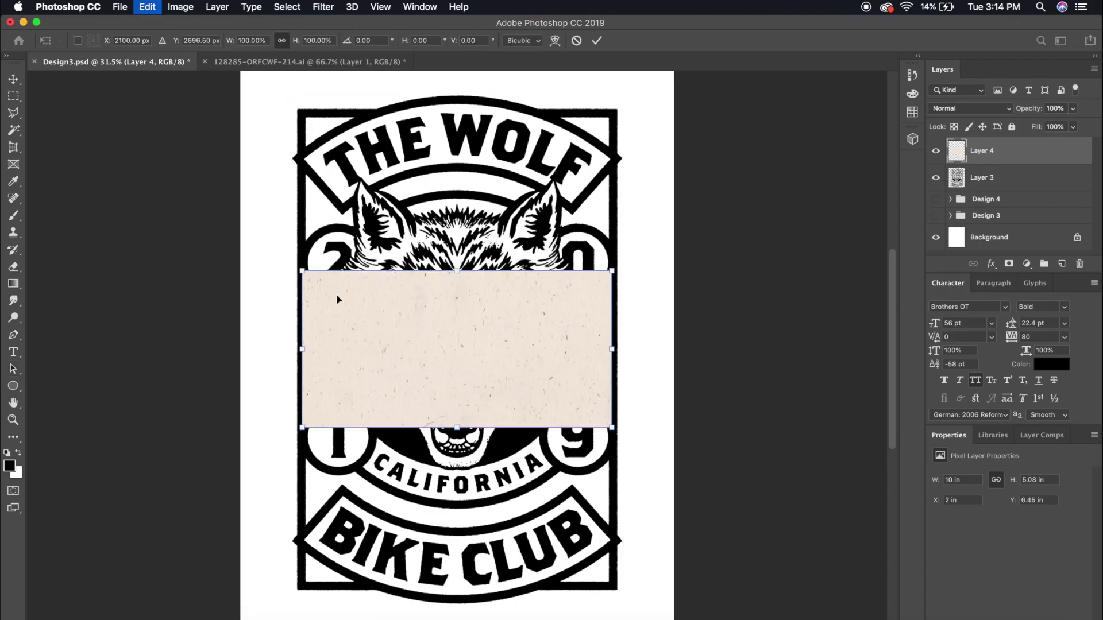
left_click_drag(298, 263, 566, 184)
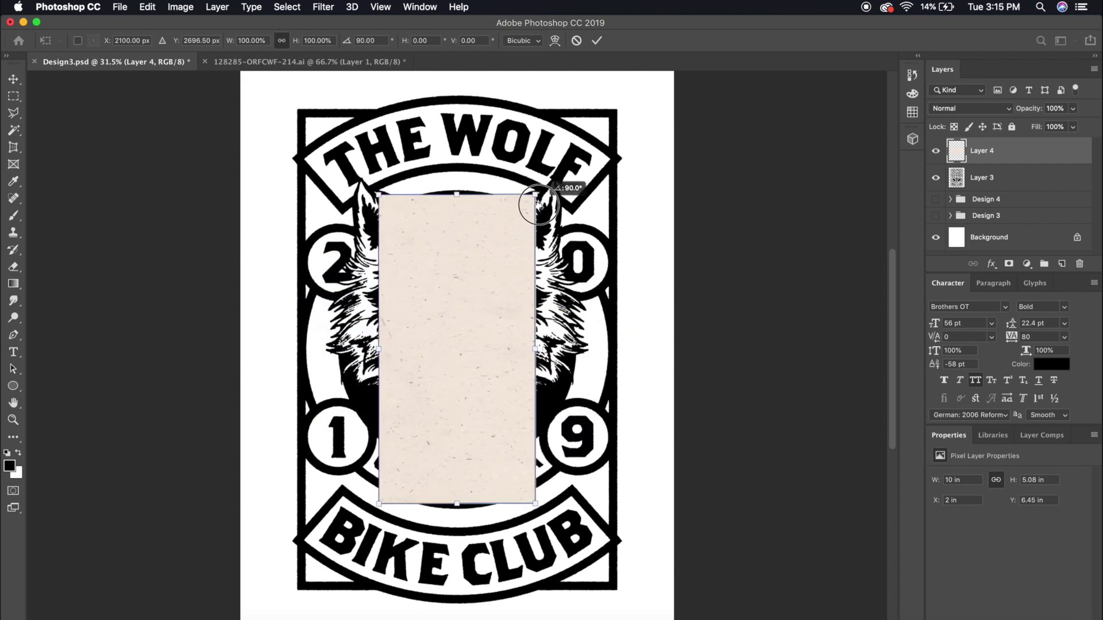
left_click_drag(374, 196, 123, 42)
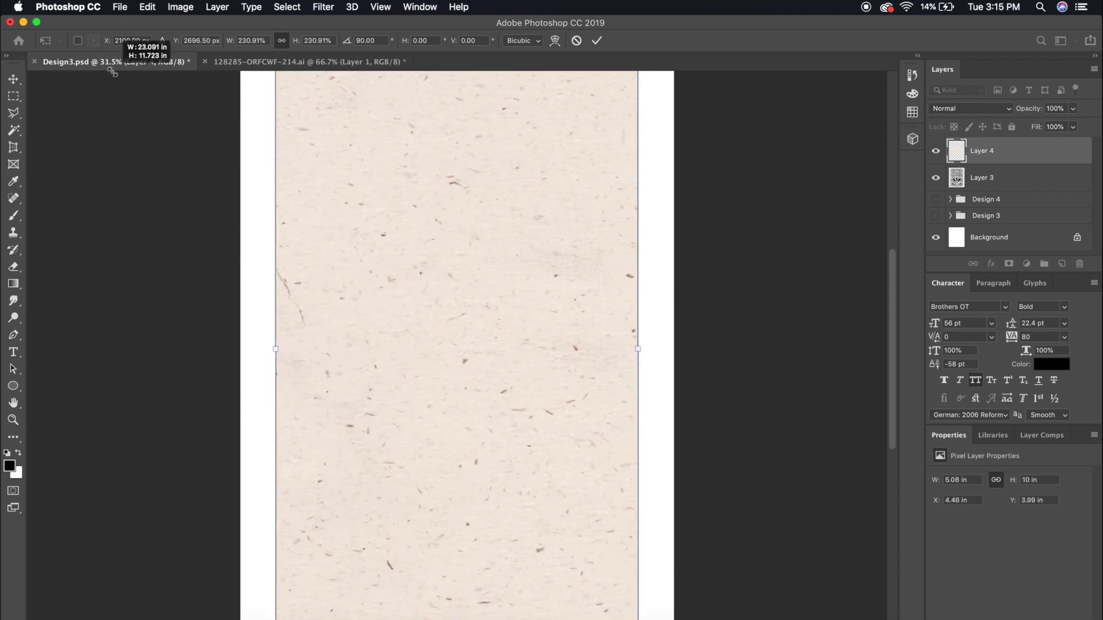
key("Return")
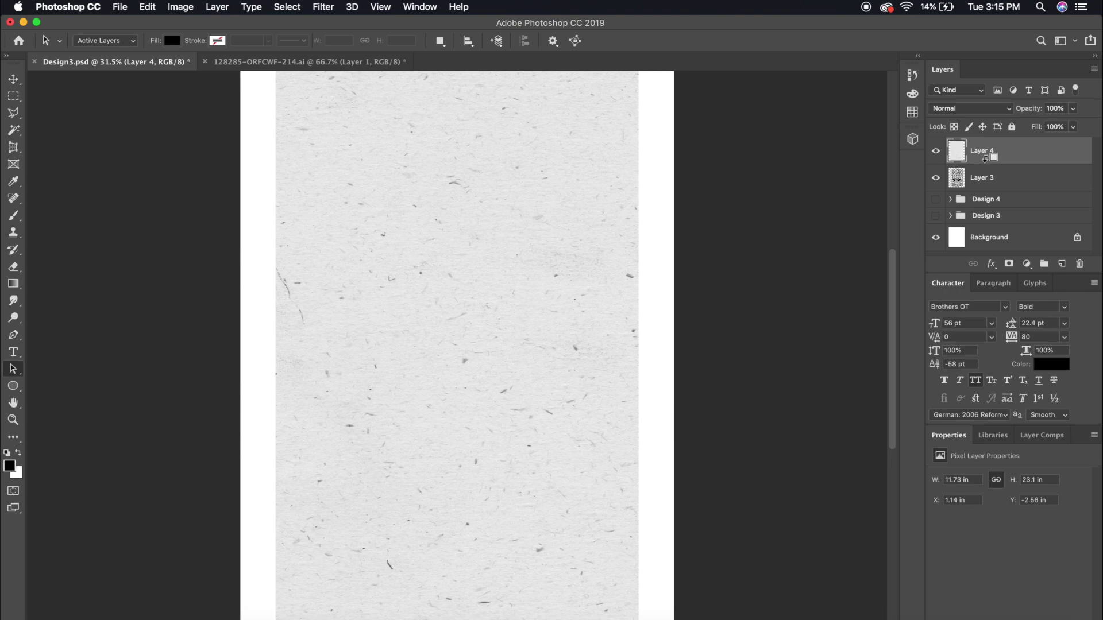
Clip the grey paper texture layer to Layer 3 and set its blend mode to Screen
left_click(989, 163, "alt")
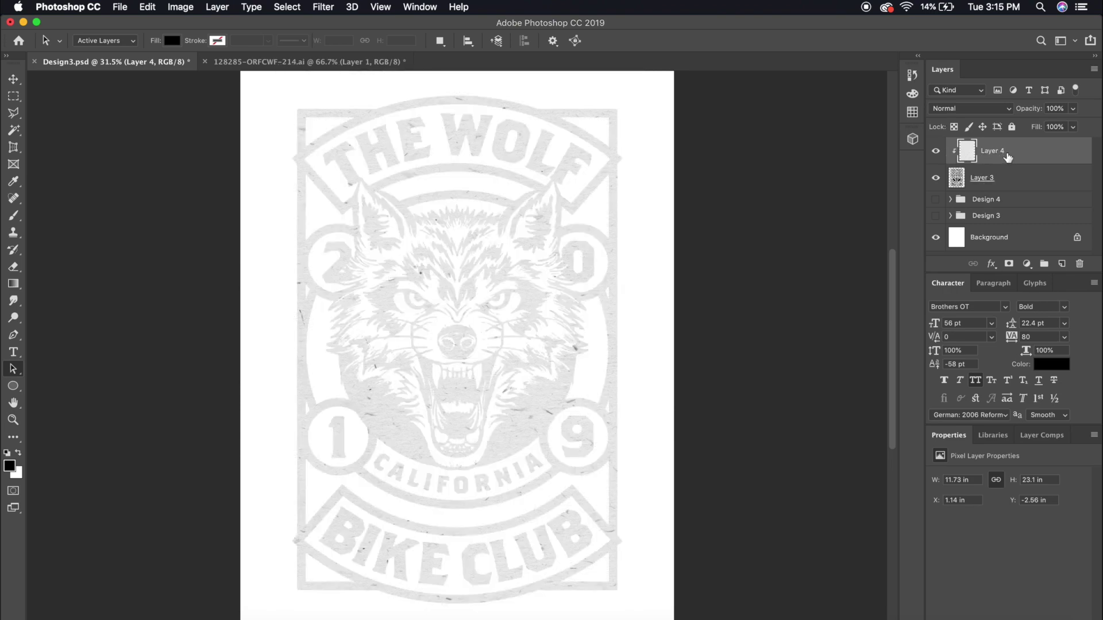
left_click(952, 104)
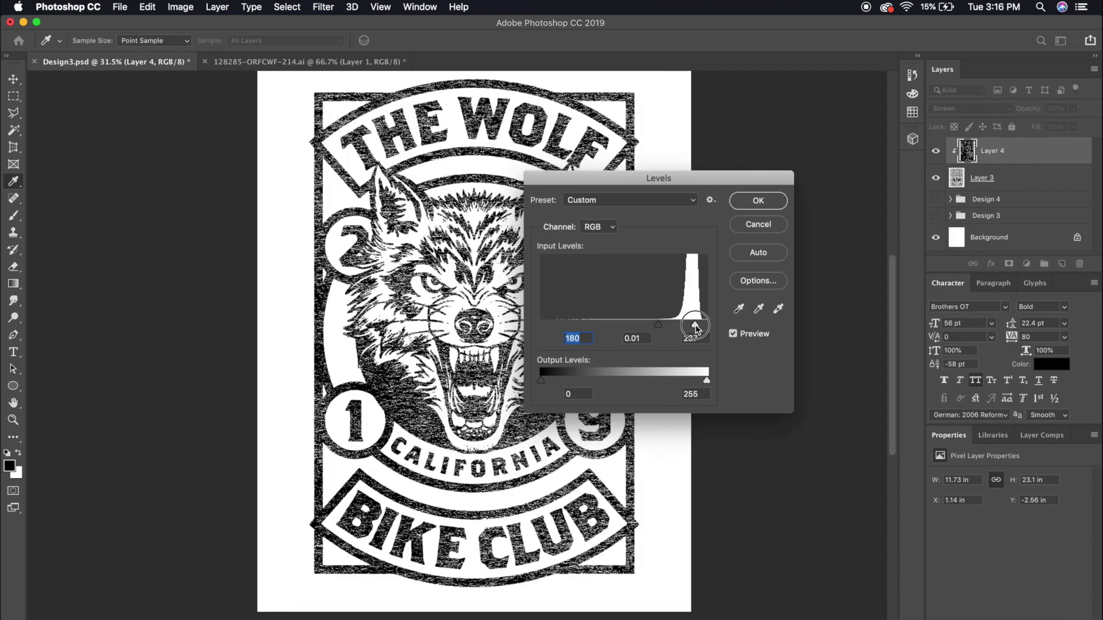
Apply Levels to the clipped texture layer with input levels of 180, 0.01 and 237
left_click_drag(694, 328, 698, 329)
key("Tab")
left_click(754, 202)
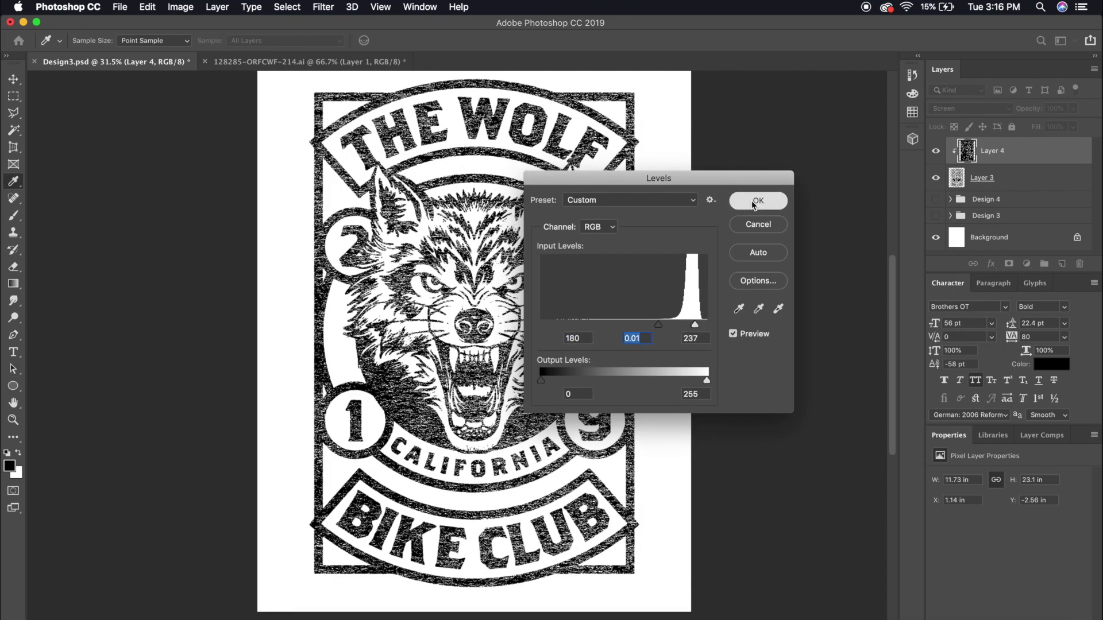
Apply another Levels adjustment to the texture layer, raising the black input level to deepen the artwork's blacks
key("a")
left_click(180, 6)
mouse_move(199, 43)
left_click(352, 57)
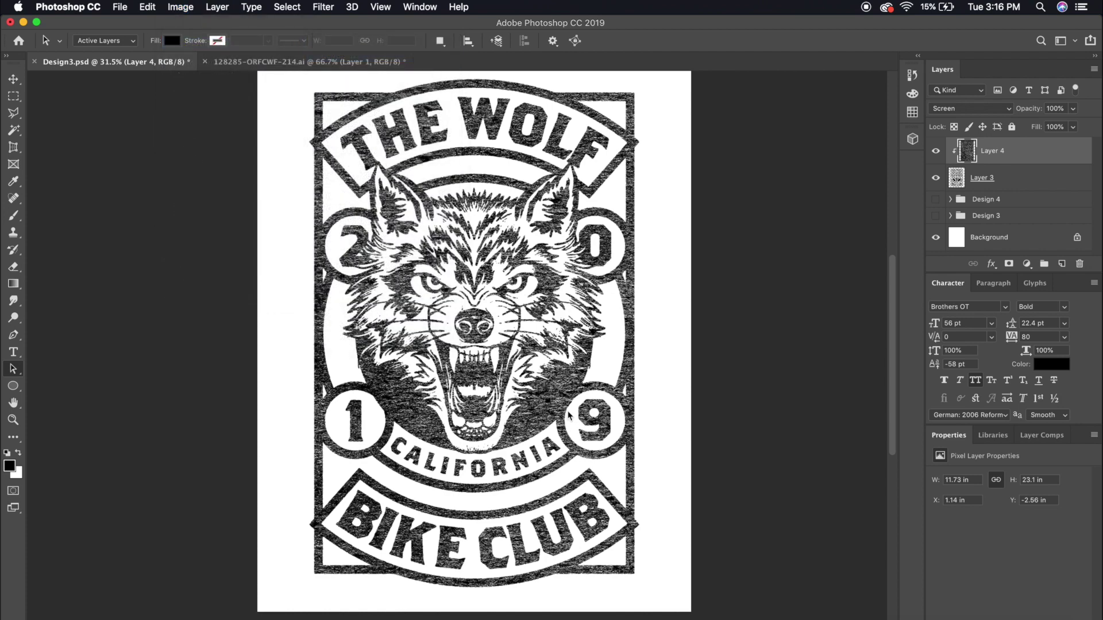
left_click_drag(541, 324, 691, 325)
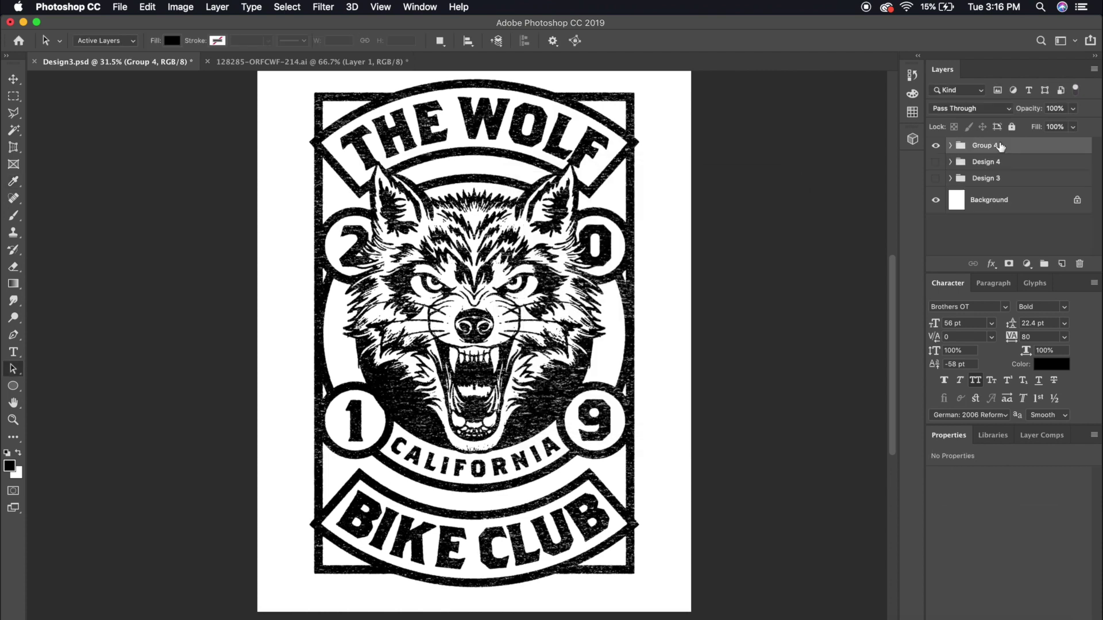
Add a Gradient fill layer above Group 4 and clip it to that group
left_click(1028, 264)
left_click(1033, 284)
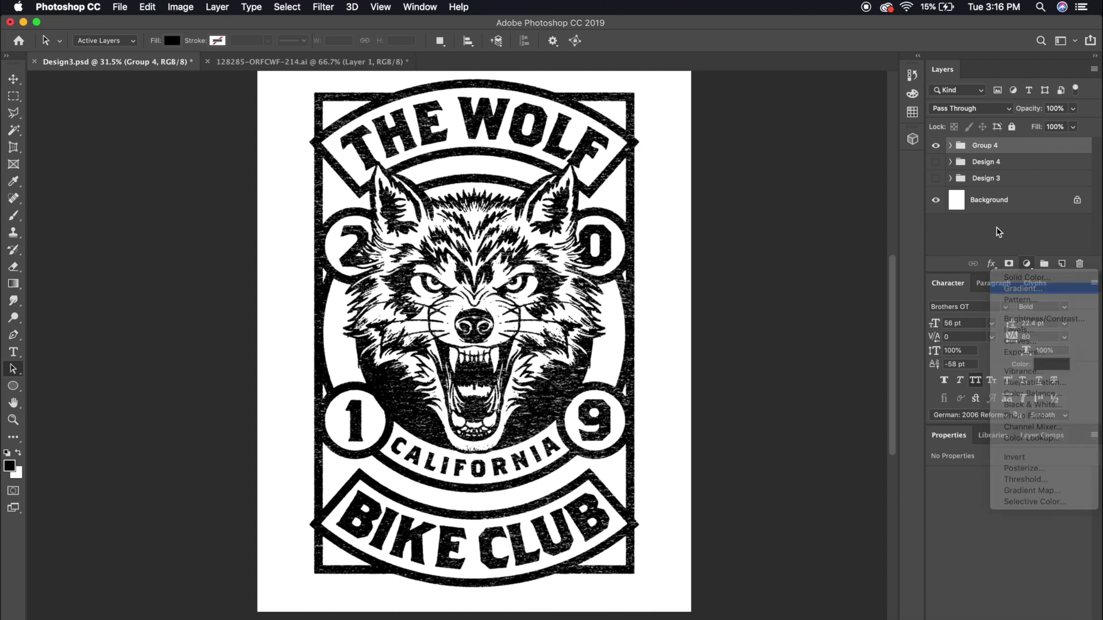
left_click(978, 253)
left_click(986, 164, "alt")
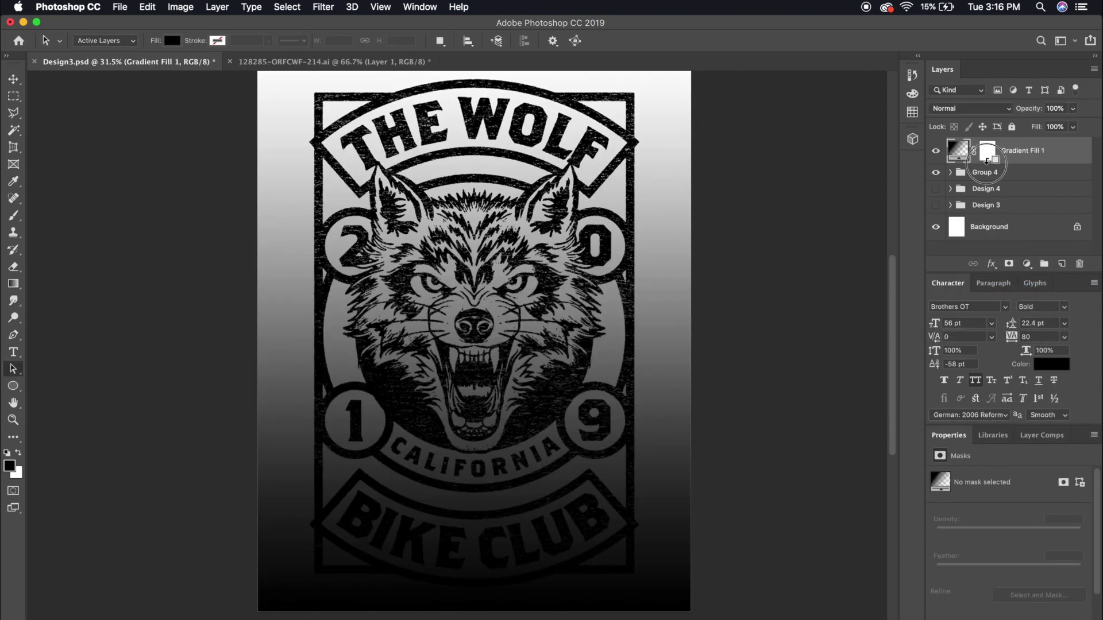
Rename Group 4 as Textured Design
double_click(987, 173)
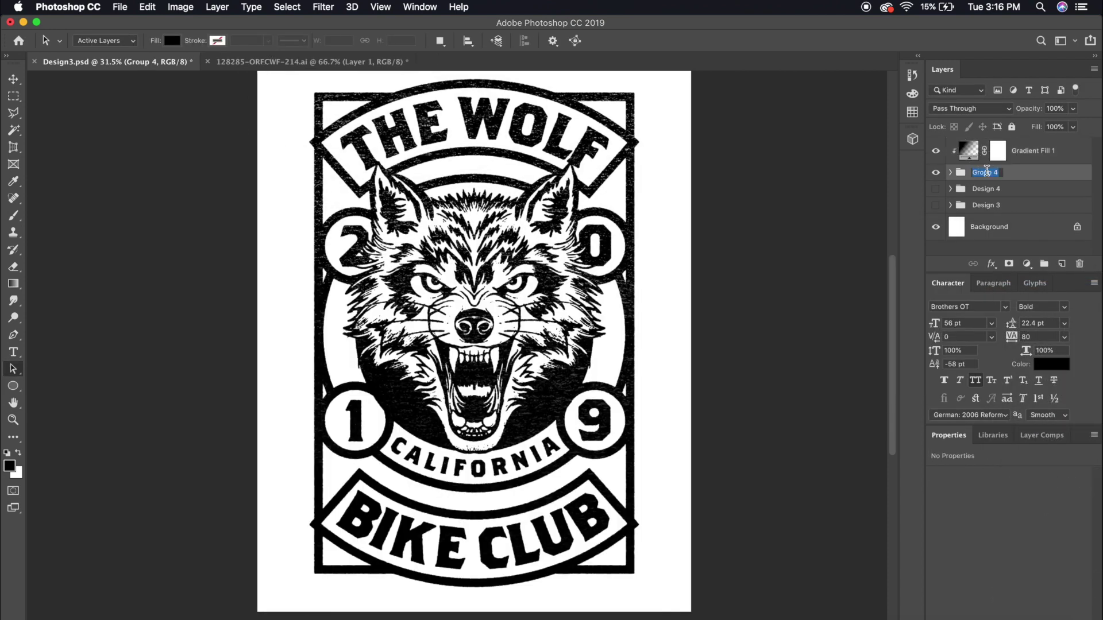
type("Textured Design")
Change the clipped gradient fill to a violet-to-orange gradient, with orange at the design's top, and hide the Background layer
double_click(968, 151)
left_click(976, 253)
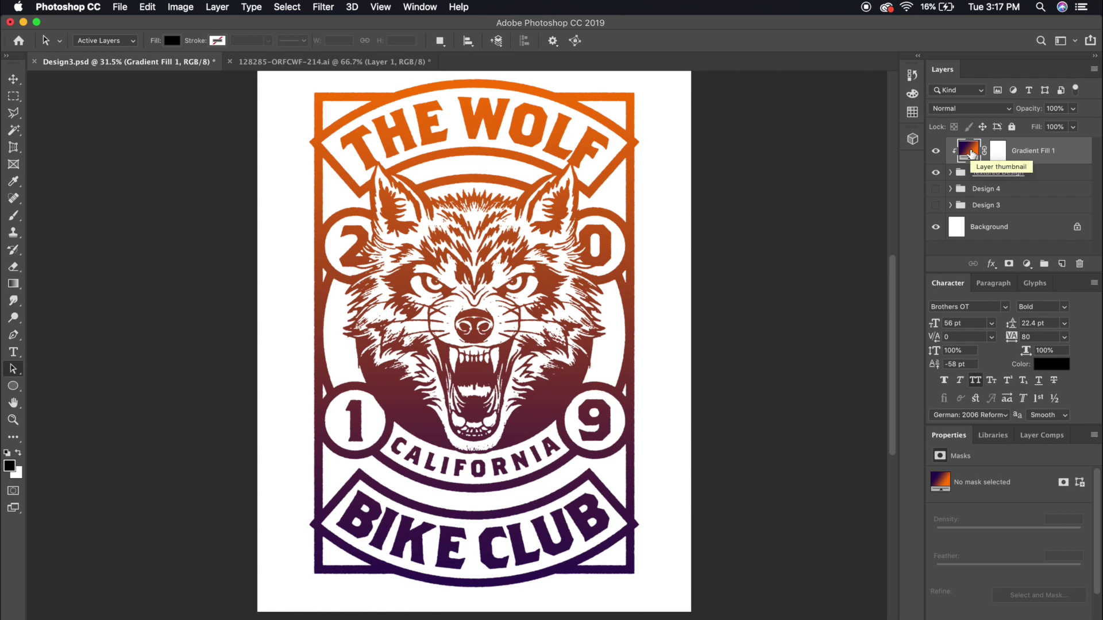
left_click(936, 227)
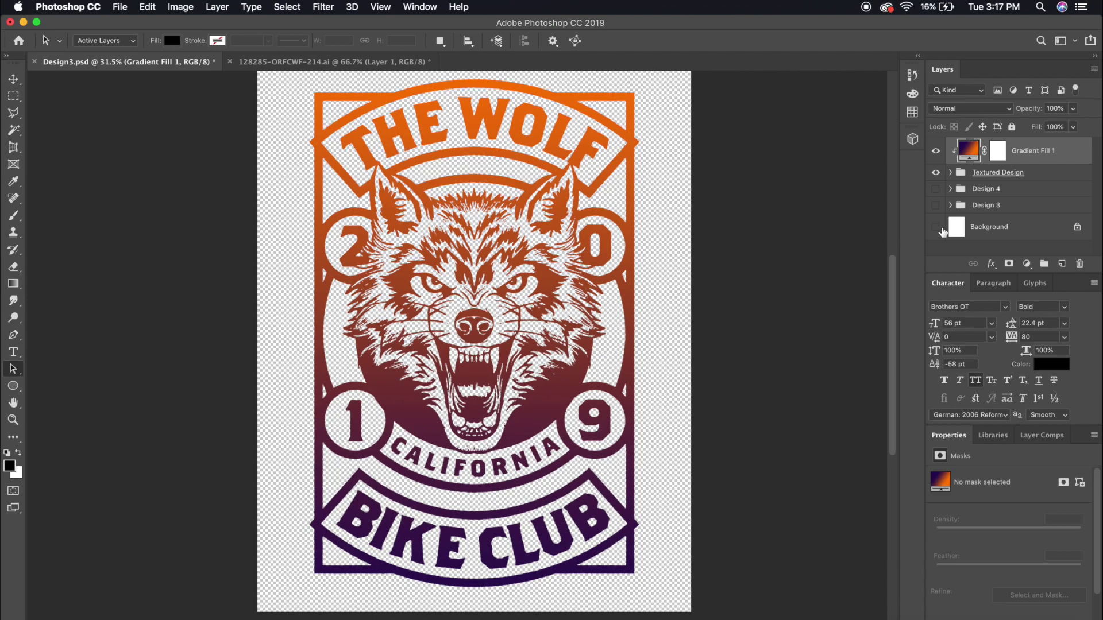